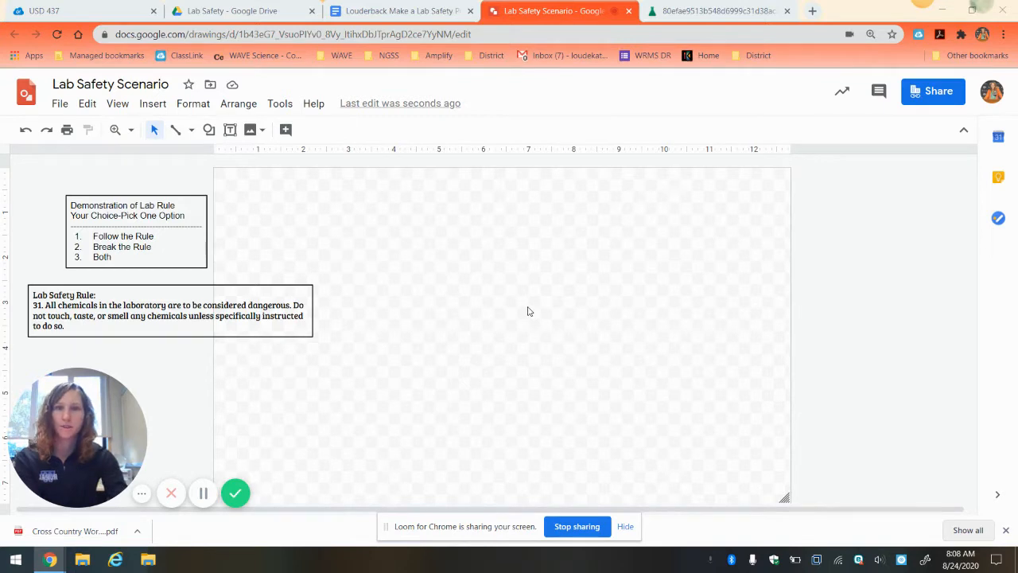
- Review the numbered rules in the Flinn Scientific Student Safety Contract, including rule 31 under Handling Chemicals
{"action": "left_click", "coordinate": [725, 10]}
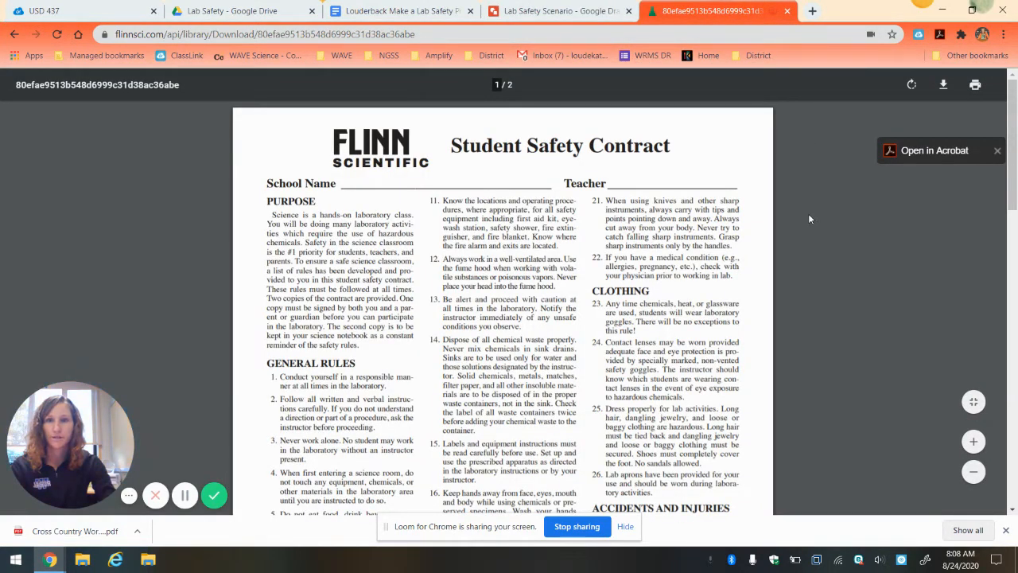
{"action": "scroll", "coordinate": [809, 219], "scroll_direction": "down", "scroll_amount": 2}
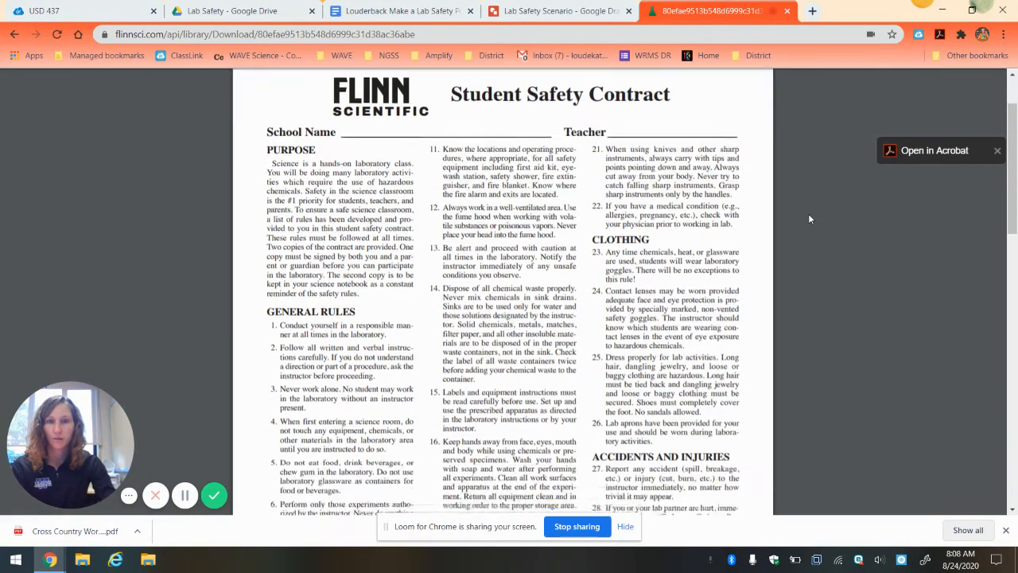
{"action": "scroll", "coordinate": [810, 219], "scroll_direction": "down", "scroll_amount": 8}
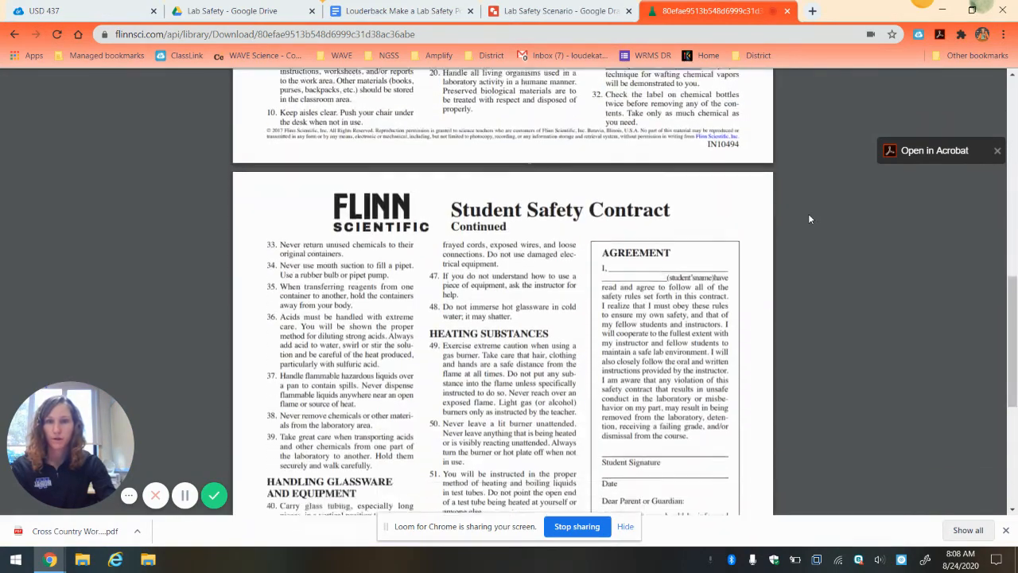
{"action": "scroll", "coordinate": [809, 219], "scroll_direction": "down", "scroll_amount": 3}
{"action": "scroll", "coordinate": [809, 219], "scroll_direction": "down", "scroll_amount": 1}
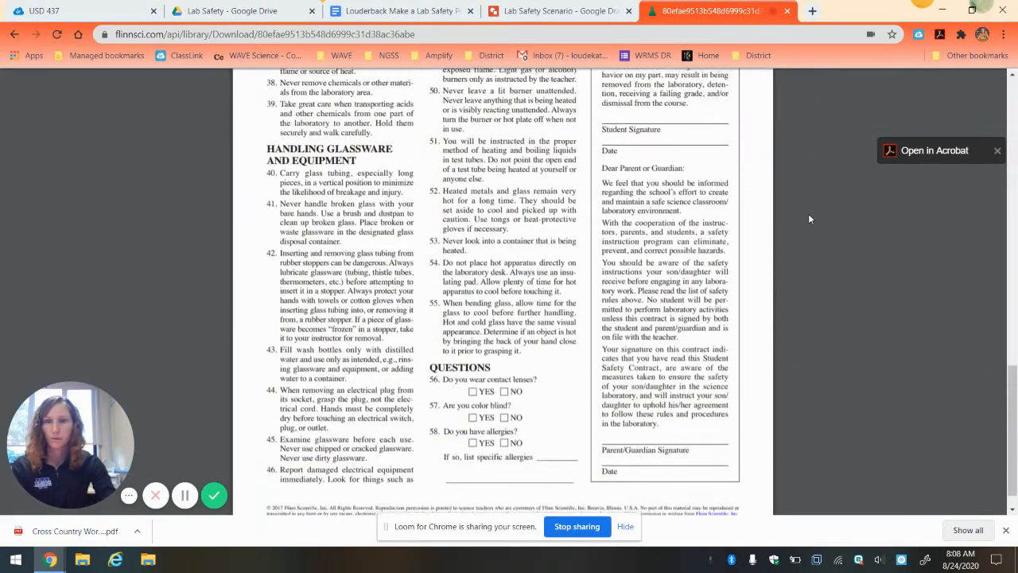
{"action": "scroll", "coordinate": [808, 213], "scroll_direction": "up", "scroll_amount": 3}
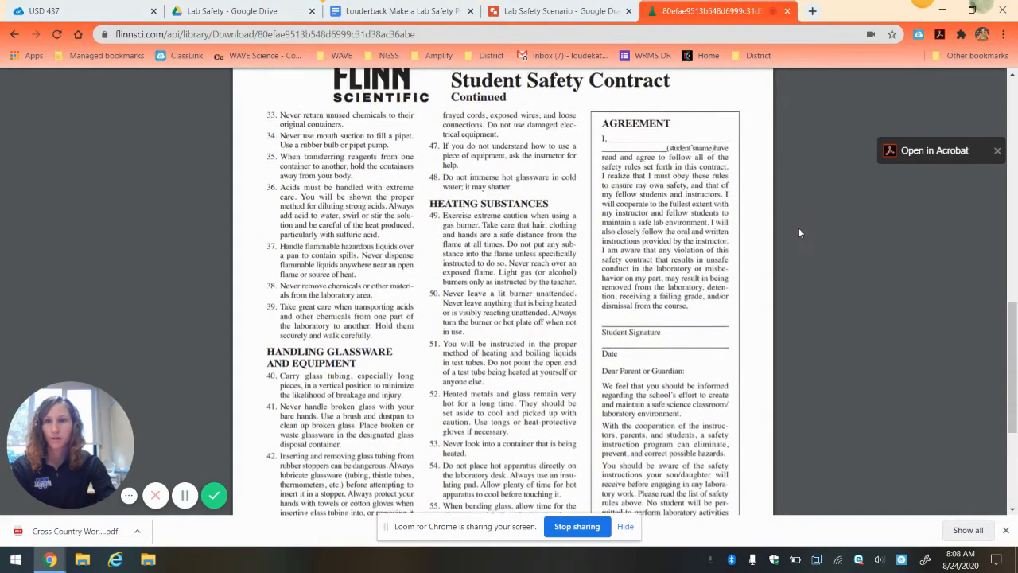
{"action": "scroll", "coordinate": [803, 235], "scroll_direction": "up", "scroll_amount": 2}
{"action": "scroll", "coordinate": [809, 237], "scroll_direction": "up", "scroll_amount": 3}
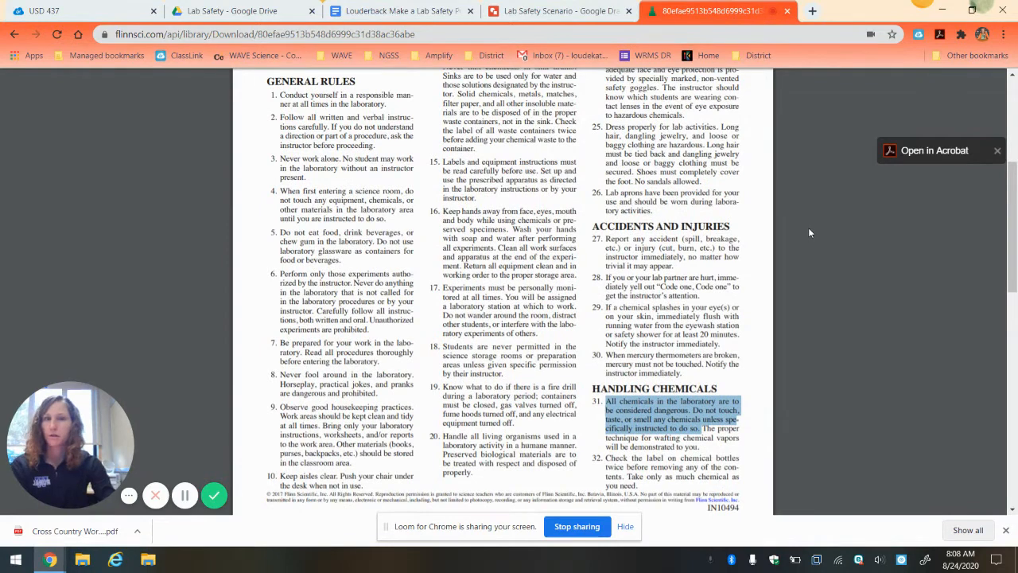
{"action": "scroll", "coordinate": [793, 241], "scroll_direction": "up", "scroll_amount": 1}
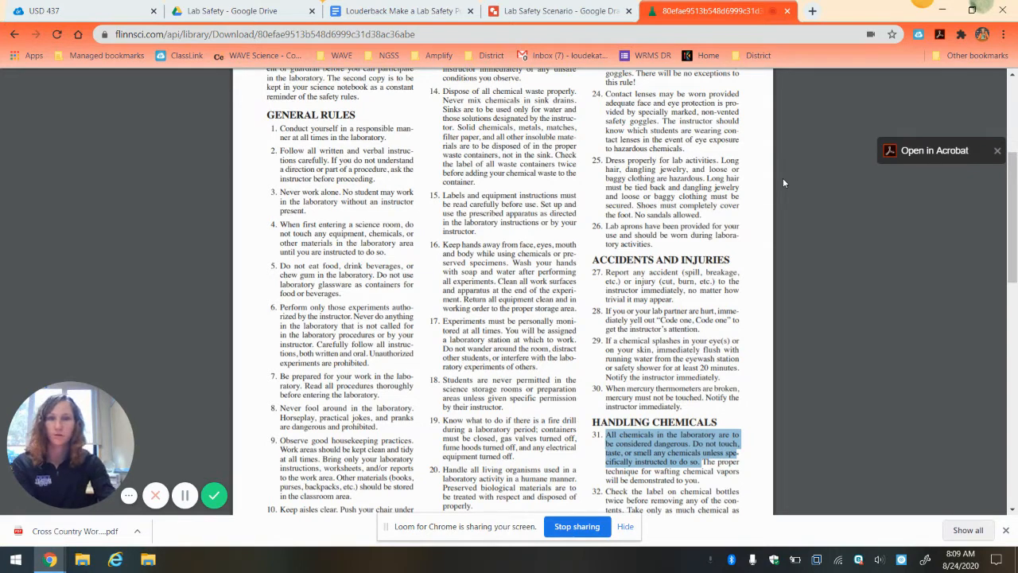
{"action": "scroll", "coordinate": [689, 364], "scroll_direction": "down", "scroll_amount": 1}
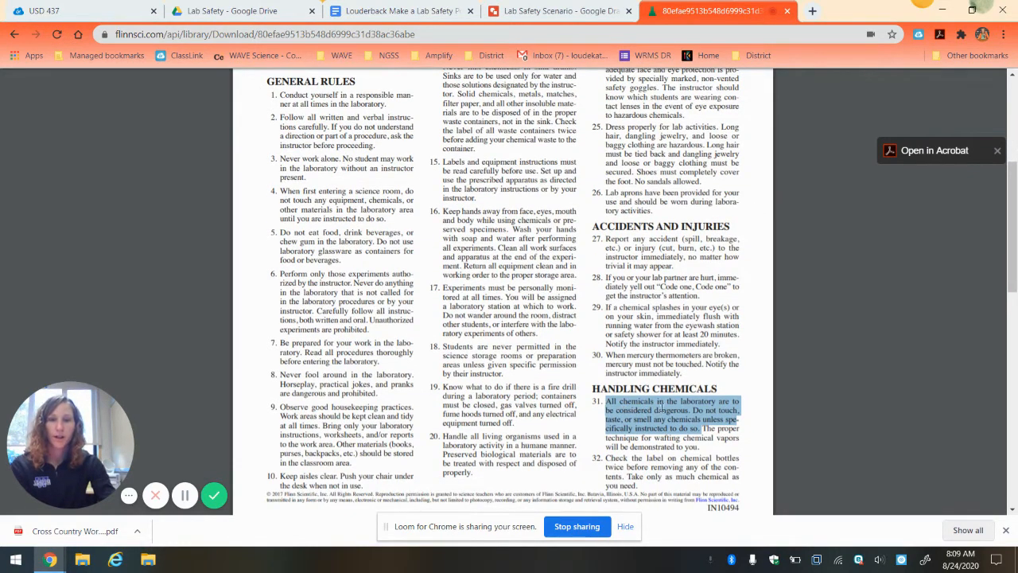
- In the Lab Safety Scenario drawing, narrow and heighten the Lab Safety Rule text box and place it beside the canvas, directly below the demonstration options box
{"action": "left_click", "coordinate": [568, 10]}
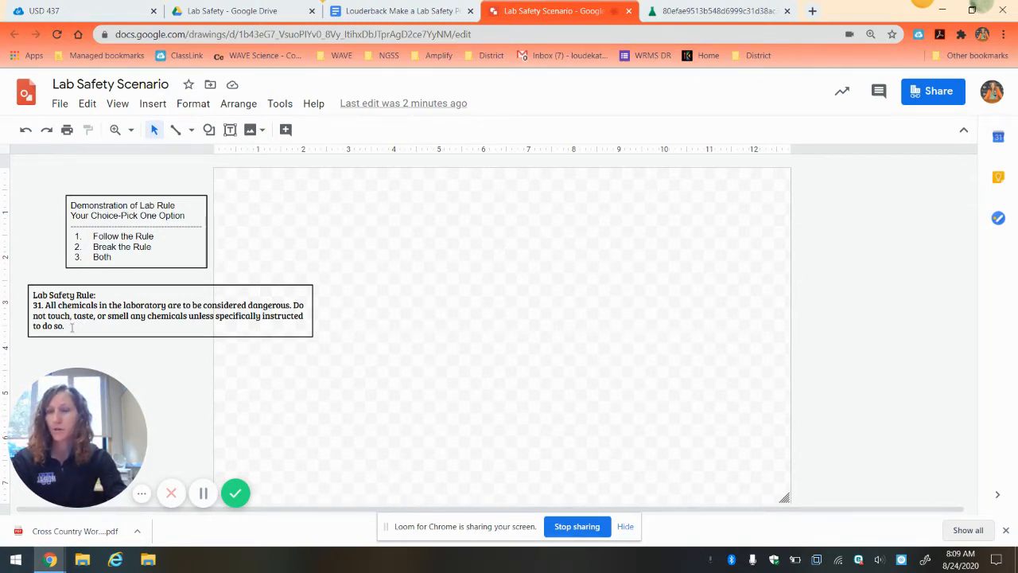
{"action": "left_click", "coordinate": [106, 292]}
{"action": "left_click_drag", "start_coordinate": [106, 292], "coordinate": [92, 311]}
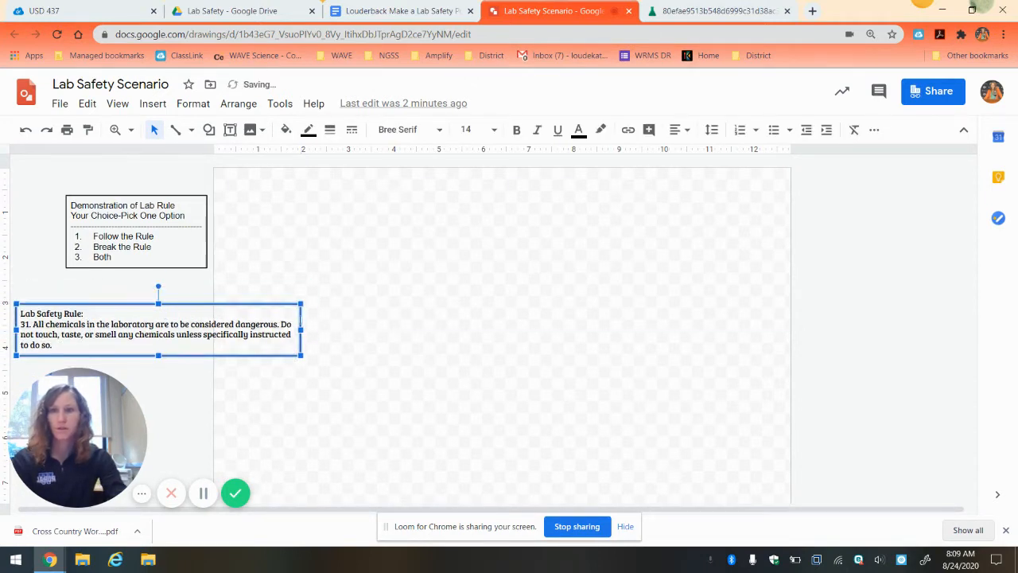
{"action": "left_click_drag", "start_coordinate": [299, 325], "coordinate": [208, 321]}
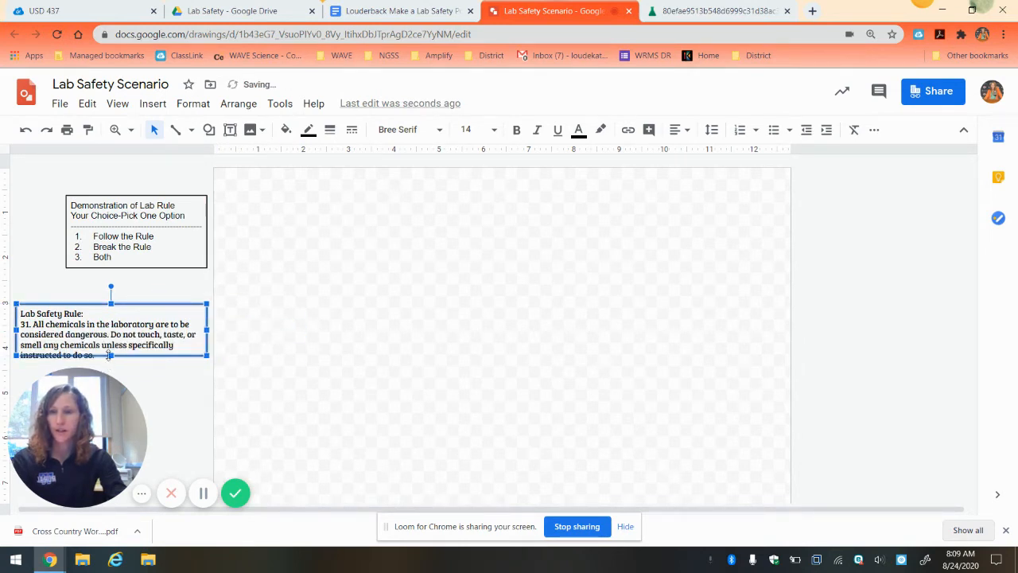
{"action": "left_click_drag", "start_coordinate": [110, 355], "coordinate": [111, 365]}
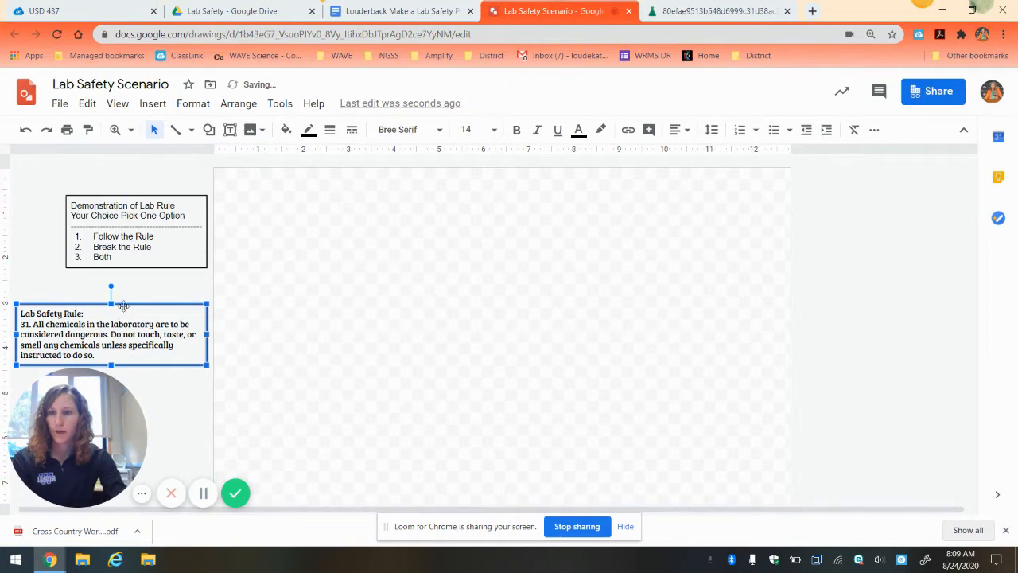
{"action": "left_click_drag", "start_coordinate": [123, 305], "coordinate": [123, 277]}
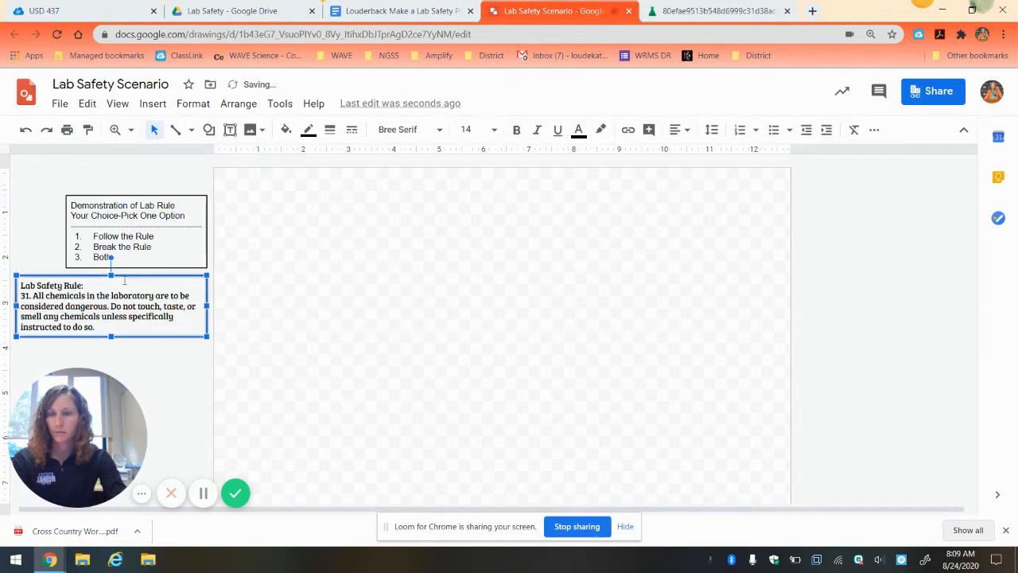
{"action": "left_click", "coordinate": [461, 337]}
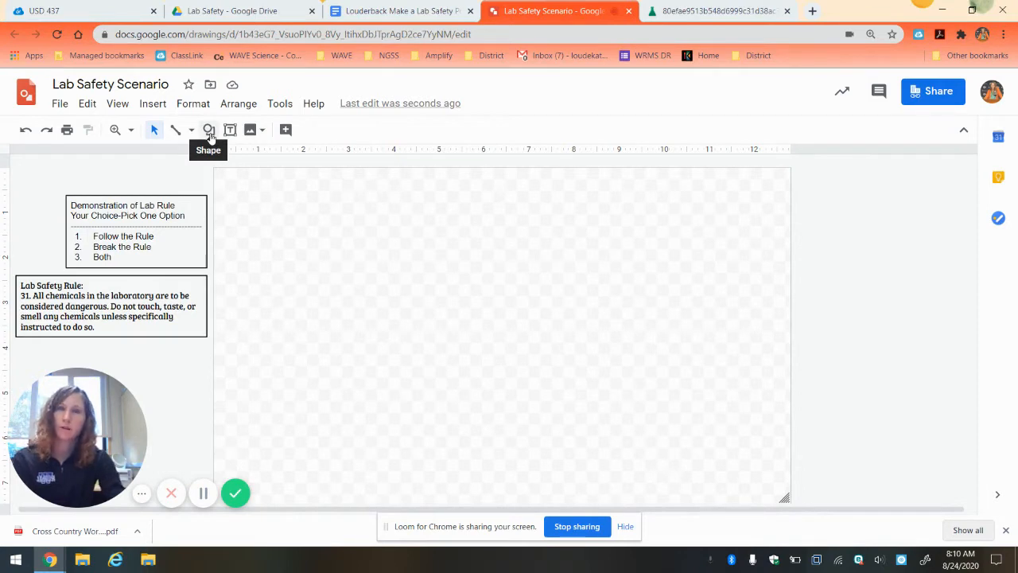
- Draw a trapezoid as the floor, spanning nearly the full canvas width and covering the lower half of the canvas
{"action": "left_click", "coordinate": [157, 110]}
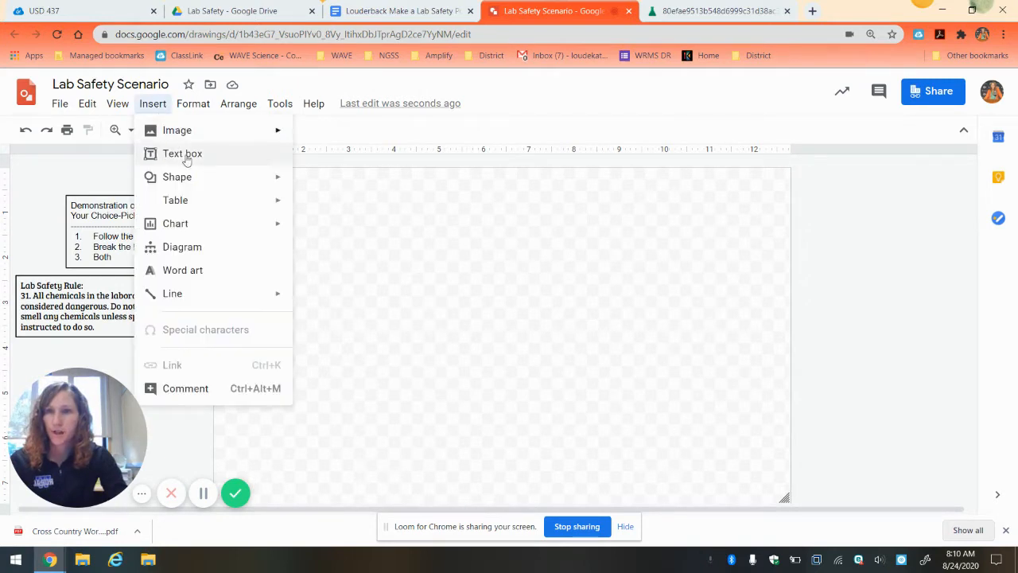
{"action": "mouse_move", "coordinate": [194, 179]}
{"action": "mouse_move", "coordinate": [360, 184]}
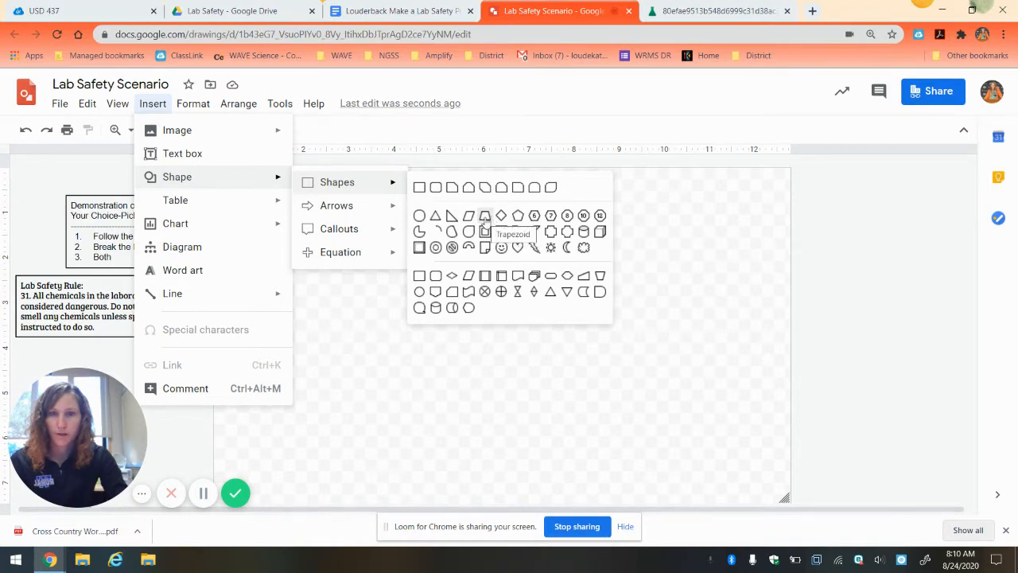
{"action": "left_click", "coordinate": [485, 216]}
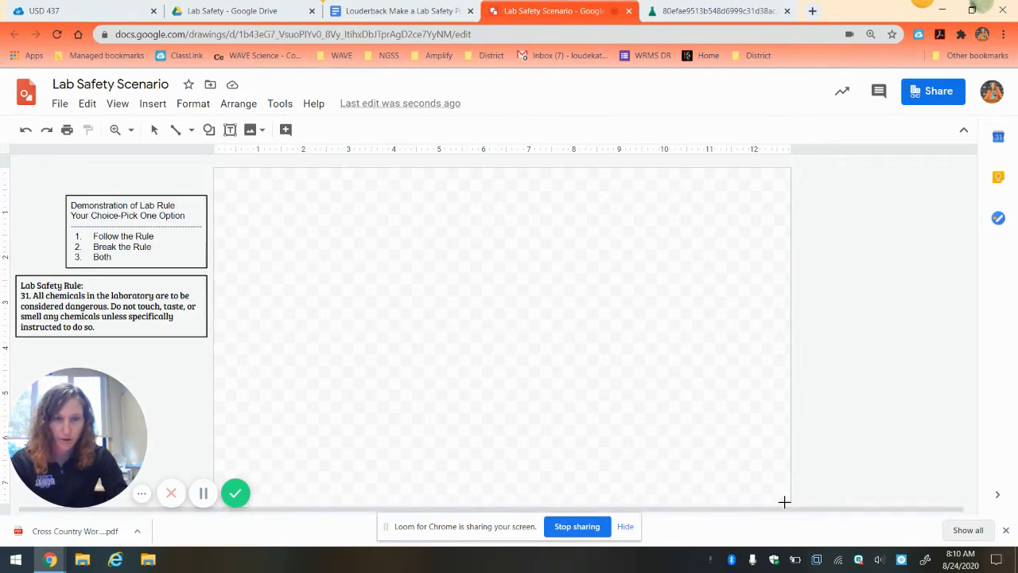
{"action": "left_click_drag", "start_coordinate": [786, 502], "coordinate": [212, 327]}
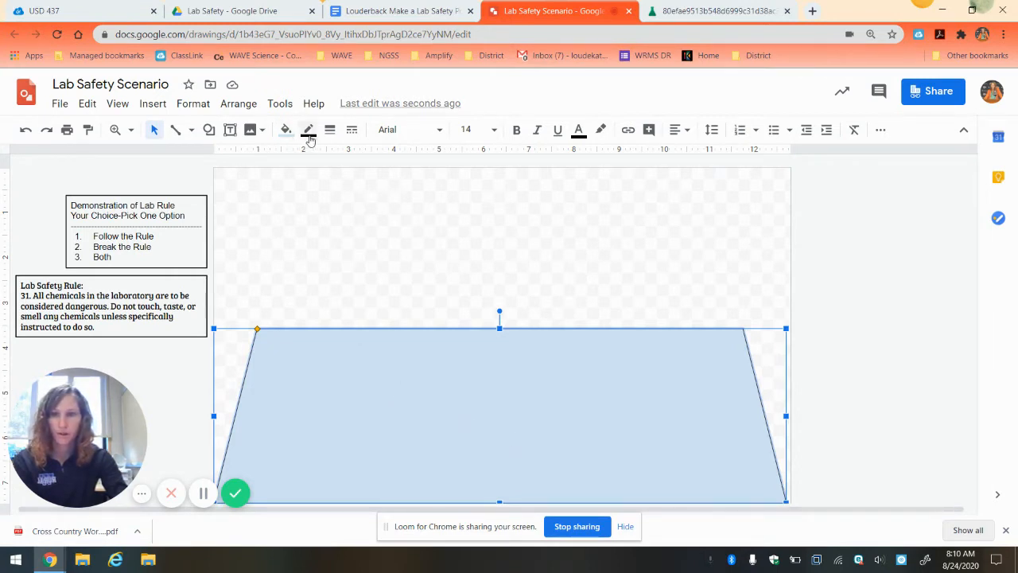
- Draw a near-vertical wall line from the trapezoid's upper-left corner to the top edge of the canvas
{"action": "left_click", "coordinate": [175, 131]}
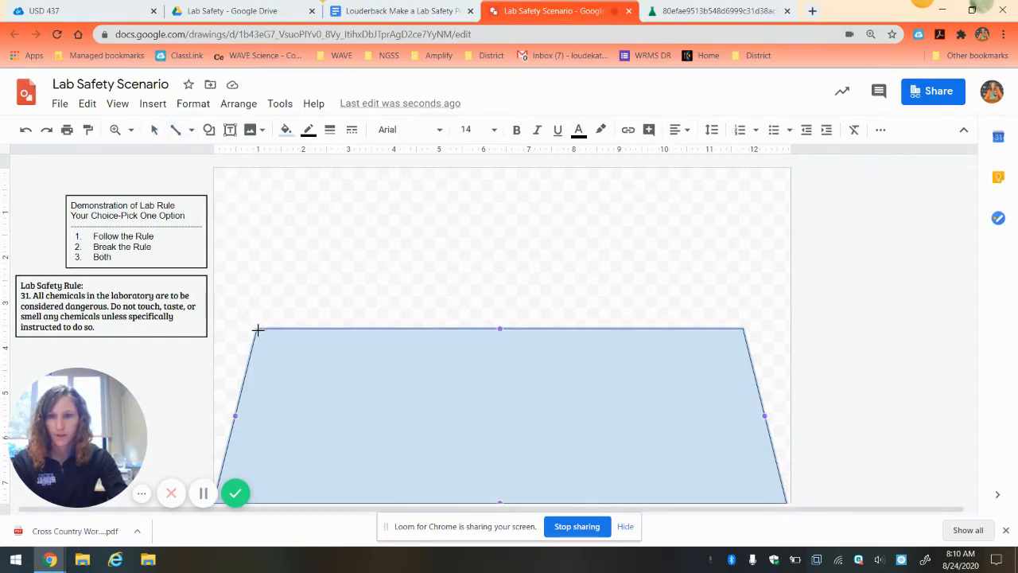
{"action": "left_click_drag", "start_coordinate": [257, 329], "coordinate": [262, 169]}
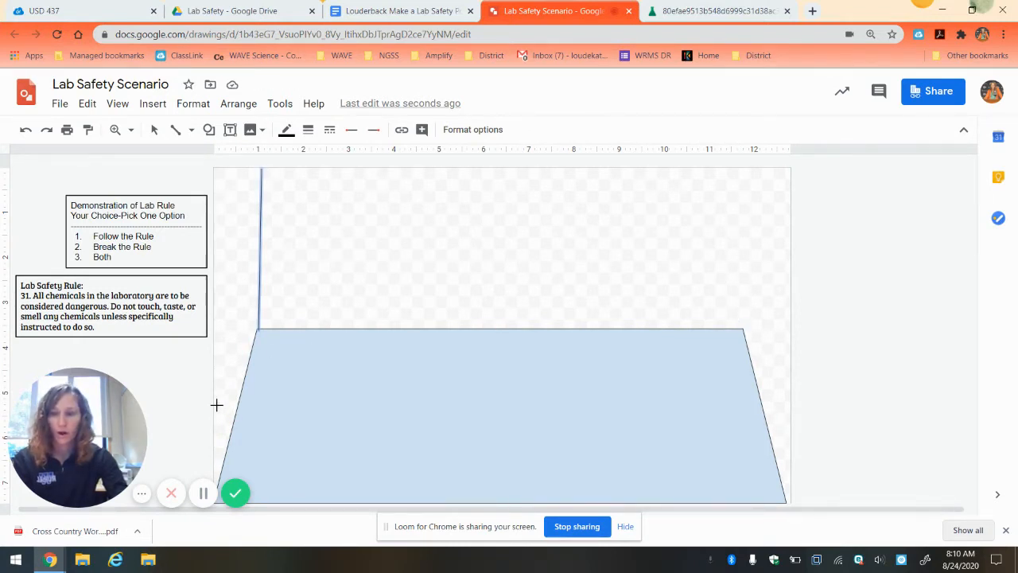
{"action": "left_click", "coordinate": [156, 135]}
- Duplicate the wall line onto the trapezoid's upper-right corner and align the original line with the upper-left corner
{"action": "left_click", "coordinate": [262, 238]}
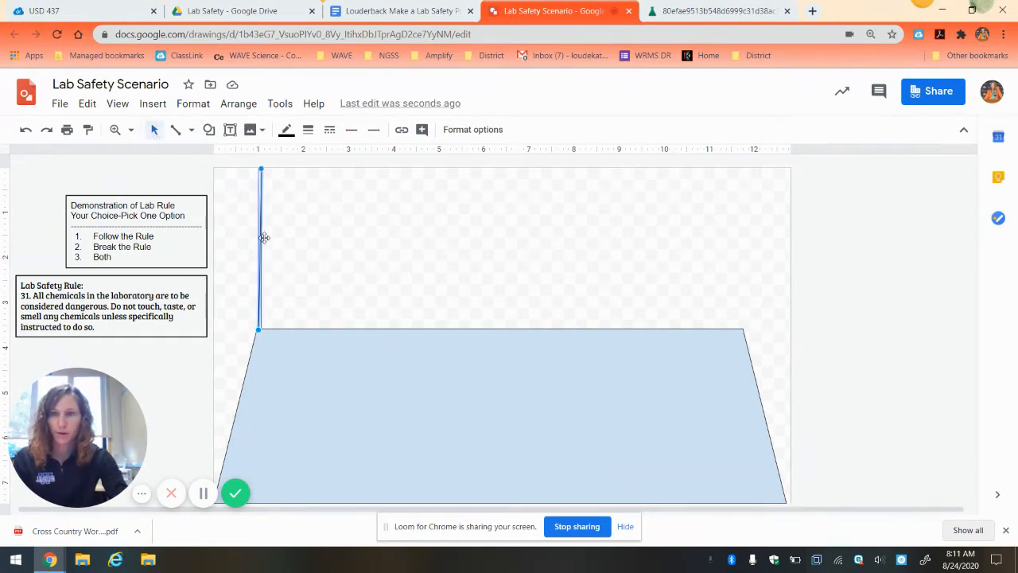
{"action": "right_click", "coordinate": [264, 238]}
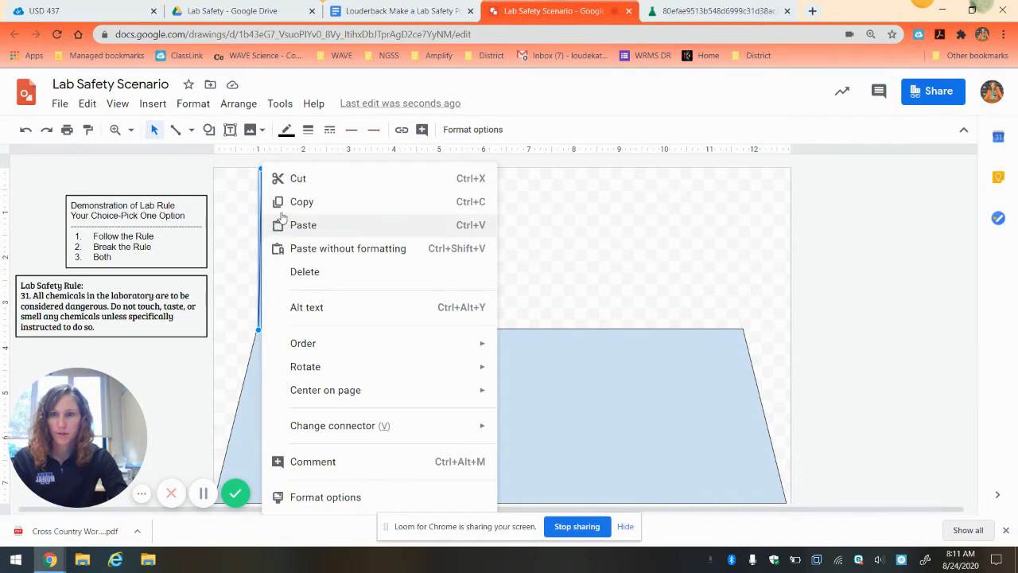
{"action": "left_click", "coordinate": [280, 204]}
{"action": "right_click", "coordinate": [328, 234]}
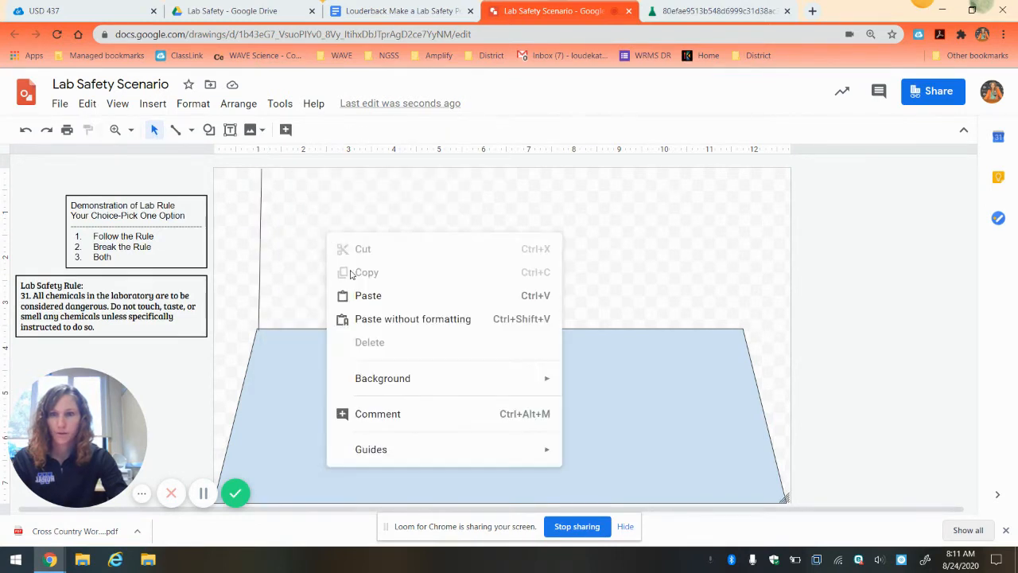
{"action": "left_click", "coordinate": [364, 295]}
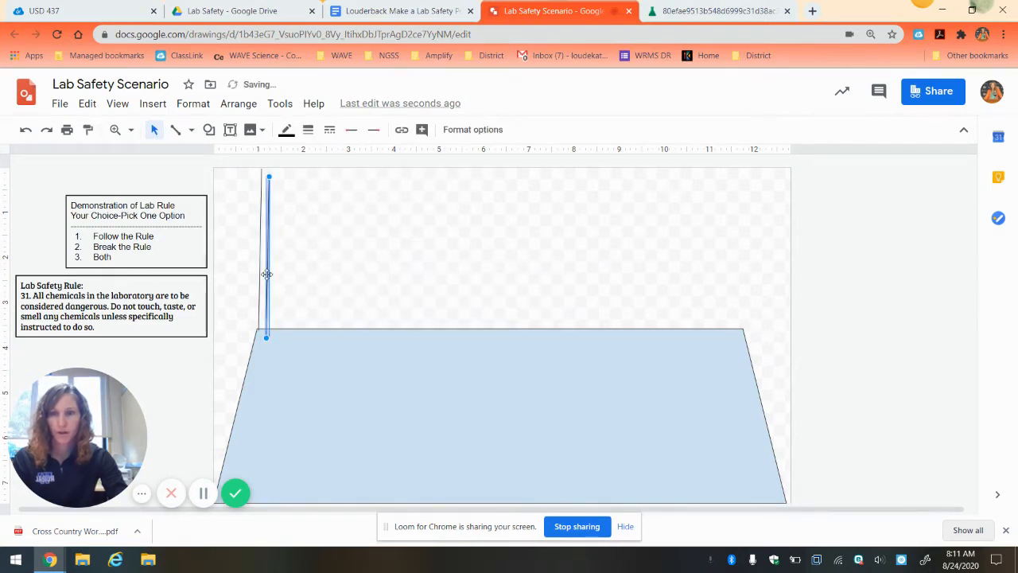
{"action": "left_click_drag", "start_coordinate": [271, 281], "coordinate": [743, 263]}
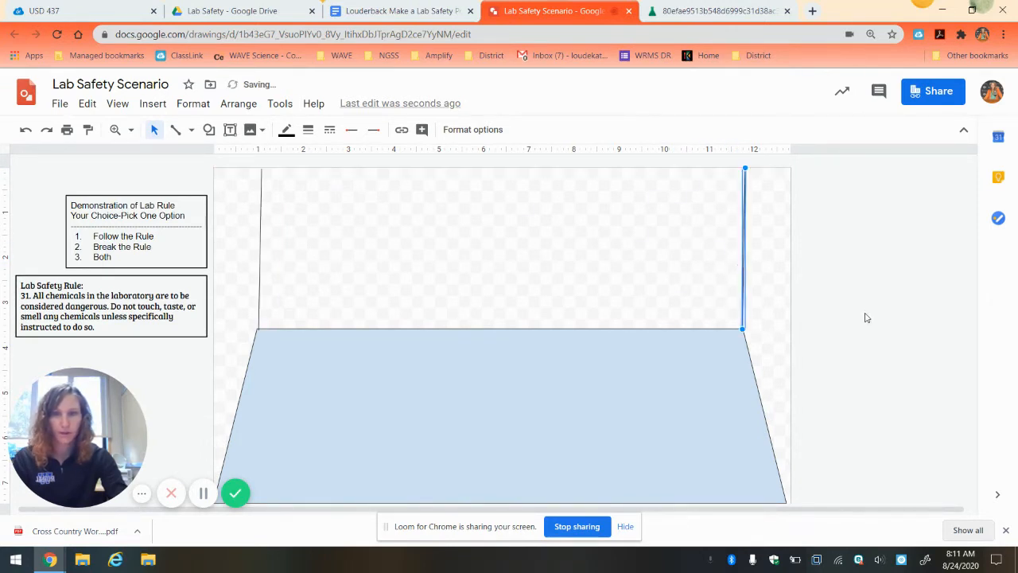
{"action": "left_click_drag", "start_coordinate": [261, 297], "coordinate": [259, 297]}
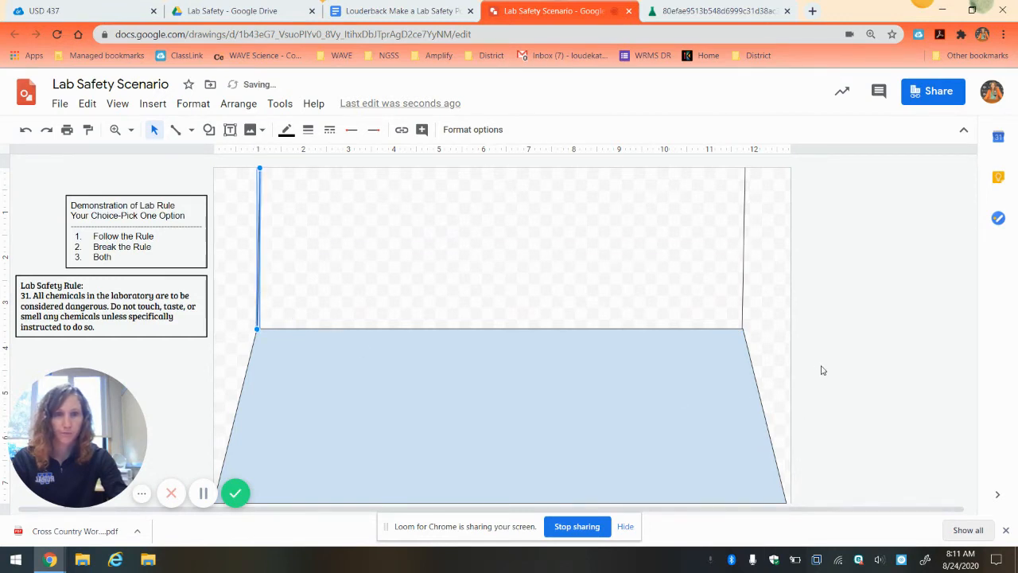
{"action": "left_click", "coordinate": [641, 291]}
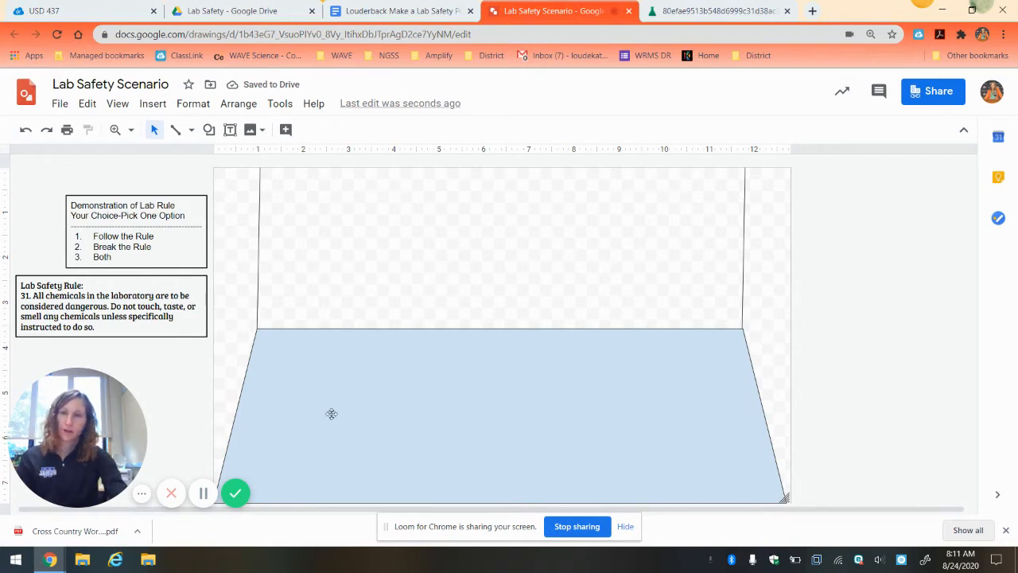
- Set the canvas background to a solid light green
{"action": "right_click", "coordinate": [507, 238]}
{"action": "mouse_move", "coordinate": [610, 382]}
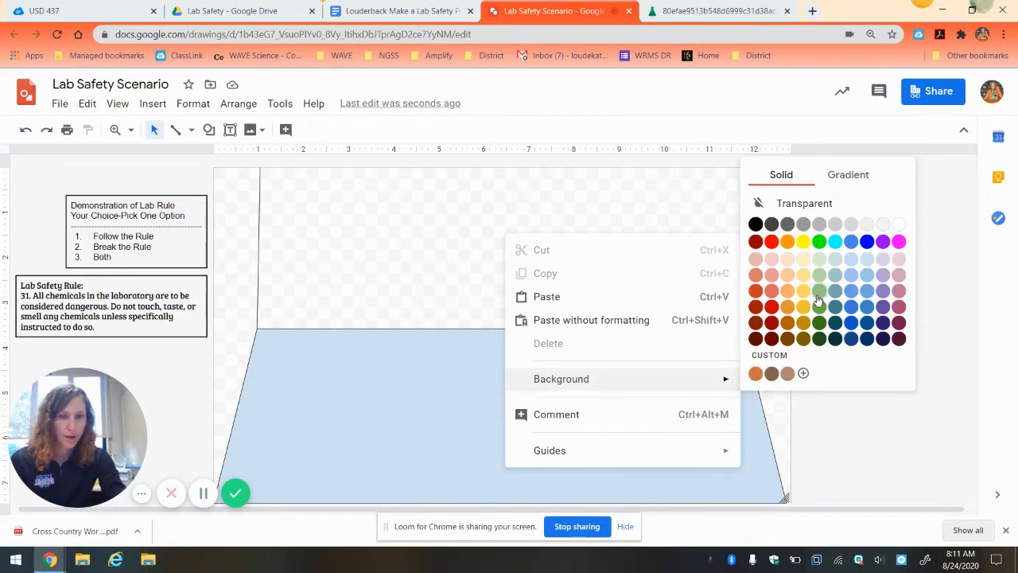
{"action": "mouse_move", "coordinate": [580, 387]}
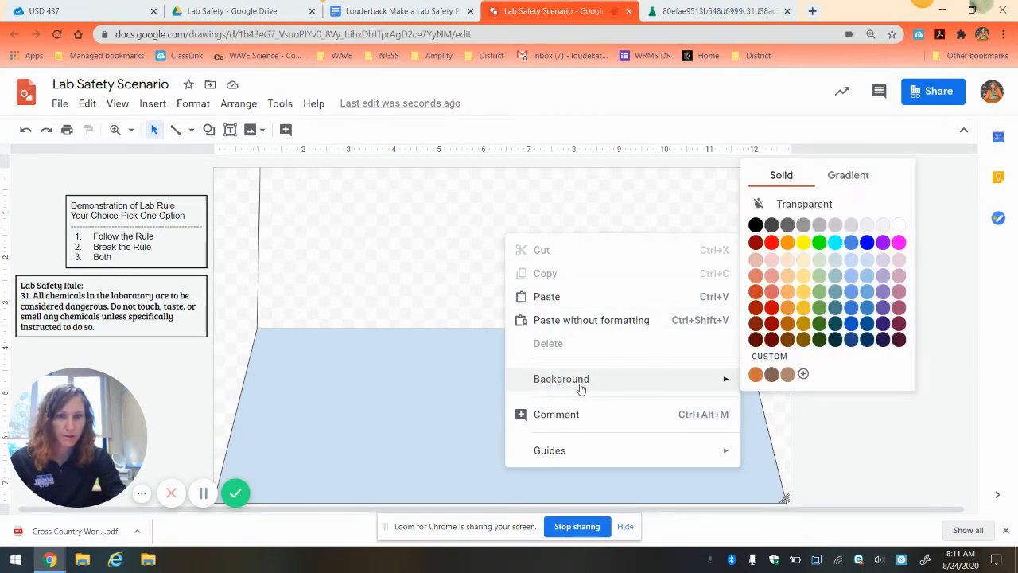
{"action": "left_click", "coordinate": [820, 276]}
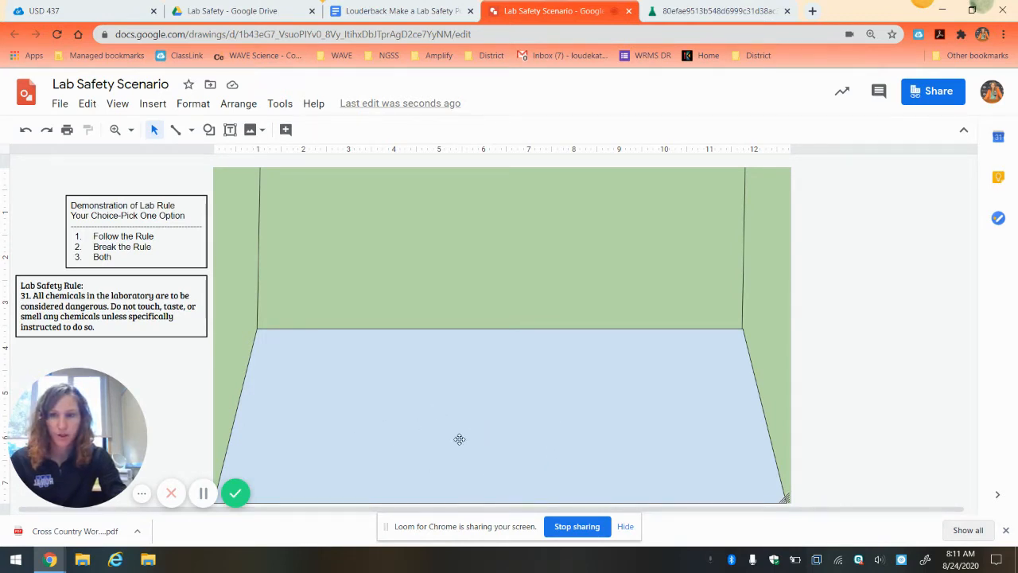
{"action": "right_click", "coordinate": [457, 449]}
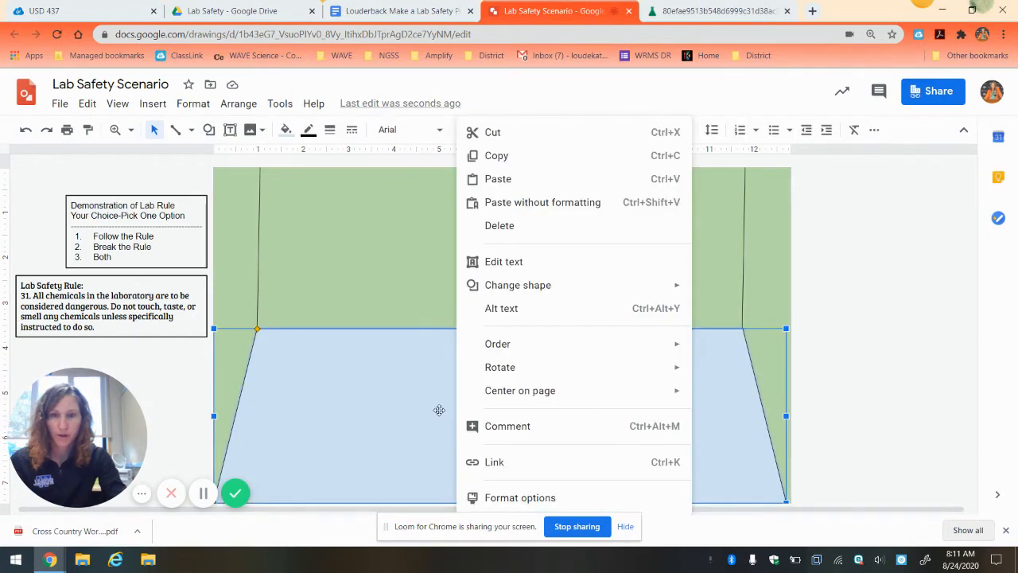
{"action": "mouse_move", "coordinate": [536, 297]}
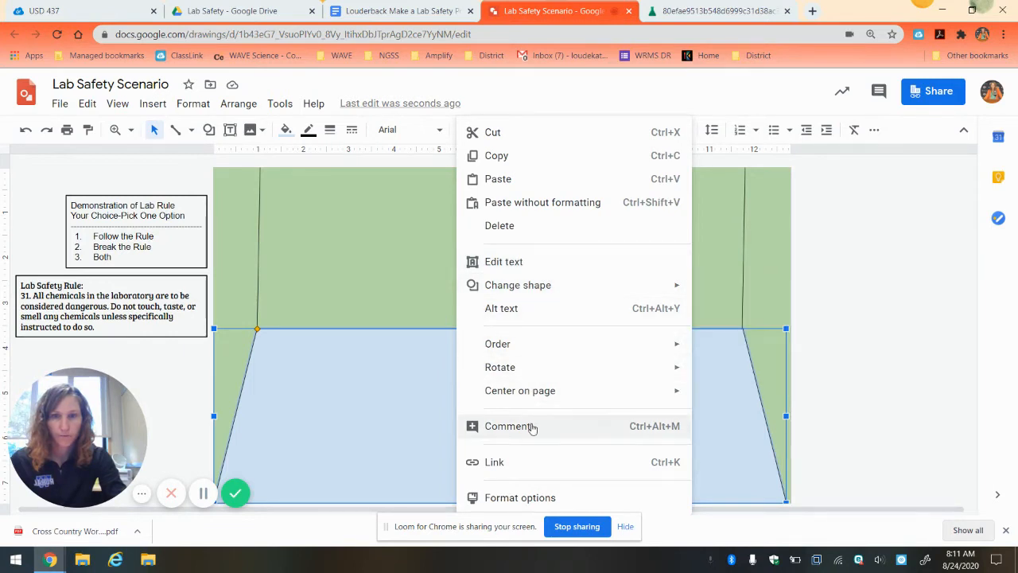
{"action": "left_click", "coordinate": [513, 499]}
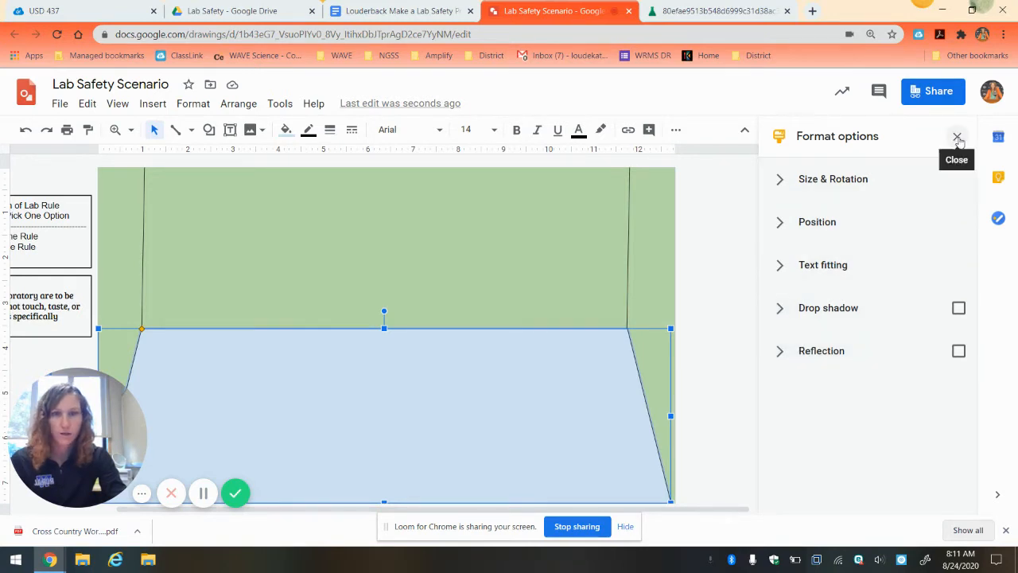
{"action": "left_click", "coordinate": [956, 136]}
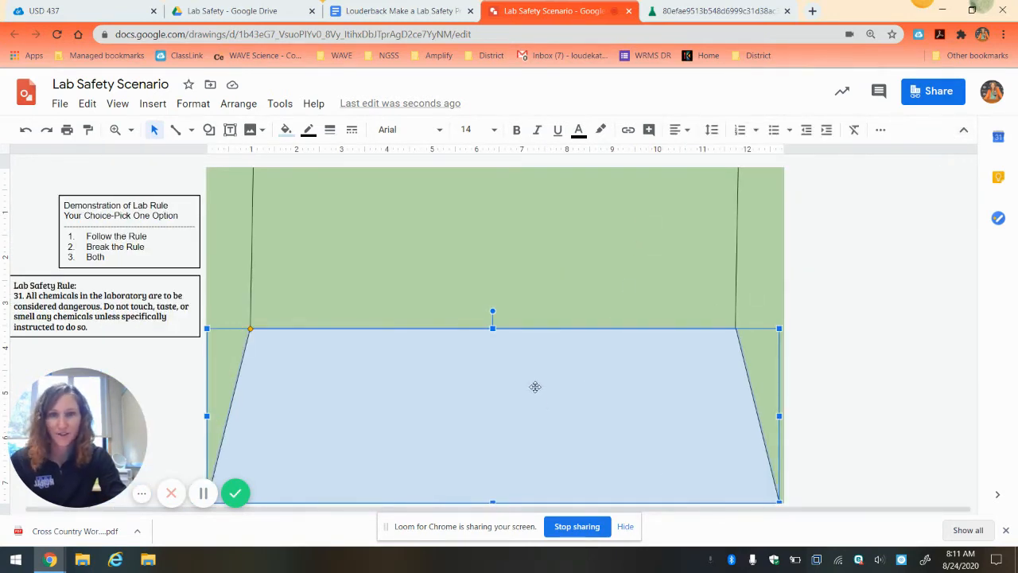
- Fill the trapezoid floor with the custom light brown colour
{"action": "left_click", "coordinate": [286, 131]}
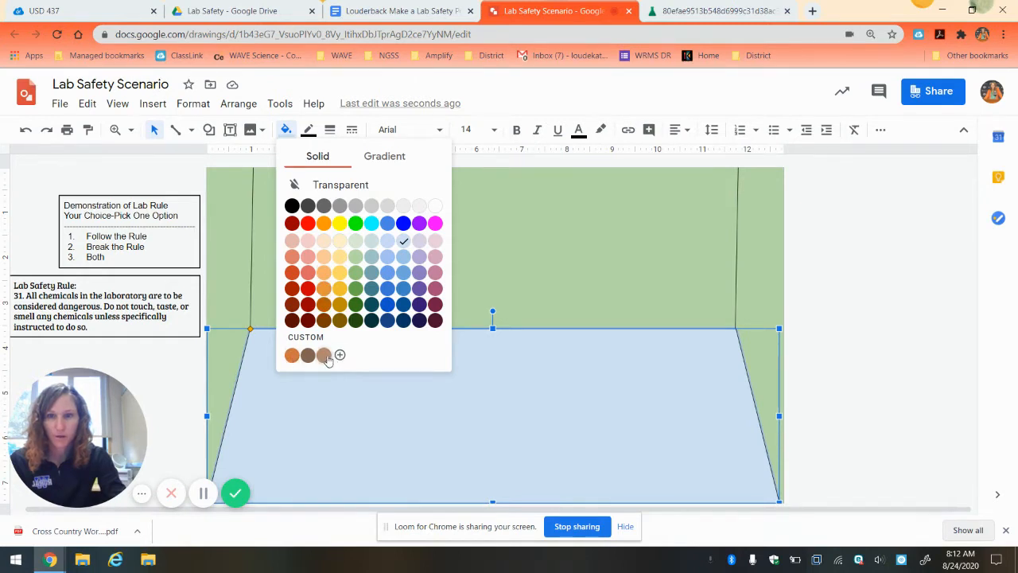
{"action": "left_click", "coordinate": [324, 357]}
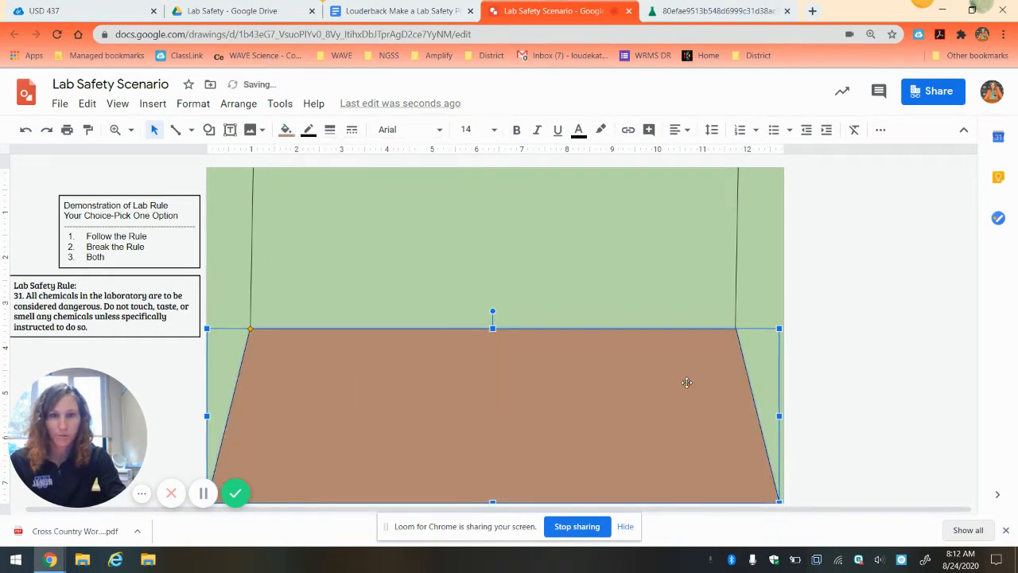
{"action": "left_click", "coordinate": [823, 368]}
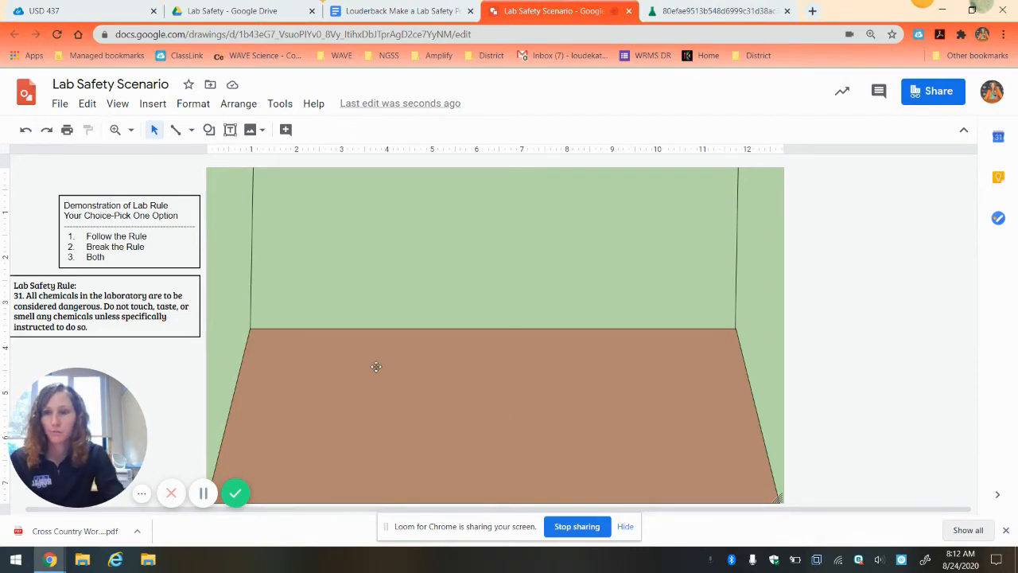
- Search the web for images of "door png transparent background"
{"action": "left_click", "coordinate": [152, 104]}
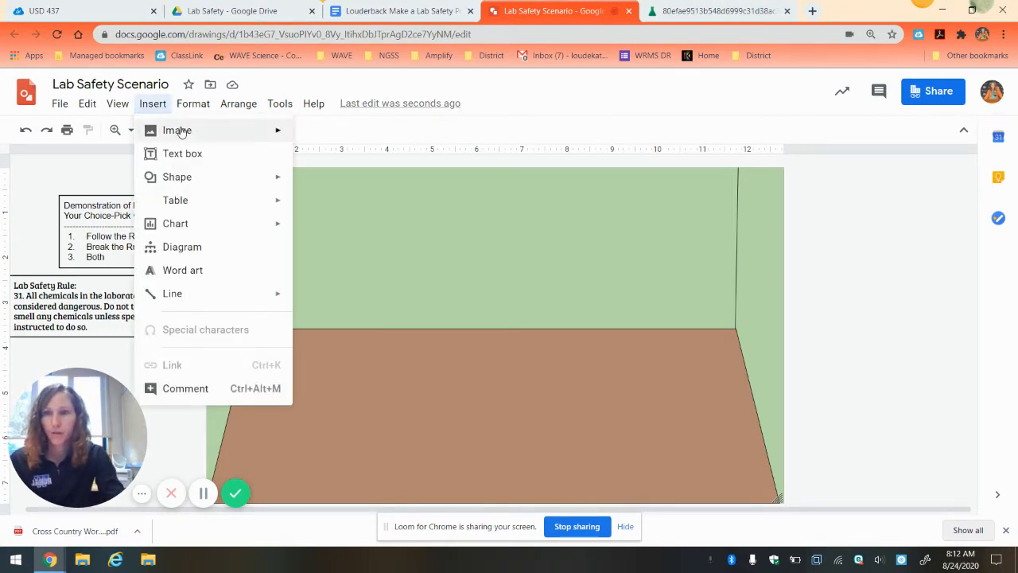
{"action": "mouse_move", "coordinate": [204, 136]}
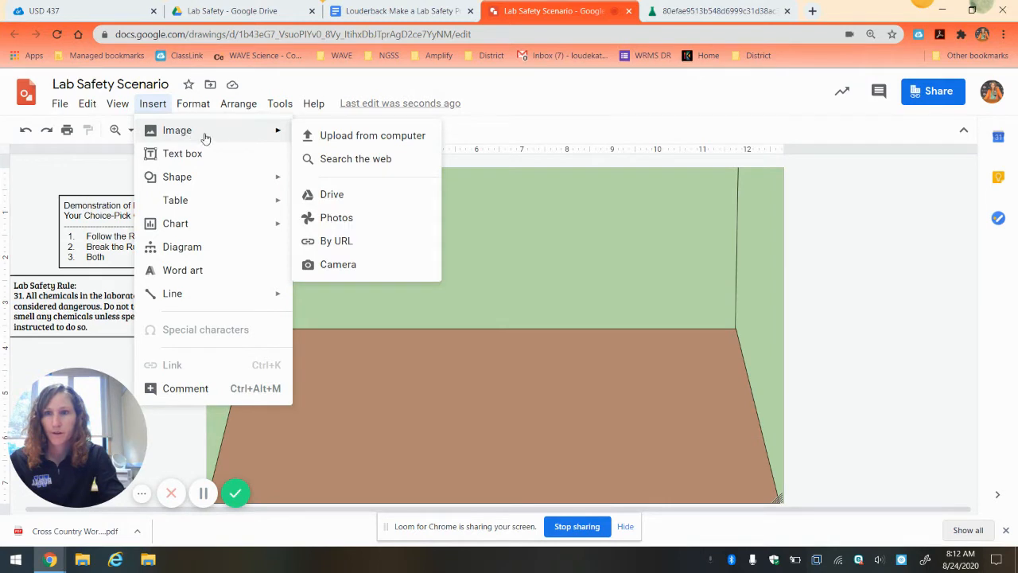
{"action": "left_click", "coordinate": [351, 160]}
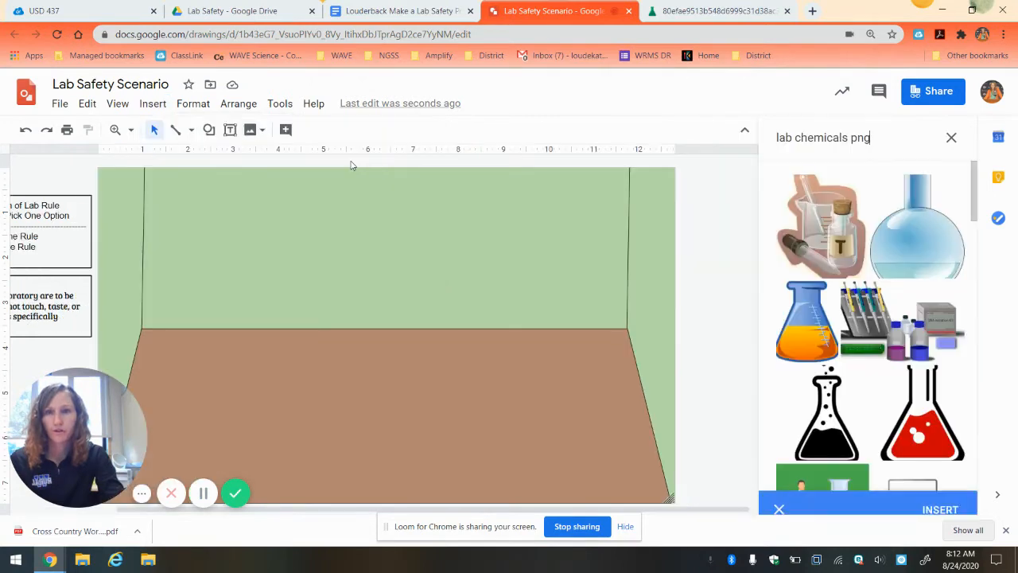
{"action": "left_click", "coordinate": [158, 106]}
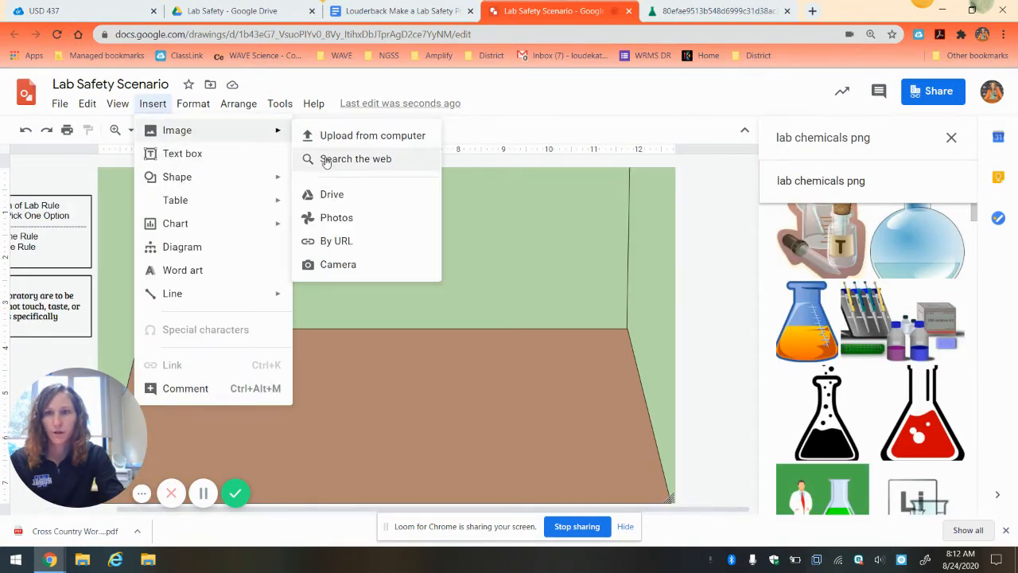
{"action": "left_click", "coordinate": [329, 161]}
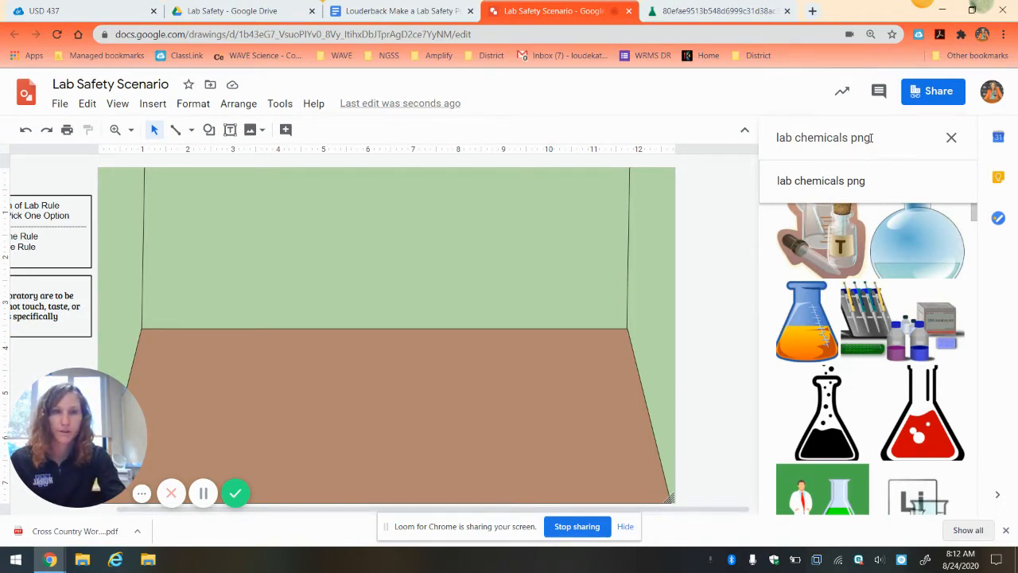
{"action": "left_click_drag", "start_coordinate": [871, 138], "coordinate": [777, 145]}
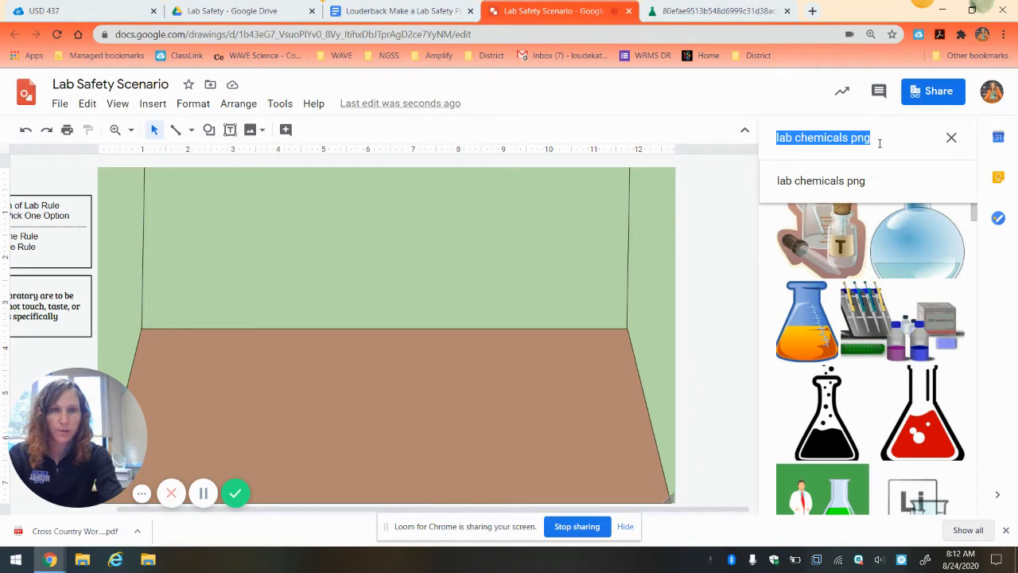
{"action": "type", "text": "door"}
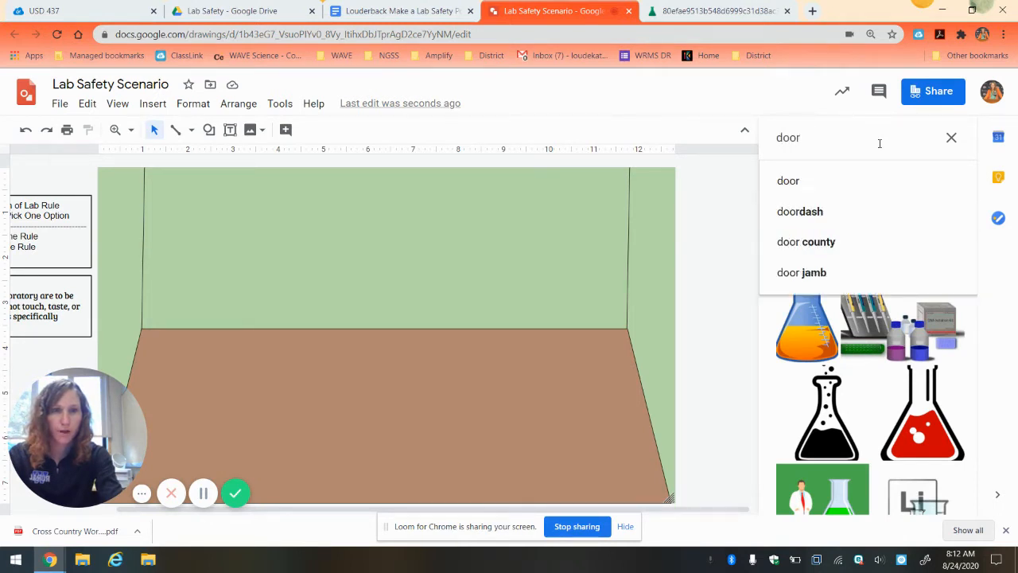
{"action": "type", "text": " png"}
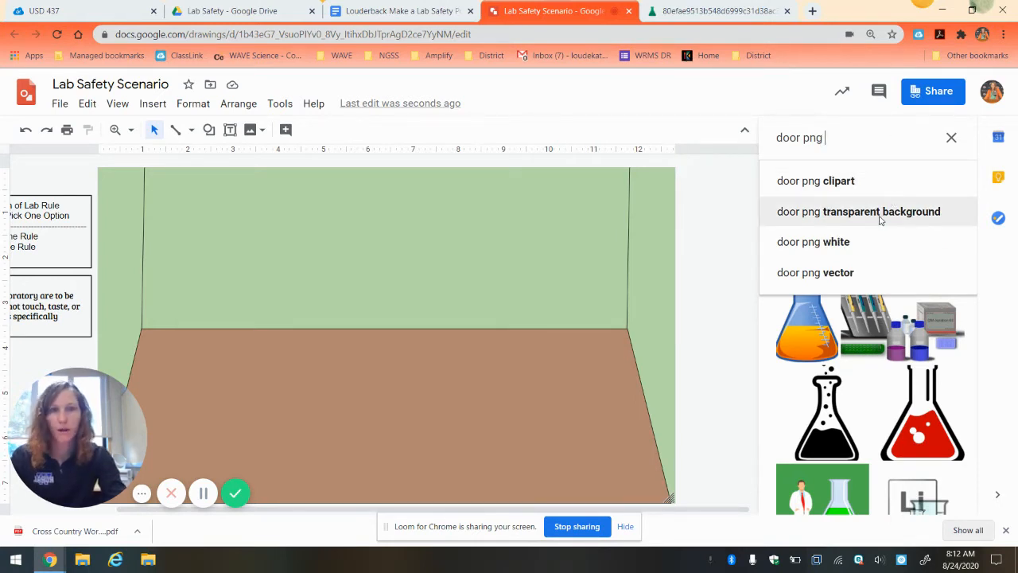
{"action": "left_click", "coordinate": [880, 221]}
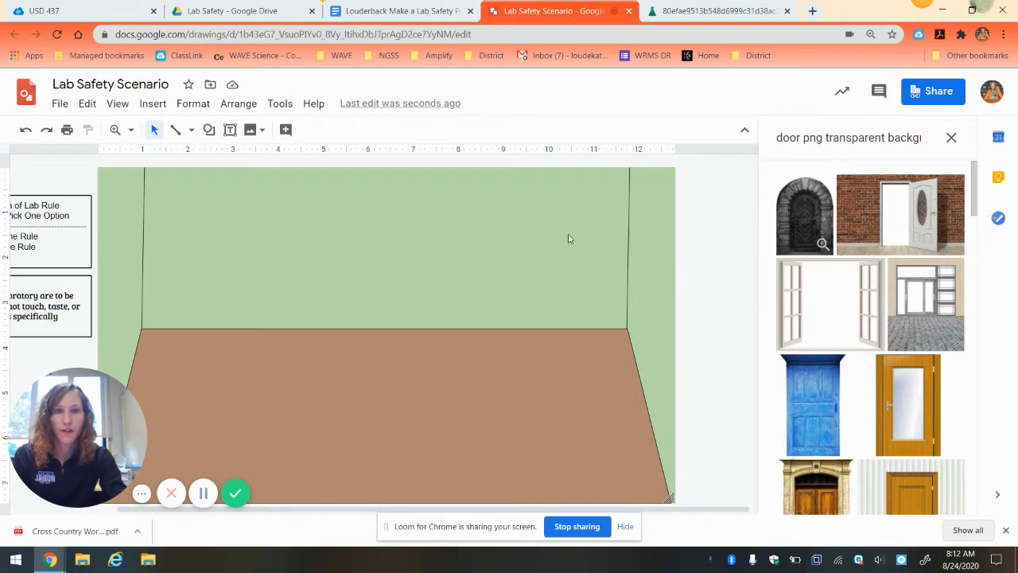
- Insert the plain orange-brown wooden door image with a silver handle from the search results
{"action": "scroll", "coordinate": [857, 364], "scroll_direction": "down", "scroll_amount": 1}
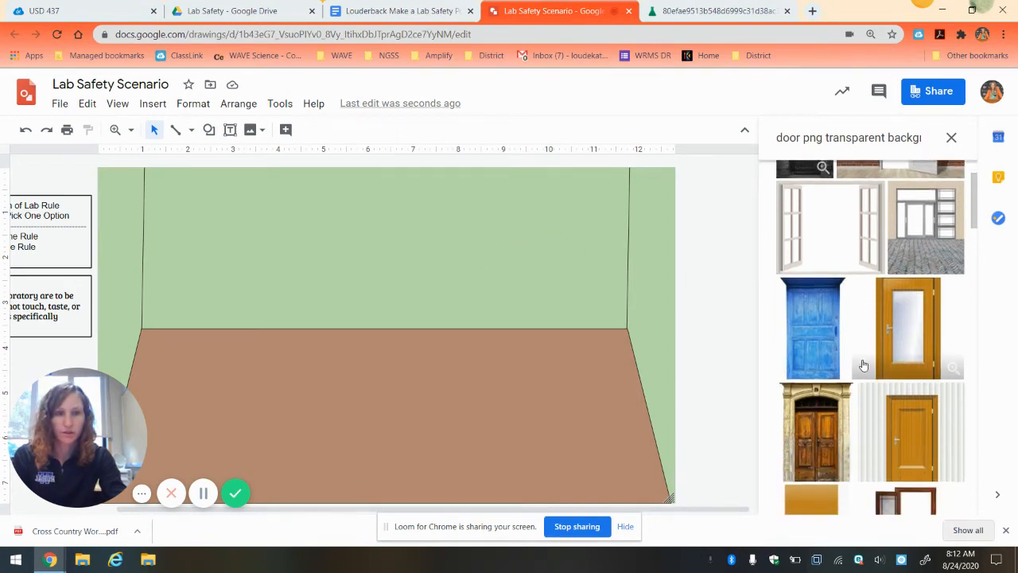
{"action": "scroll", "coordinate": [862, 365], "scroll_direction": "down", "scroll_amount": 1}
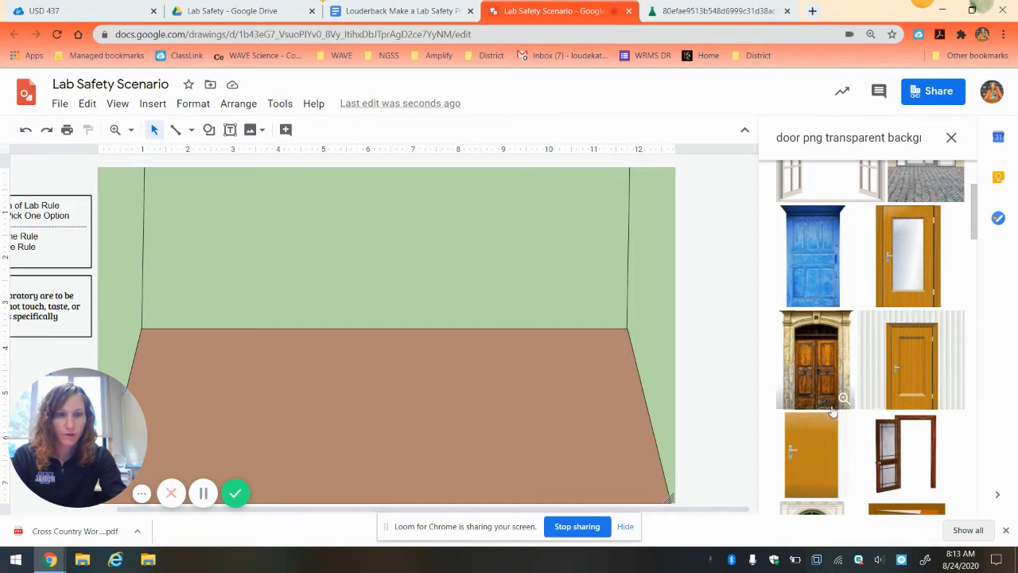
{"action": "left_click", "coordinate": [819, 442]}
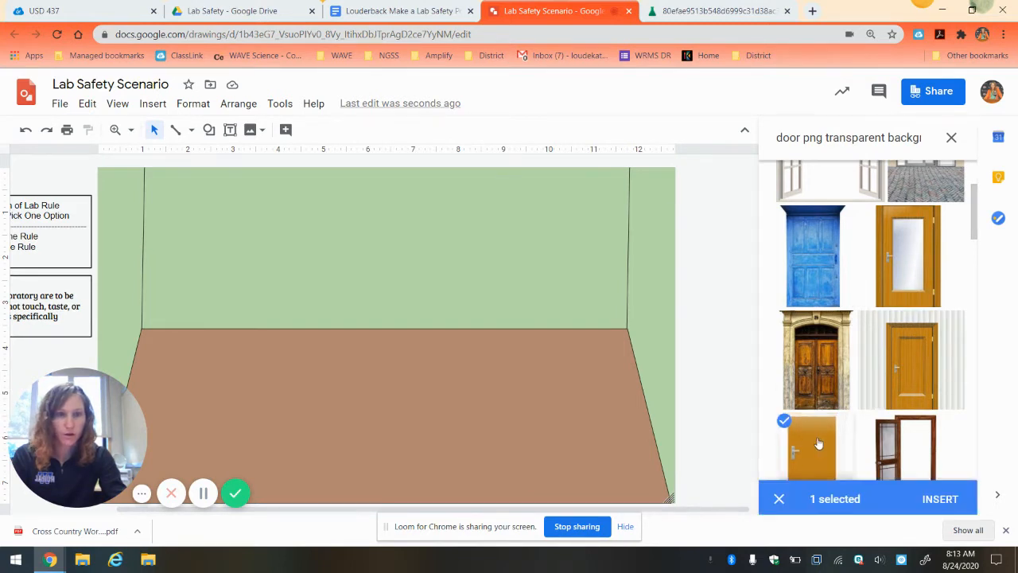
{"action": "left_click", "coordinate": [936, 499]}
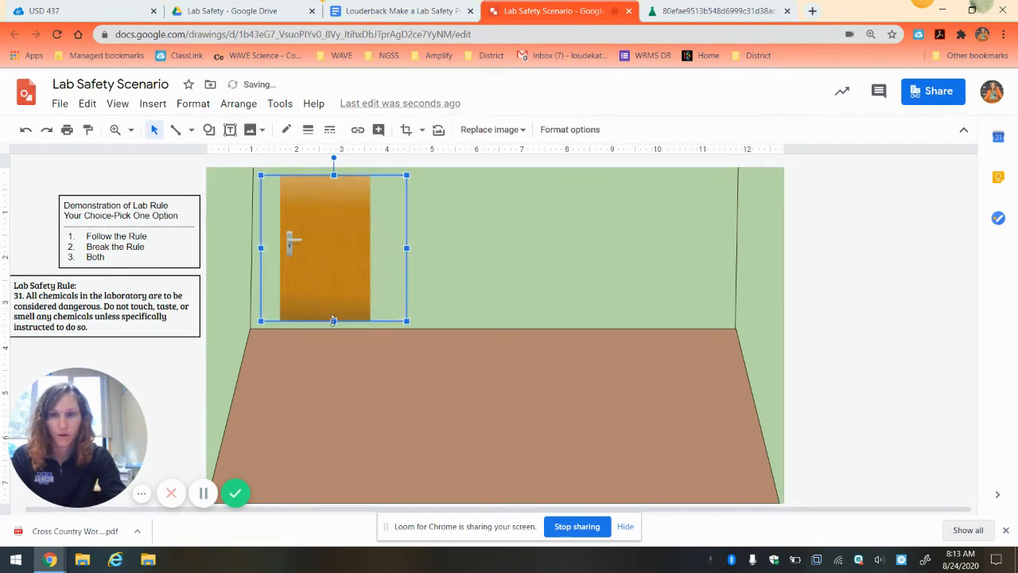
- Stretch the door down to the floor line, narrow it, and move it slightly away from the left wall line
{"action": "left_click_drag", "start_coordinate": [334, 321], "coordinate": [334, 327]}
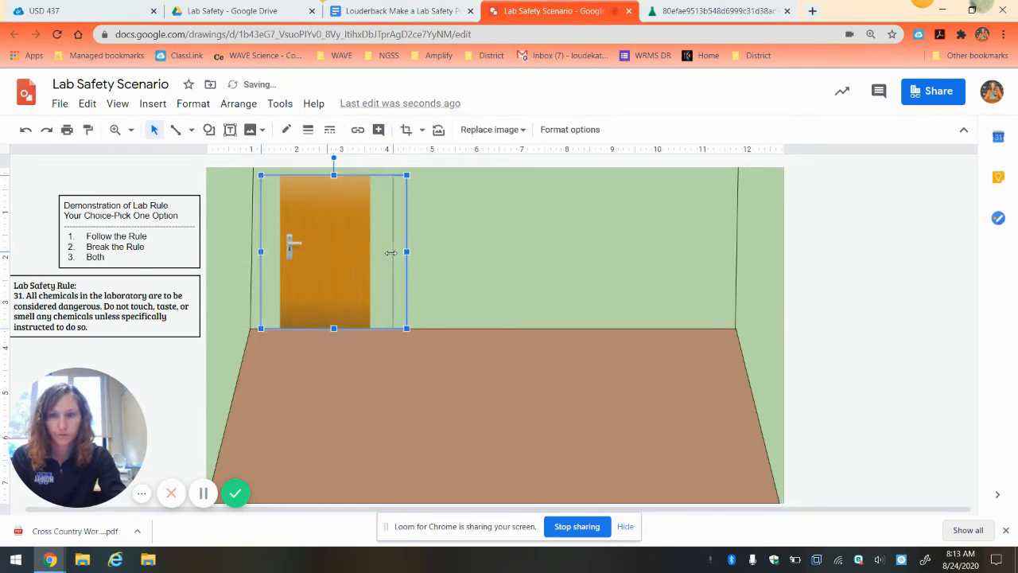
{"action": "left_click_drag", "start_coordinate": [391, 252], "coordinate": [410, 262]}
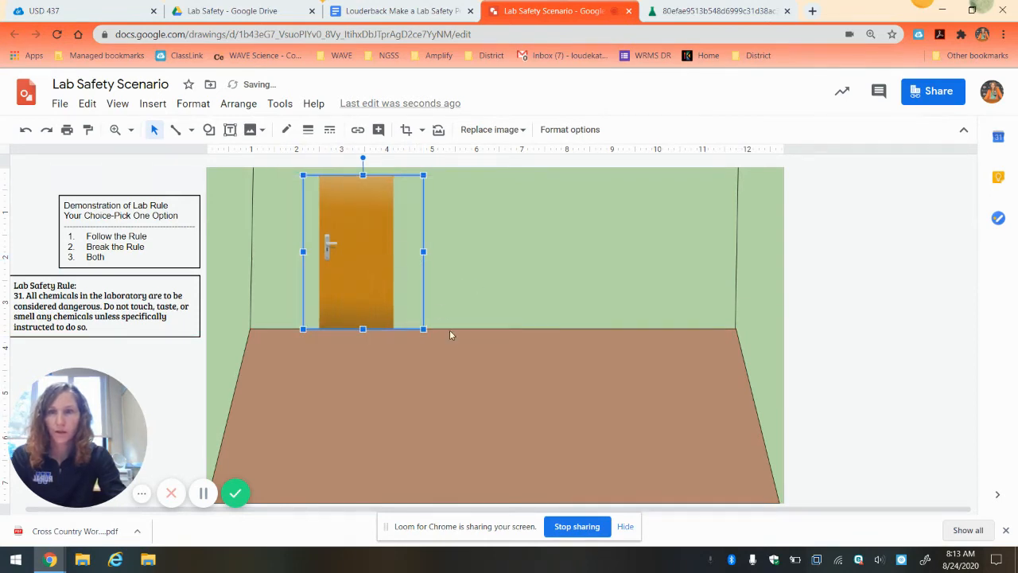
{"action": "left_click", "coordinate": [450, 334]}
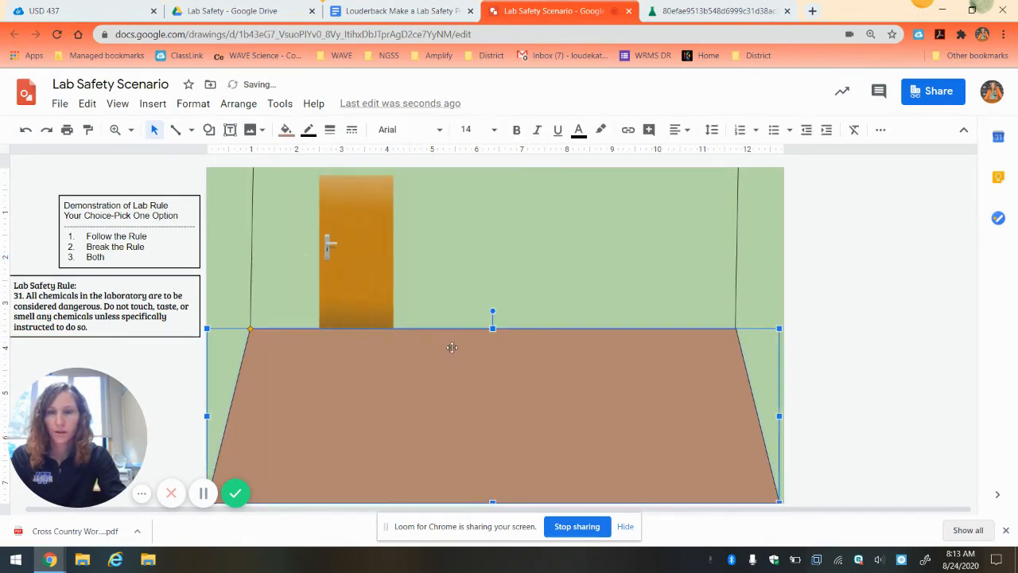
{"action": "left_click", "coordinate": [282, 230]}
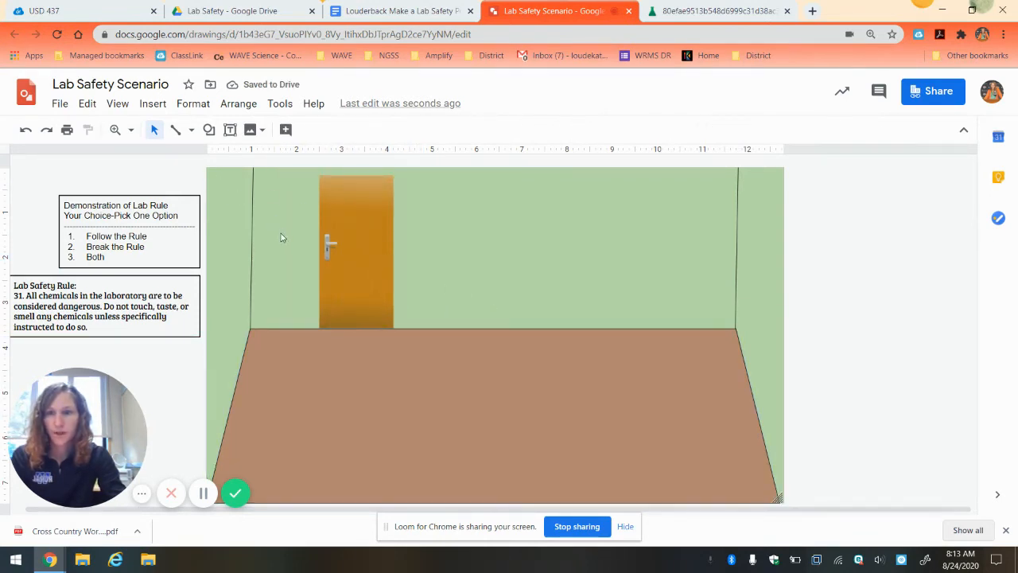
- Search the web for images of "work table png transparent background"
{"action": "left_click", "coordinate": [146, 107]}
{"action": "mouse_move", "coordinate": [151, 134]}
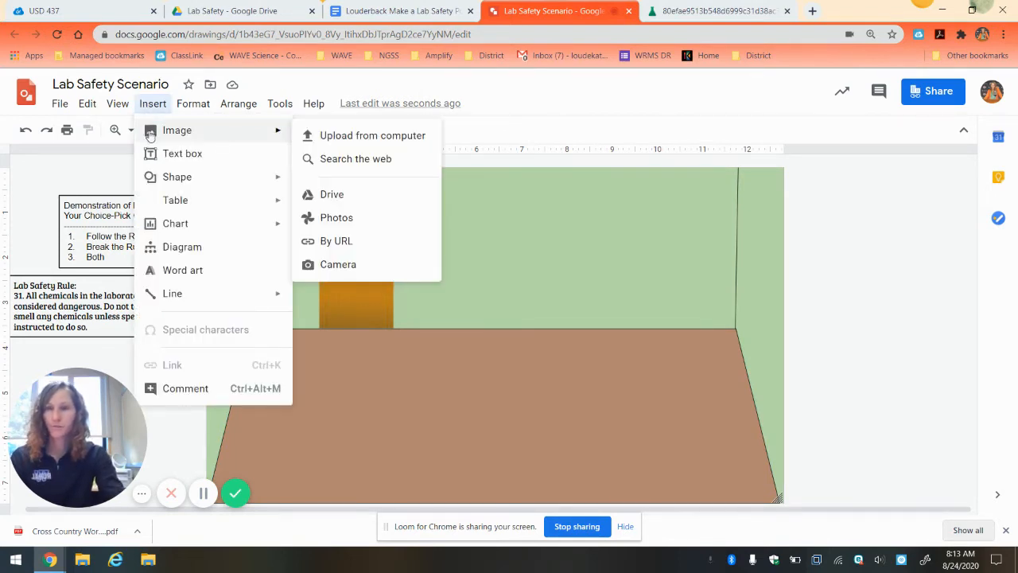
{"action": "left_click", "coordinate": [355, 159]}
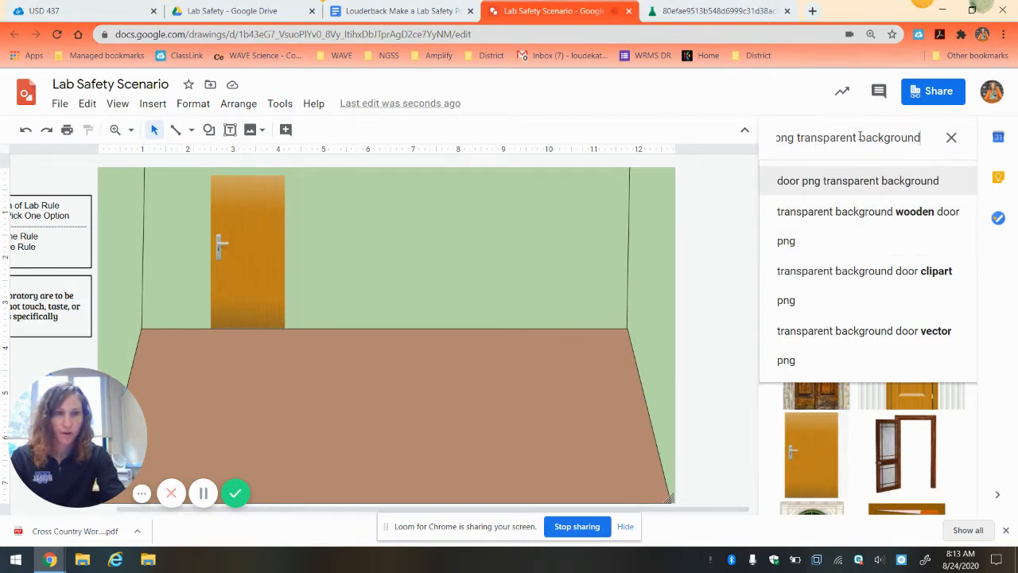
{"action": "left_click_drag", "start_coordinate": [851, 139], "coordinate": [827, 139]}
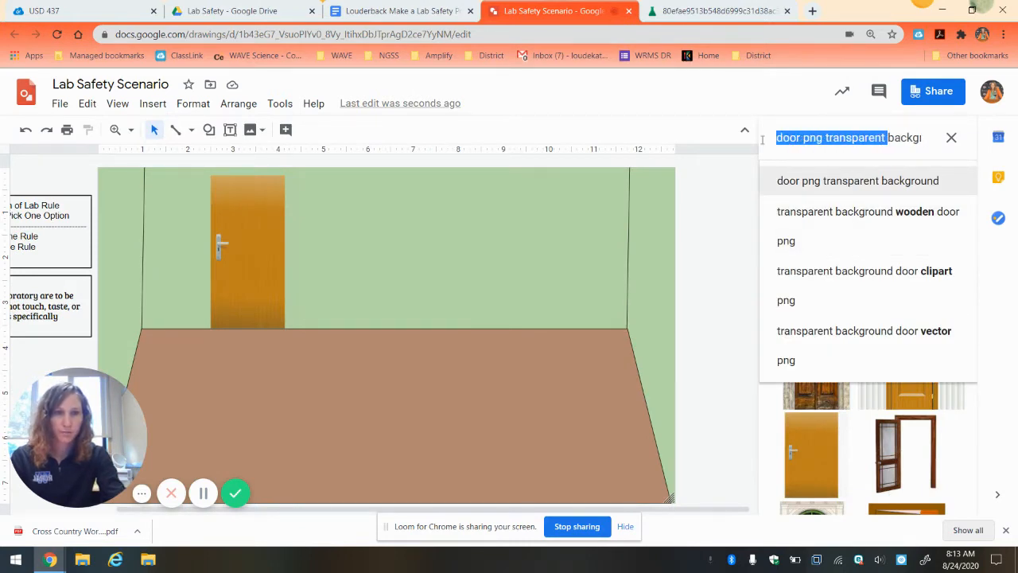
{"action": "left_click", "coordinate": [832, 137]}
{"action": "double_click", "coordinate": [796, 137]}
{"action": "type", "text": "Work"}
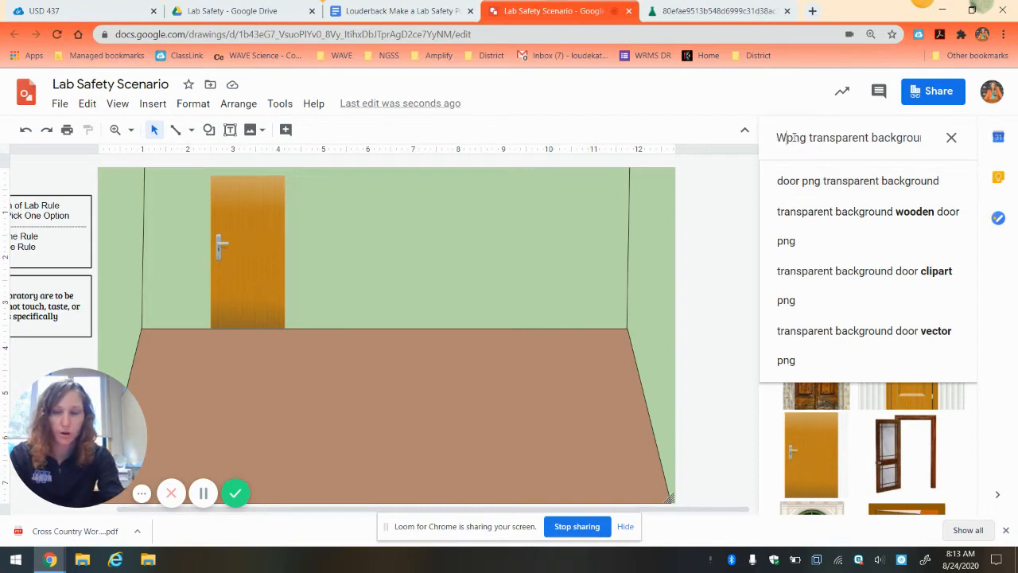
{"action": "key", "text": "BackSpace"}
{"action": "key", "text": "BackSpace"}
{"action": "key", "text": "BackSpace"}
{"action": "key", "text": "BackSpace"}
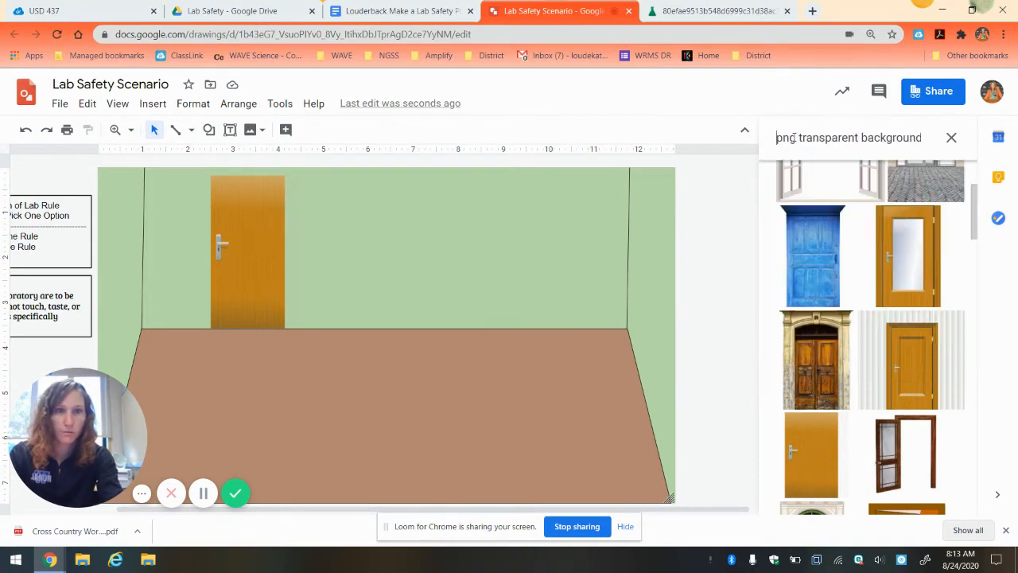
{"action": "type", "text": "work table"}
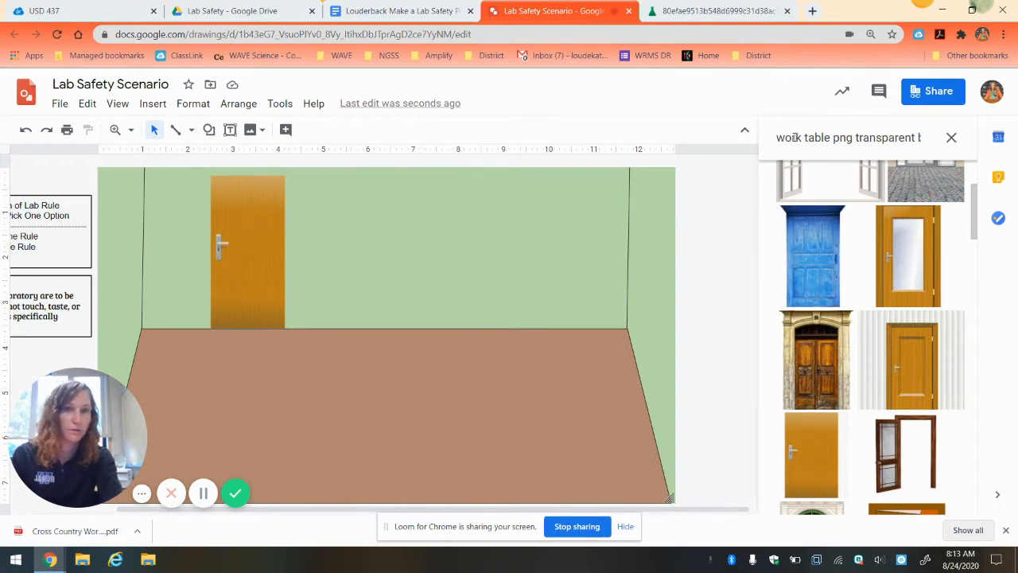
{"action": "key", "text": "Return"}
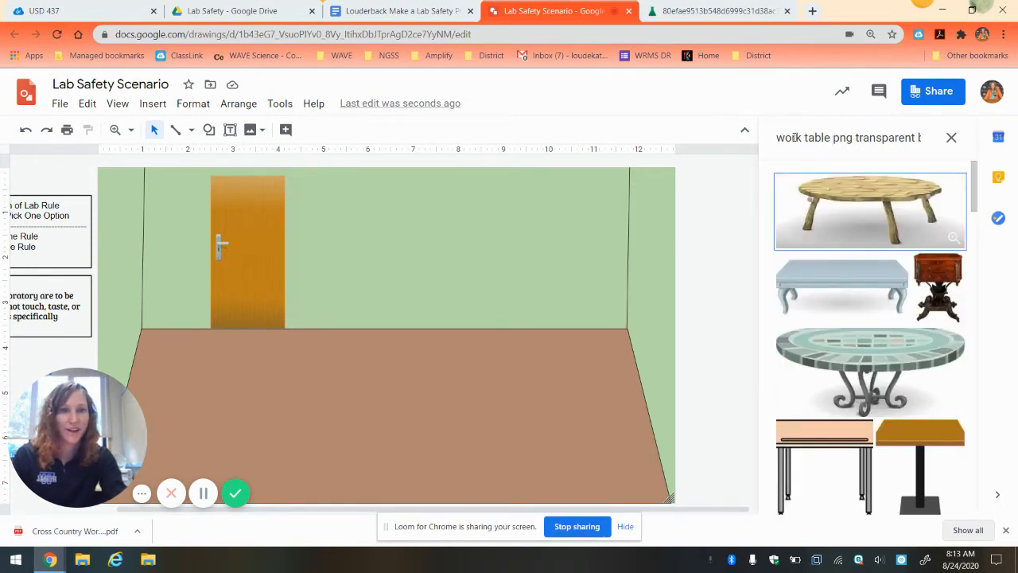
- Insert the brown wooden table image with rounded ends and curved side panels from the work table search results
{"action": "scroll", "coordinate": [901, 329], "scroll_direction": "down", "scroll_amount": 2}
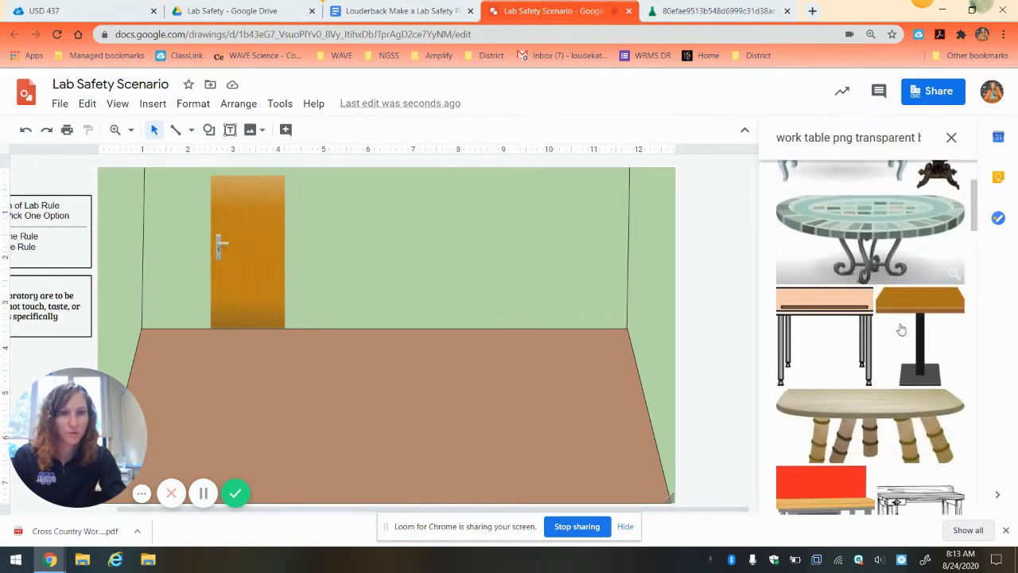
{"action": "scroll", "coordinate": [901, 329], "scroll_direction": "down", "scroll_amount": 3}
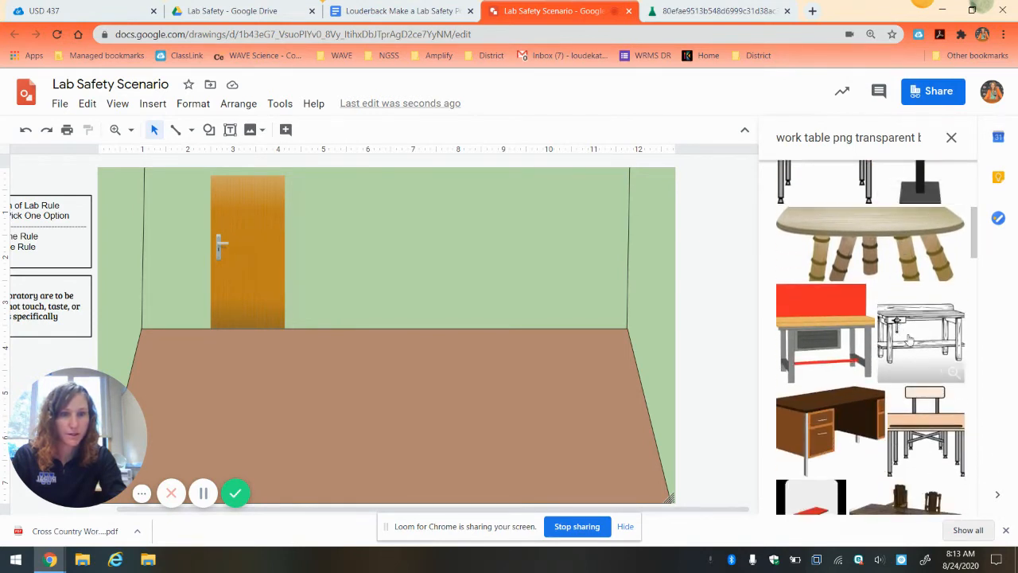
{"action": "scroll", "coordinate": [919, 353], "scroll_direction": "down", "scroll_amount": 1}
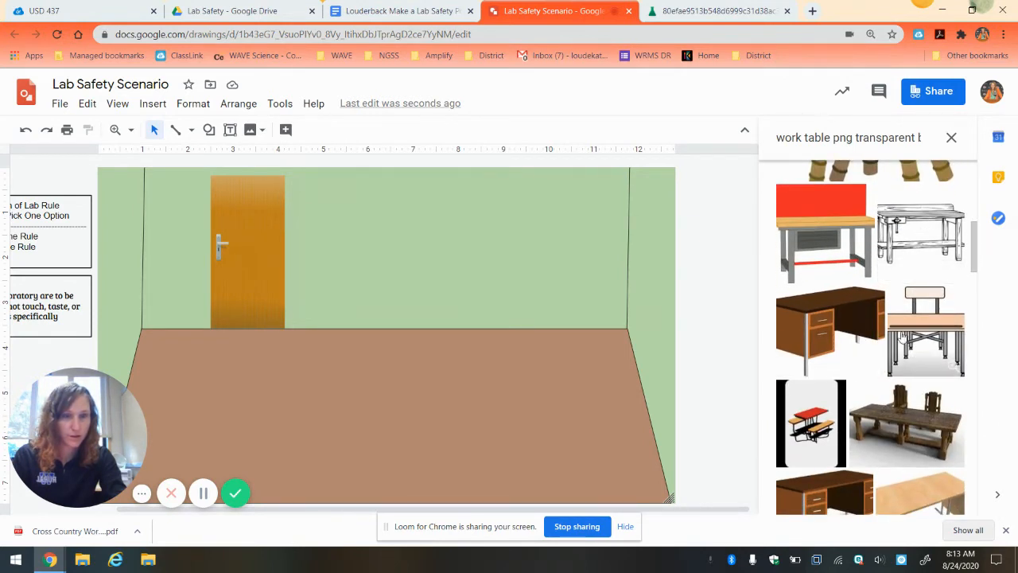
{"action": "scroll", "coordinate": [906, 340], "scroll_direction": "down", "scroll_amount": 5}
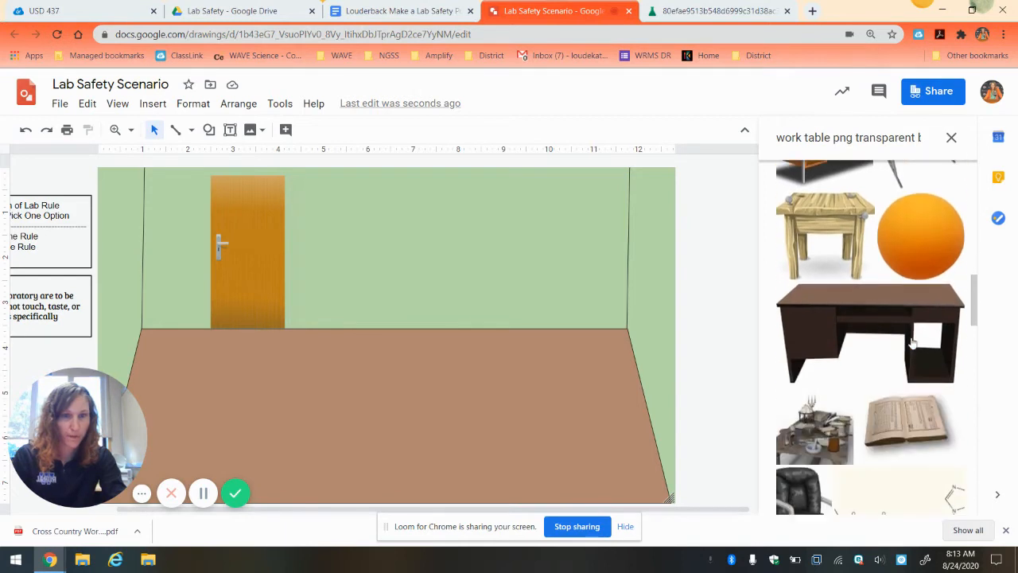
{"action": "scroll", "coordinate": [912, 342], "scroll_direction": "down", "scroll_amount": 7}
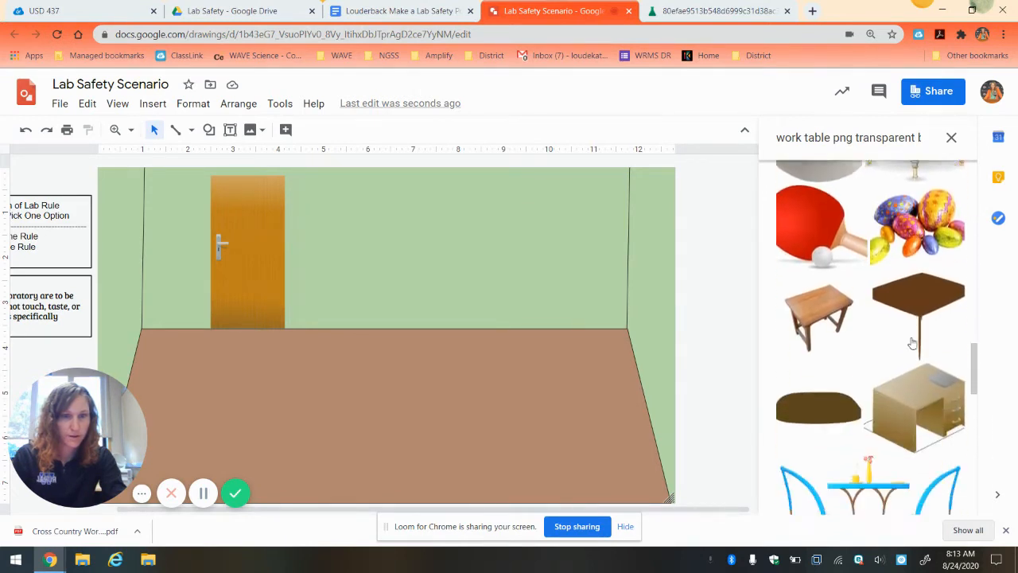
{"action": "scroll", "coordinate": [912, 342], "scroll_direction": "down", "scroll_amount": 6}
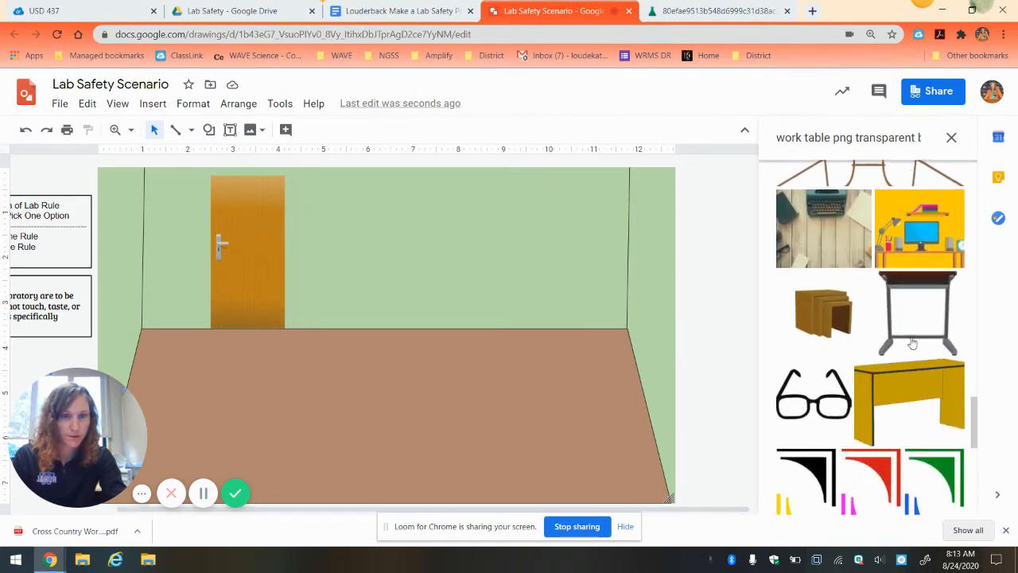
{"action": "scroll", "coordinate": [912, 342], "scroll_direction": "down", "scroll_amount": 7}
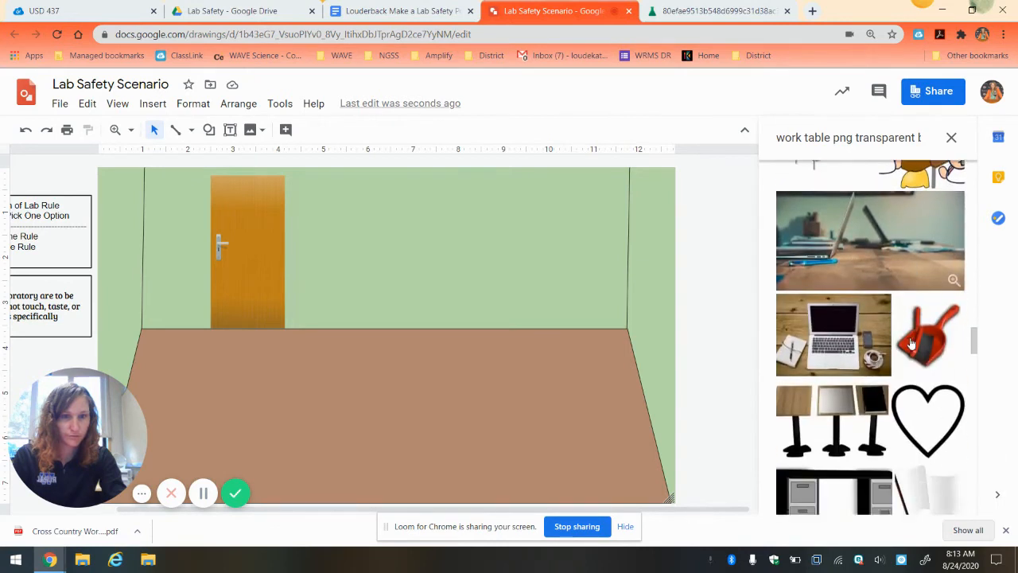
{"action": "scroll", "coordinate": [912, 342], "scroll_direction": "down", "scroll_amount": 2}
{"action": "scroll", "coordinate": [911, 343], "scroll_direction": "down", "scroll_amount": 5}
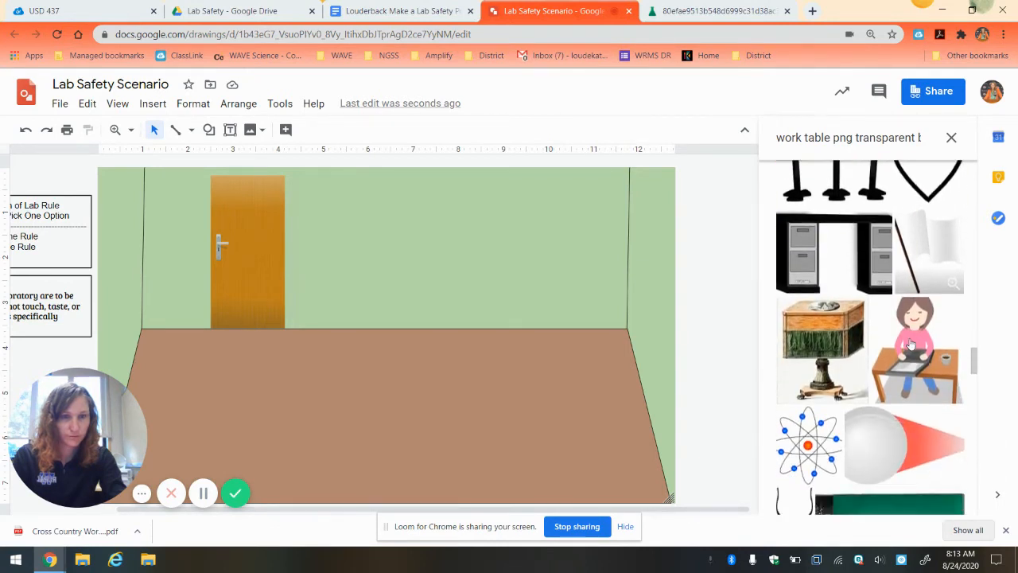
{"action": "scroll", "coordinate": [911, 344], "scroll_direction": "down", "scroll_amount": 6}
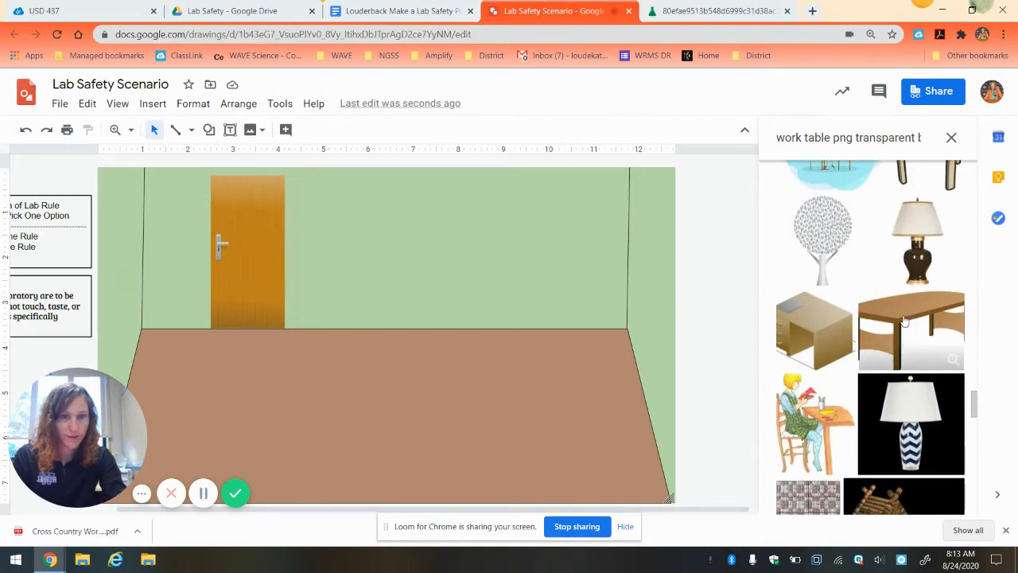
{"action": "left_click", "coordinate": [905, 329]}
{"action": "left_click", "coordinate": [940, 494]}
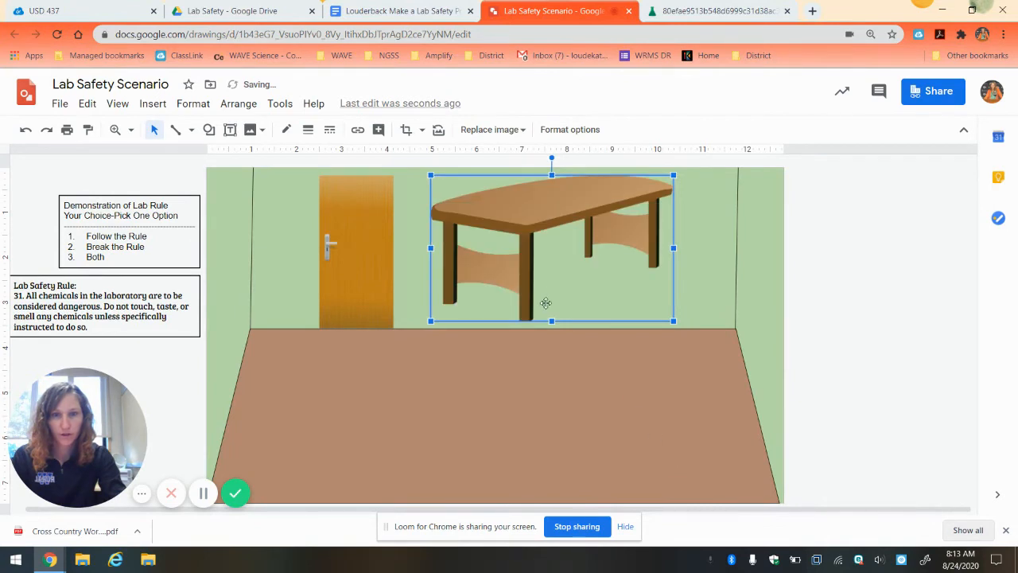
- Move the table down onto the middle of the floor and shrink it to about two thirds of its size
{"action": "left_click_drag", "start_coordinate": [530, 239], "coordinate": [482, 369]}
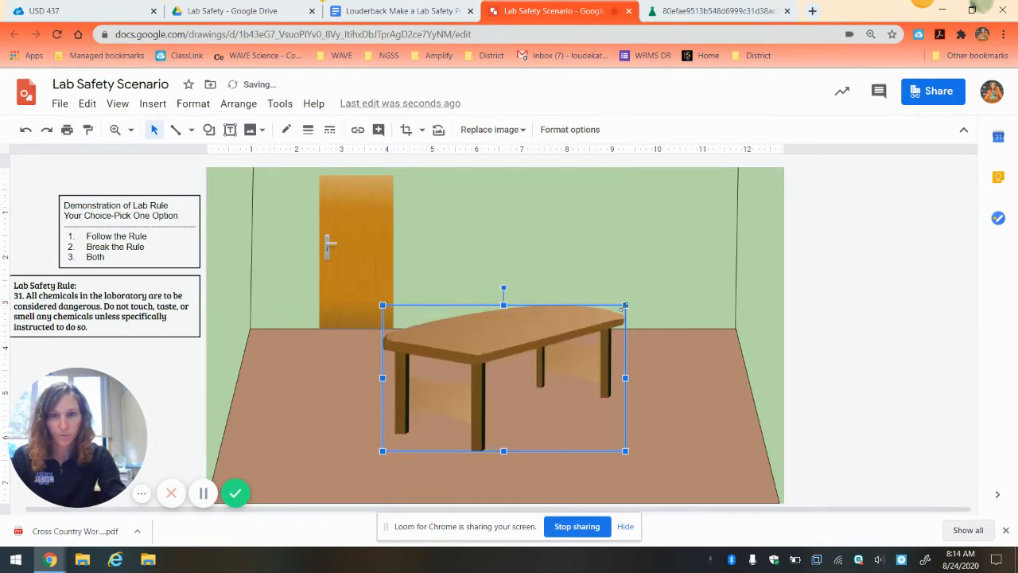
{"action": "mouse_move", "coordinate": [542, 342]}
{"action": "left_mouse_down"}
{"action": "mouse_move", "coordinate": [557, 346]}
{"action": "mouse_move", "coordinate": [547, 353]}
{"action": "left_mouse_up"}
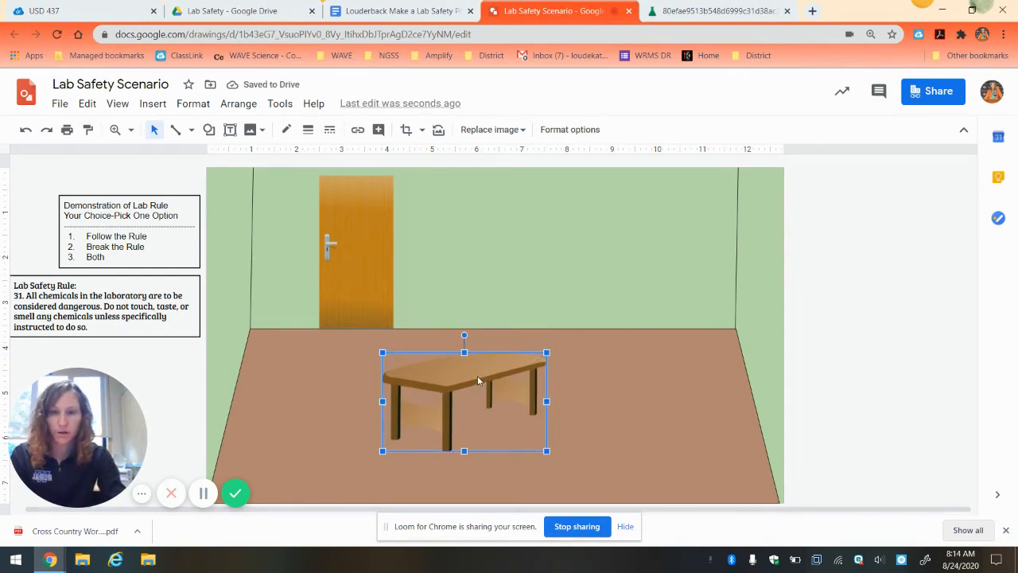
- Make two copies of the table, placing one to the right of the original and the other near the floor's front-right corner
{"action": "right_click", "coordinate": [477, 375]}
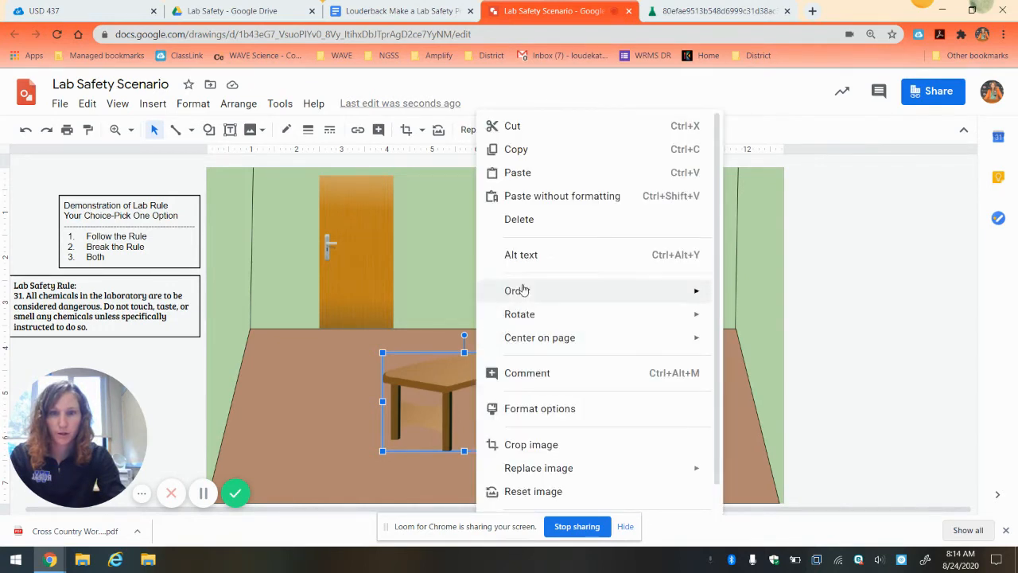
{"action": "left_click", "coordinate": [513, 152]}
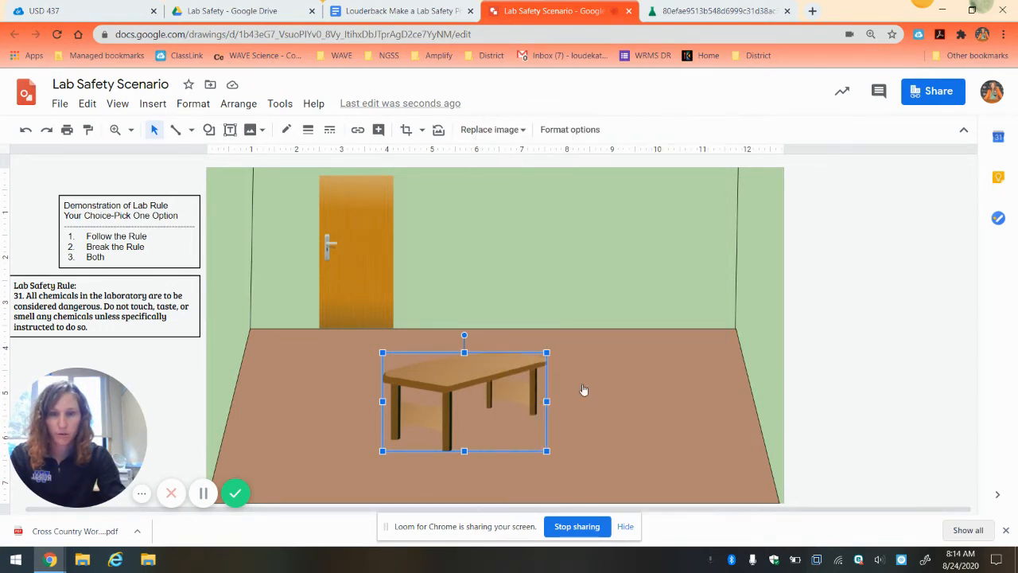
{"action": "right_click", "coordinate": [584, 390]}
{"action": "left_click", "coordinate": [615, 178]}
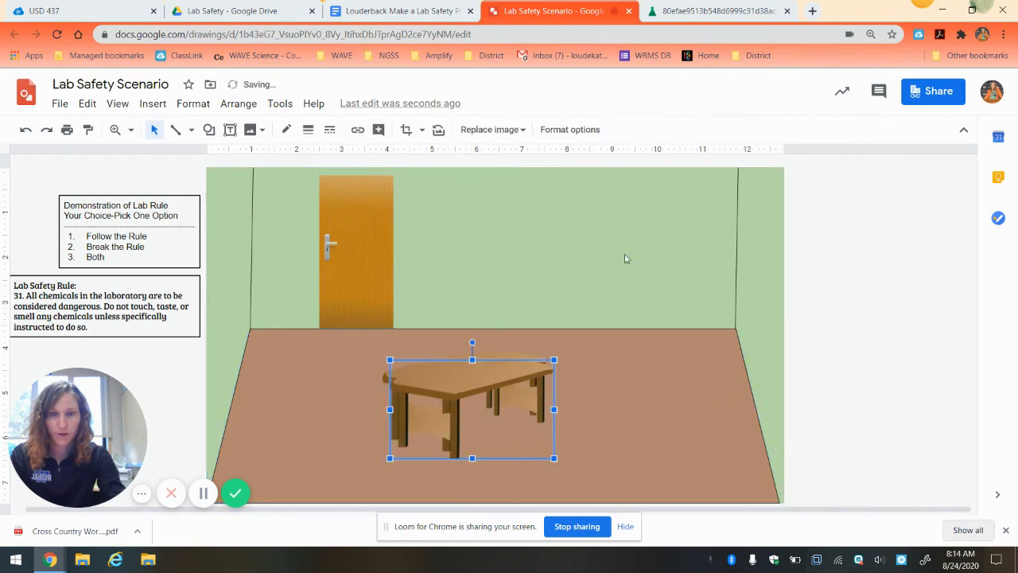
{"action": "left_click_drag", "start_coordinate": [470, 379], "coordinate": [596, 360]}
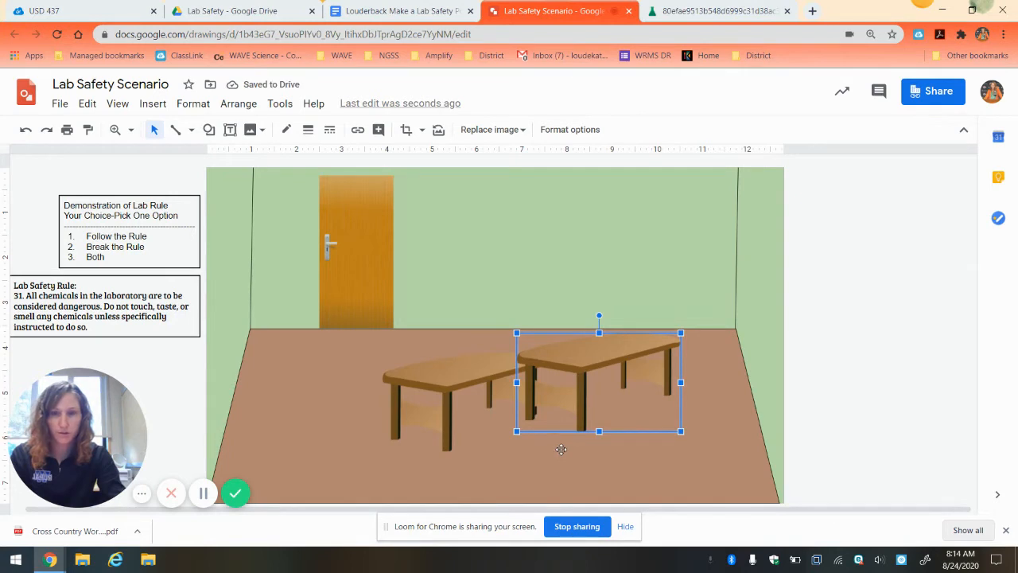
{"action": "key", "text": "ctrl+d"}
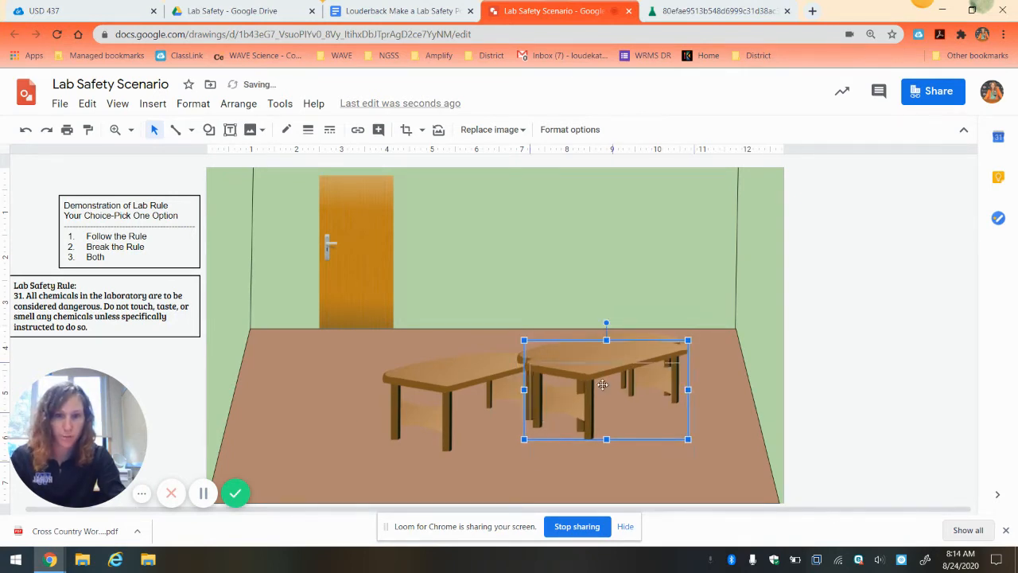
{"action": "left_click_drag", "start_coordinate": [649, 406], "coordinate": [723, 457]}
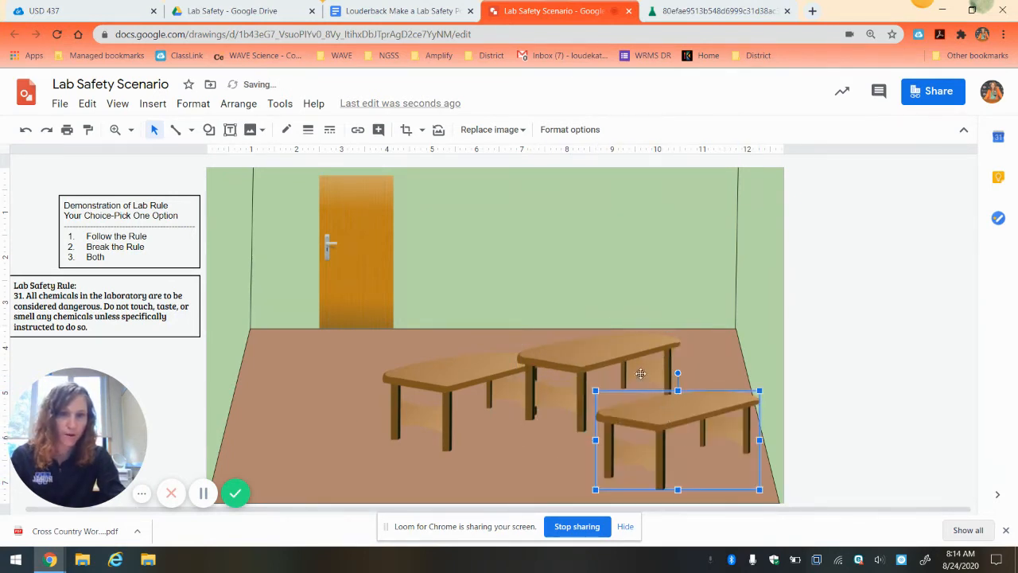
- Move the middle table back towards the right end of the rear wall and shrink it for perspective
{"action": "left_click", "coordinate": [628, 342]}
{"action": "left_click_drag", "start_coordinate": [629, 342], "coordinate": [651, 325]}
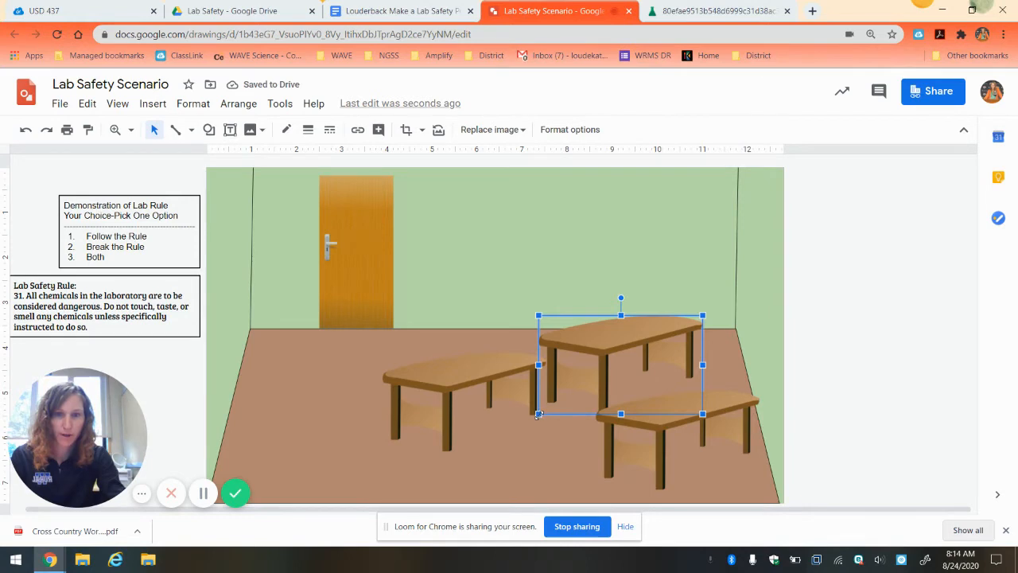
{"action": "left_click_drag", "start_coordinate": [538, 415], "coordinate": [590, 356]}
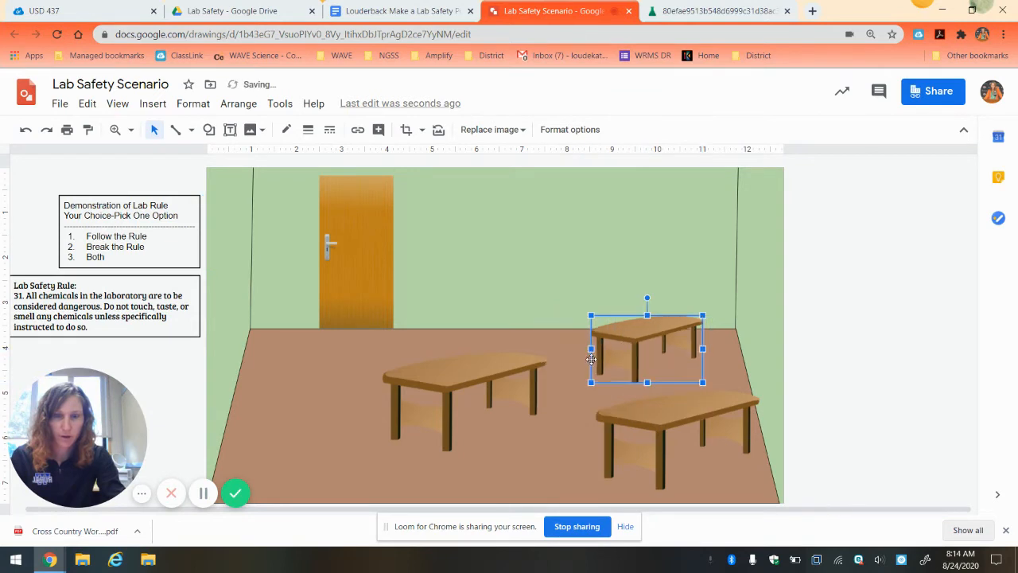
- Shift the left table slightly left and forward, and nudge the front-right table slightly forward
{"action": "left_click", "coordinate": [485, 379]}
{"action": "left_click_drag", "start_coordinate": [485, 378], "coordinate": [456, 388]}
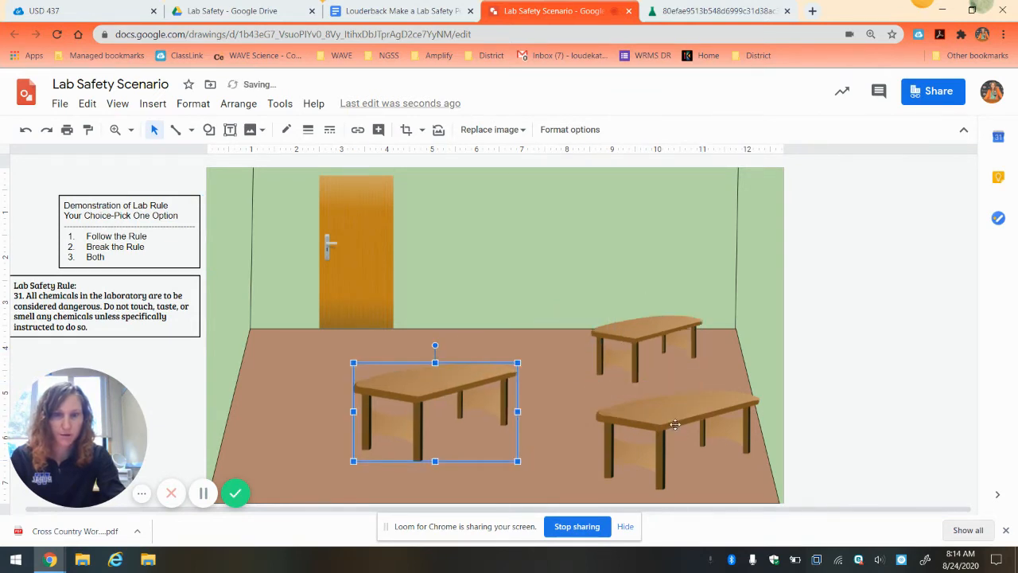
{"action": "left_click", "coordinate": [673, 430]}
{"action": "left_click_drag", "start_coordinate": [674, 430], "coordinate": [674, 434]}
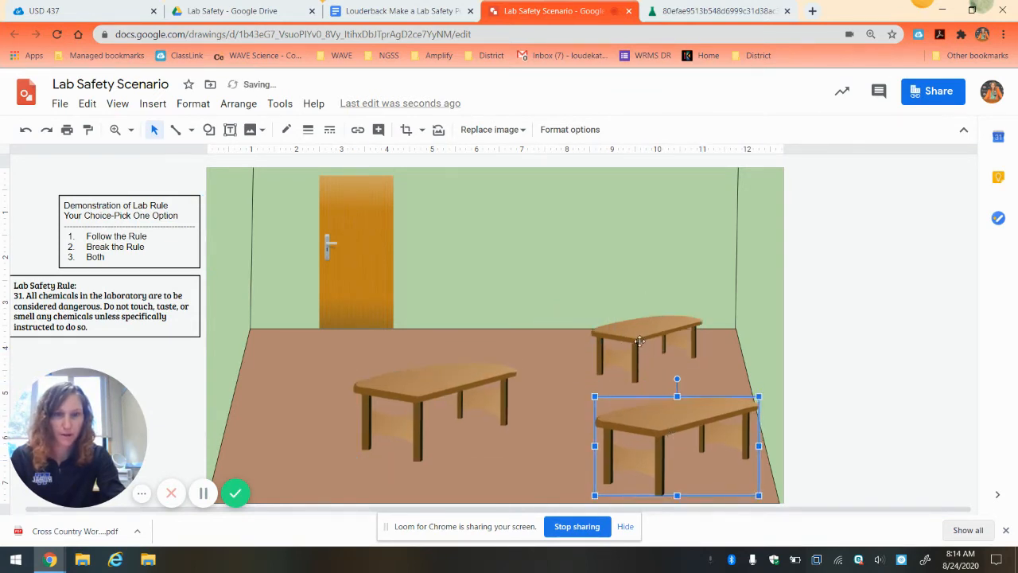
{"action": "left_click", "coordinate": [363, 342]}
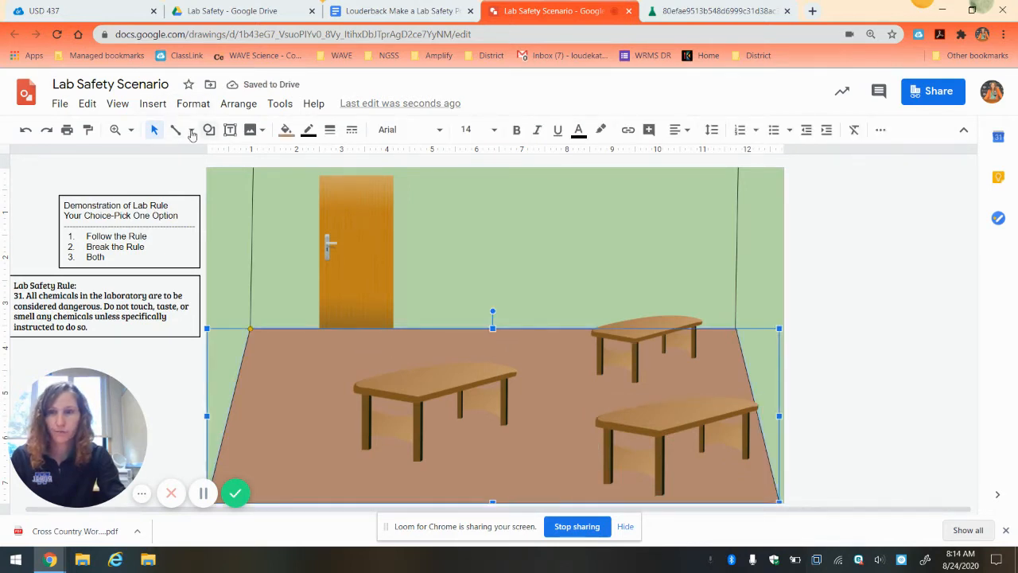
- Search the web for images of "stools png transparent background"
{"action": "left_click", "coordinate": [153, 103]}
{"action": "mouse_move", "coordinate": [164, 135]}
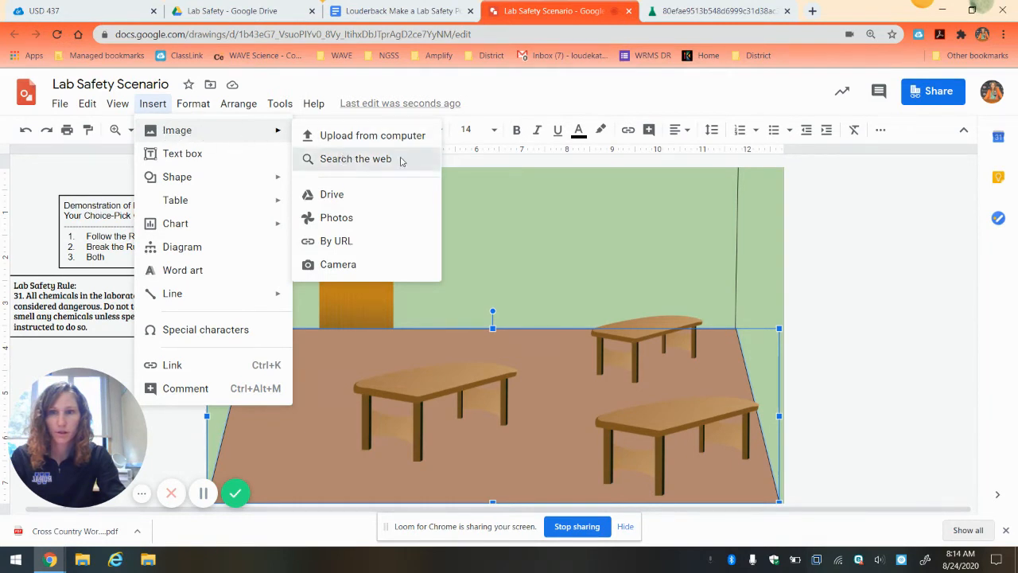
{"action": "left_click", "coordinate": [355, 159]}
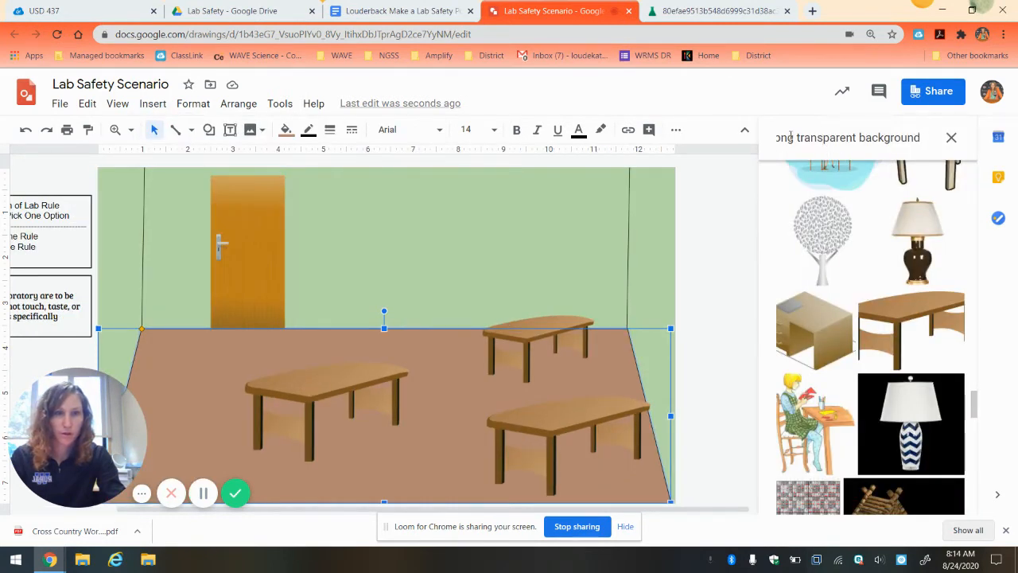
{"action": "left_click_drag", "start_coordinate": [800, 138], "coordinate": [776, 137]}
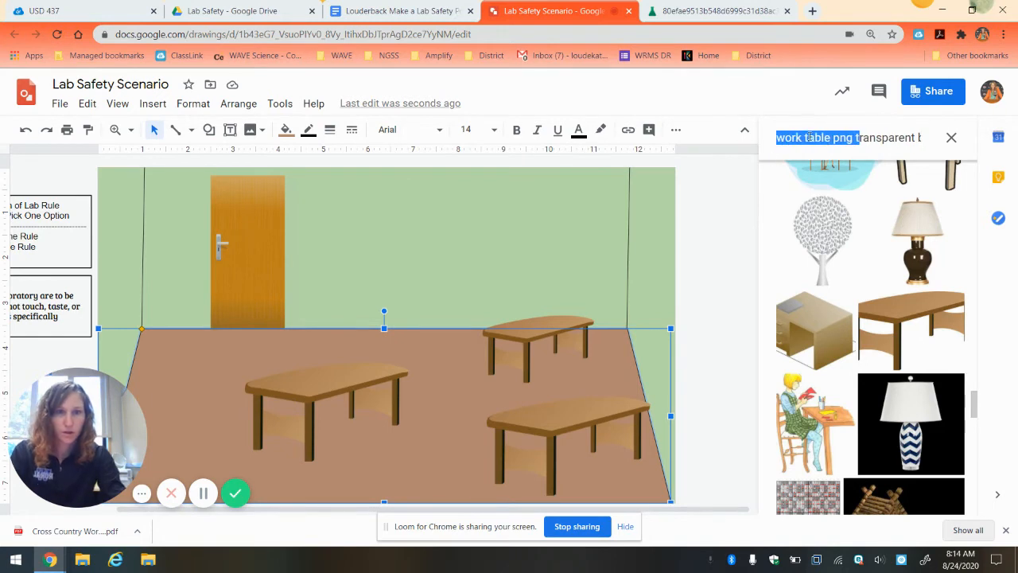
{"action": "left_click", "coordinate": [806, 137]}
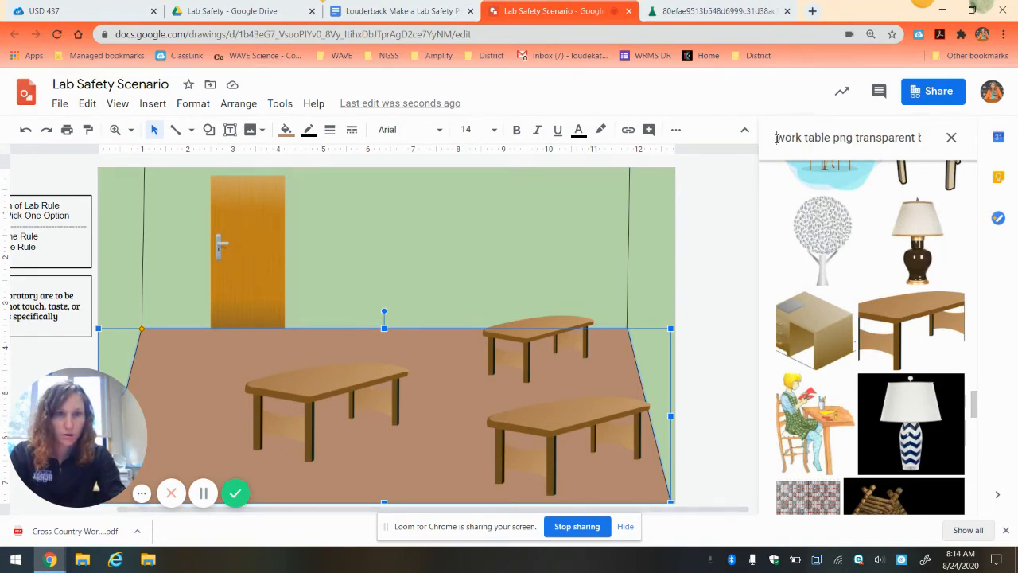
{"action": "left_click_drag", "start_coordinate": [777, 138], "coordinate": [820, 138]}
{"action": "type", "text": "stools"}
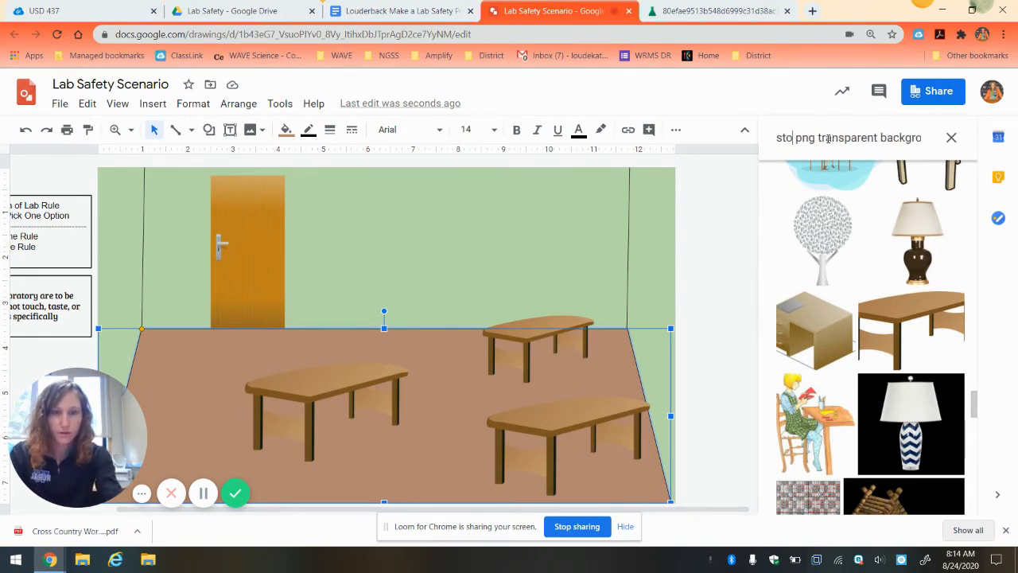
{"action": "key", "text": "Return"}
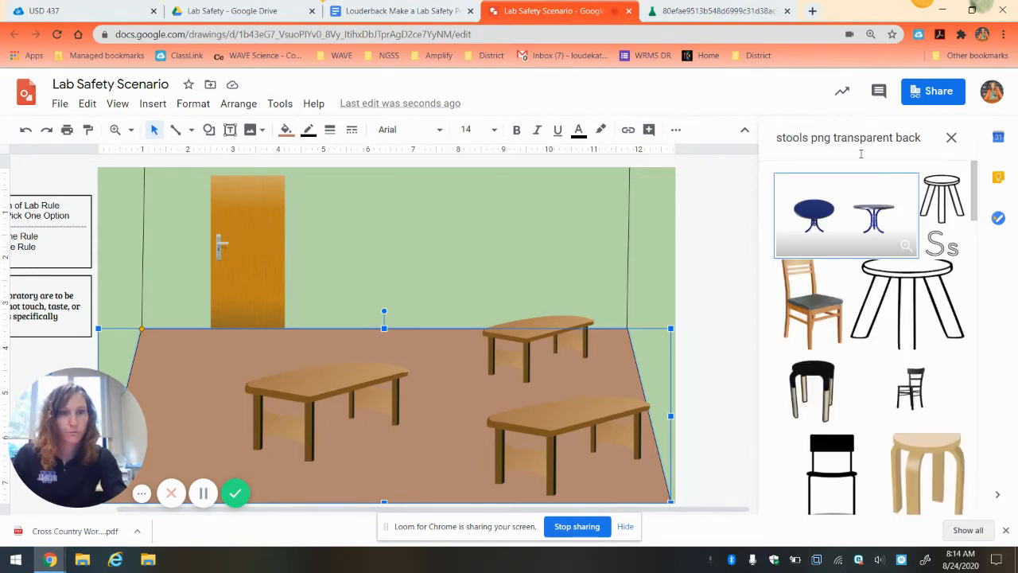
- Insert the stool image with a black seat and light-coloured lower legs from the search results
{"action": "scroll", "coordinate": [827, 334], "scroll_direction": "down", "scroll_amount": 1}
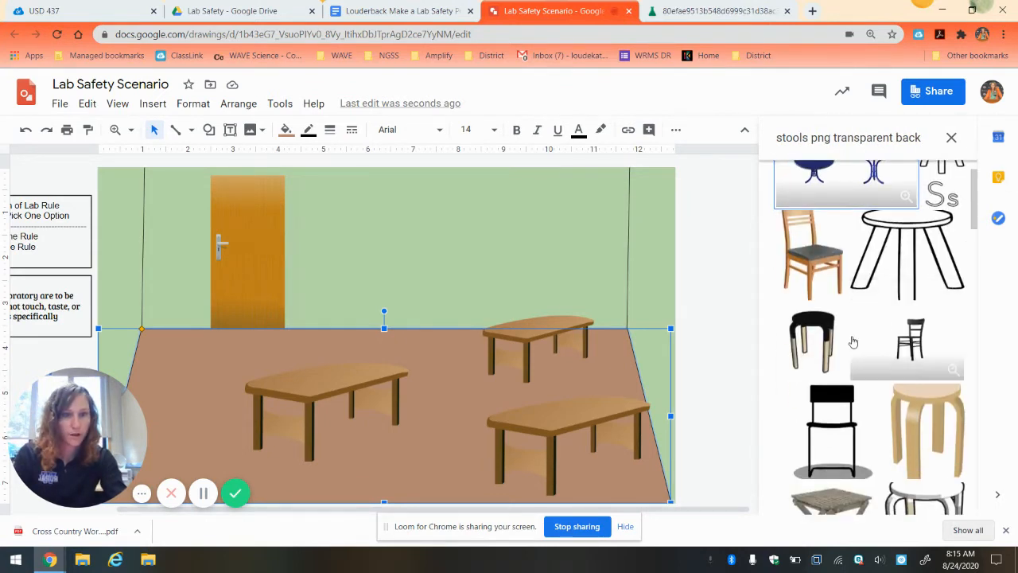
{"action": "left_click", "coordinate": [826, 330]}
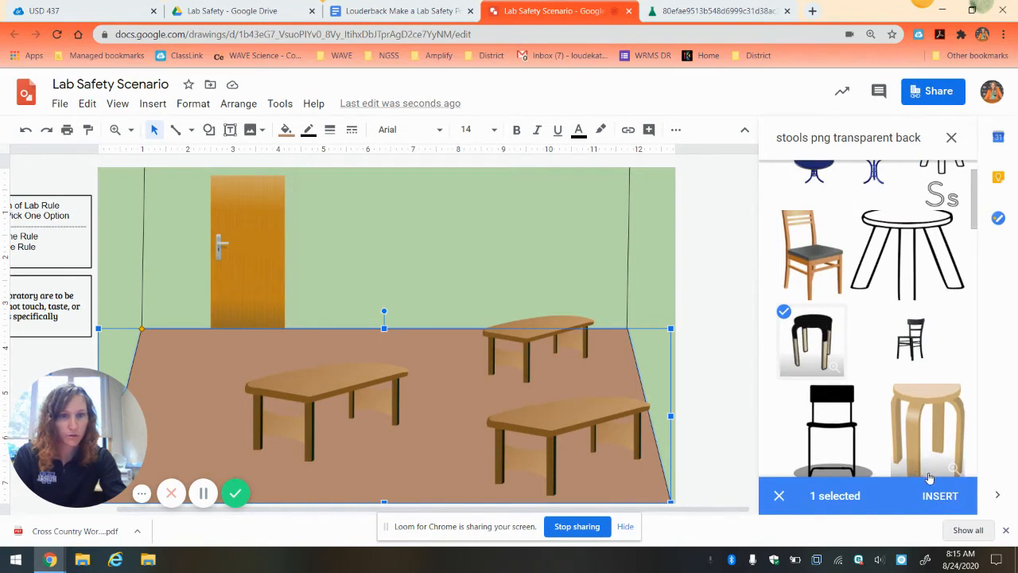
{"action": "left_click", "coordinate": [940, 492]}
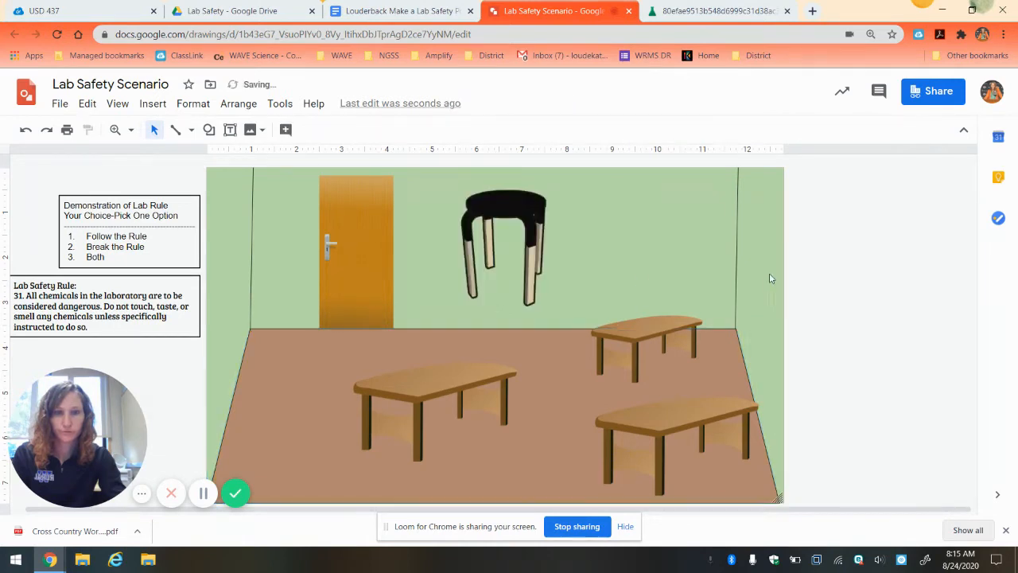
- Place the stool, greatly reduced in size, in front of the left table and put a copy of it at the table's far side
{"action": "left_click_drag", "start_coordinate": [519, 223], "coordinate": [509, 359]}
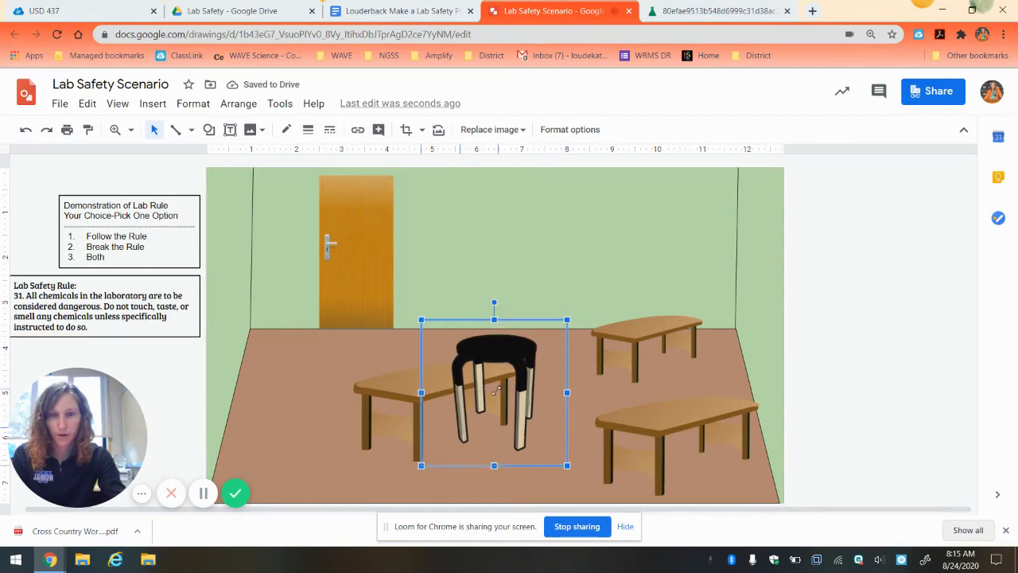
{"action": "left_click_drag", "start_coordinate": [479, 407], "coordinate": [477, 409]}
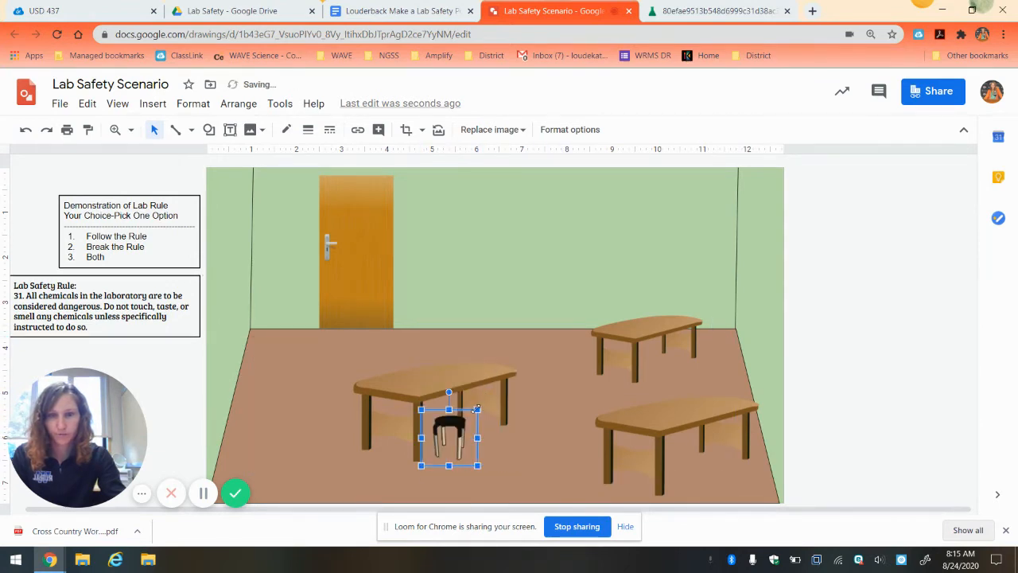
{"action": "left_click_drag", "start_coordinate": [466, 416], "coordinate": [432, 348]}
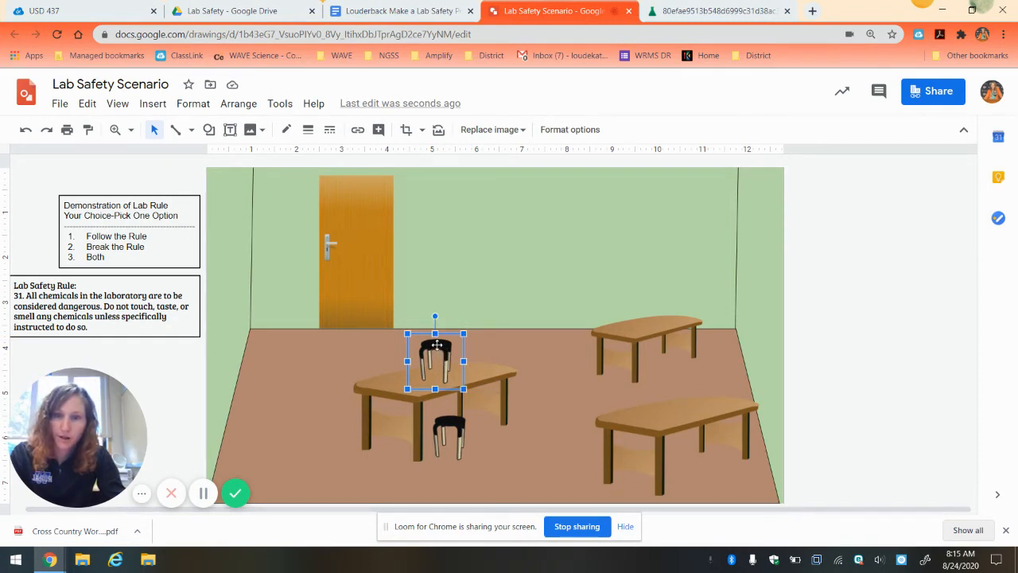
- Nudge the stool at the left table's far side slightly farther back and send it backward three layers
{"action": "left_click_drag", "start_coordinate": [436, 347], "coordinate": [438, 344]}
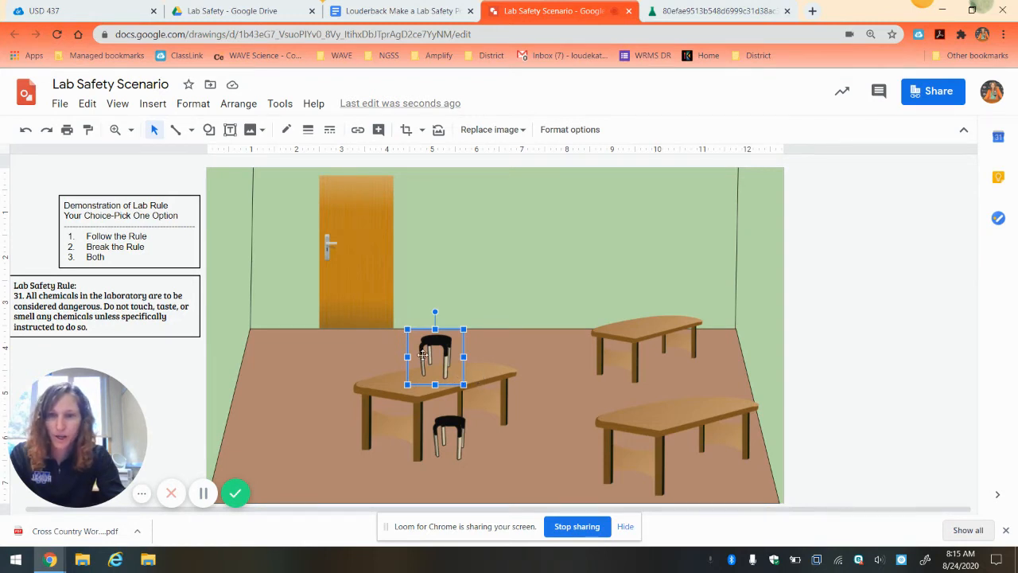
{"action": "right_click", "coordinate": [438, 354]}
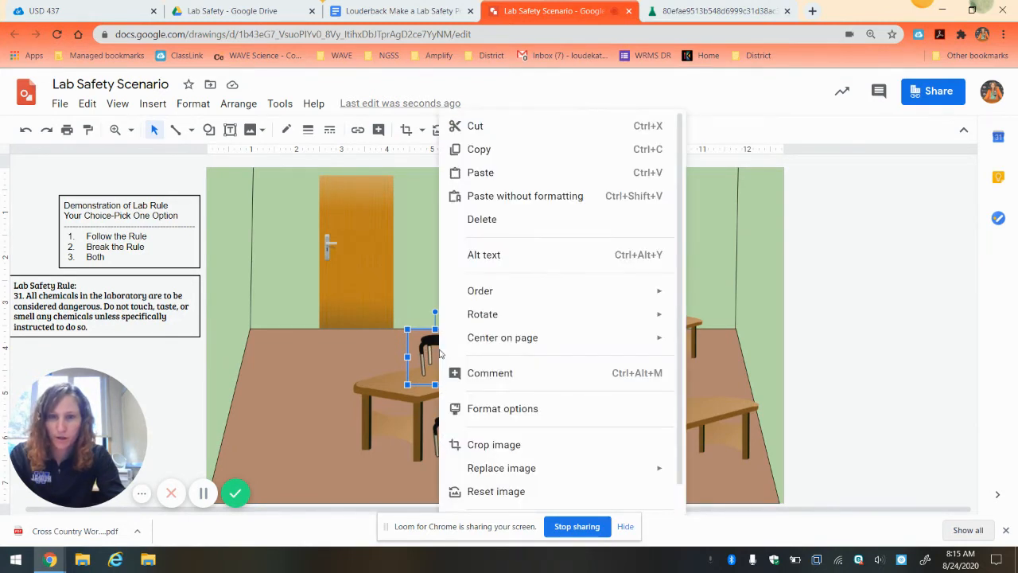
{"action": "mouse_move", "coordinate": [490, 295]}
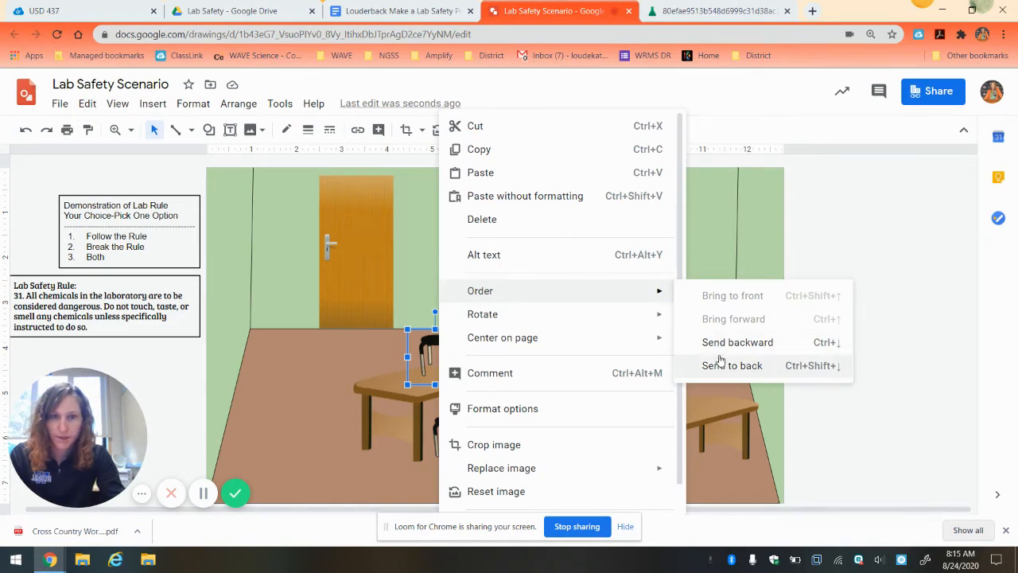
{"action": "left_click", "coordinate": [719, 350]}
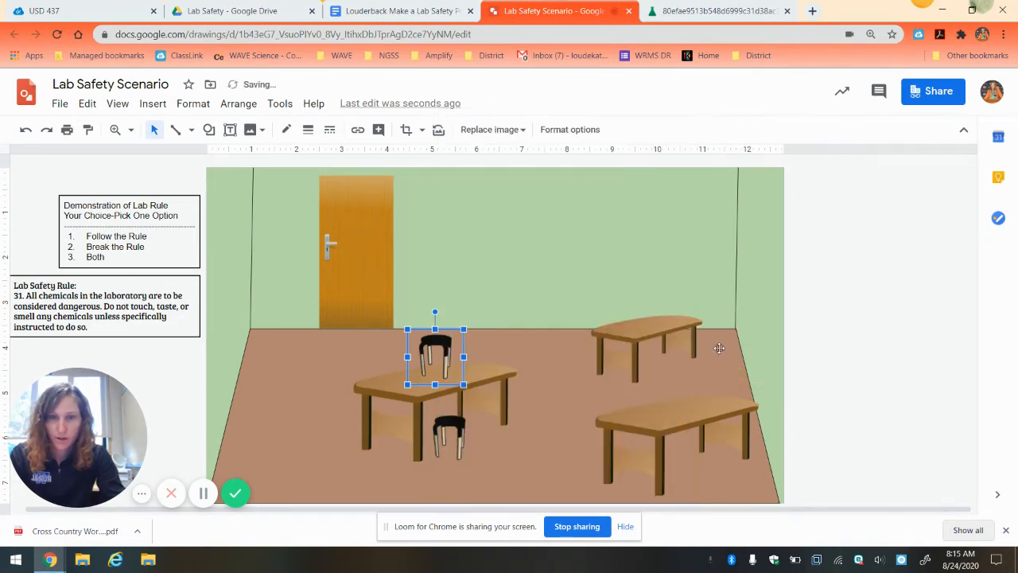
{"action": "right_click", "coordinate": [421, 350]}
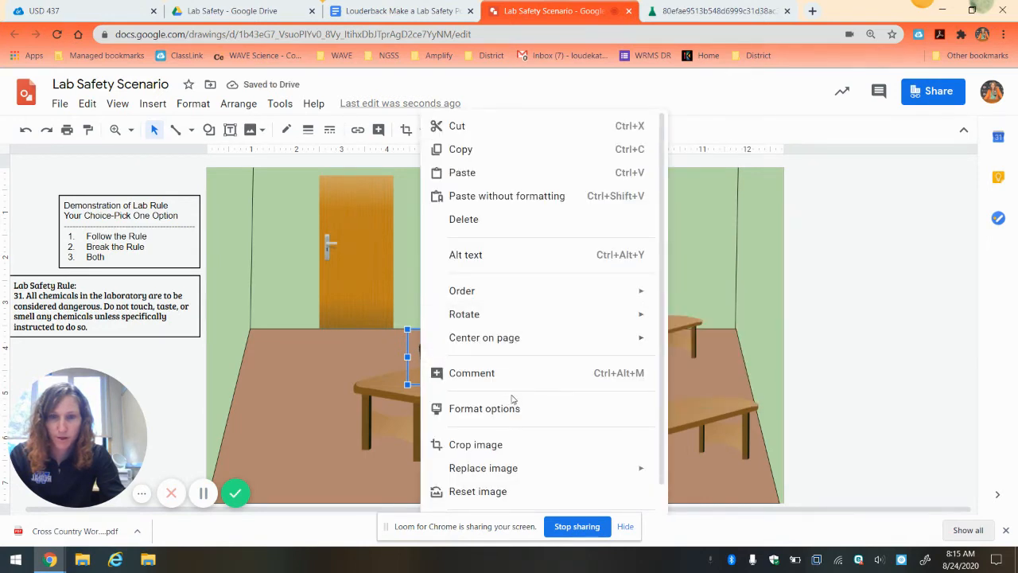
{"action": "mouse_move", "coordinate": [531, 291]}
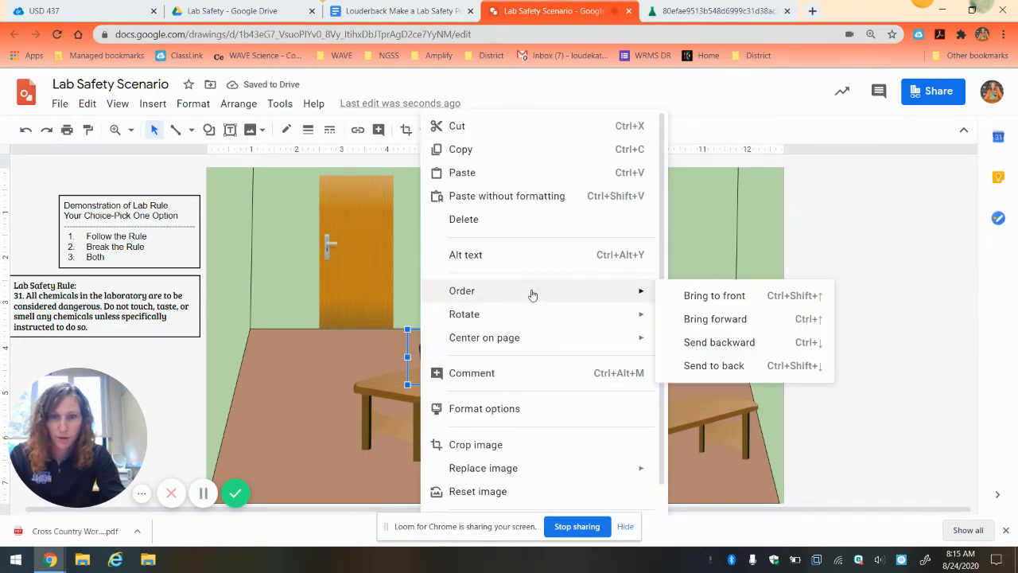
{"action": "left_click", "coordinate": [719, 342]}
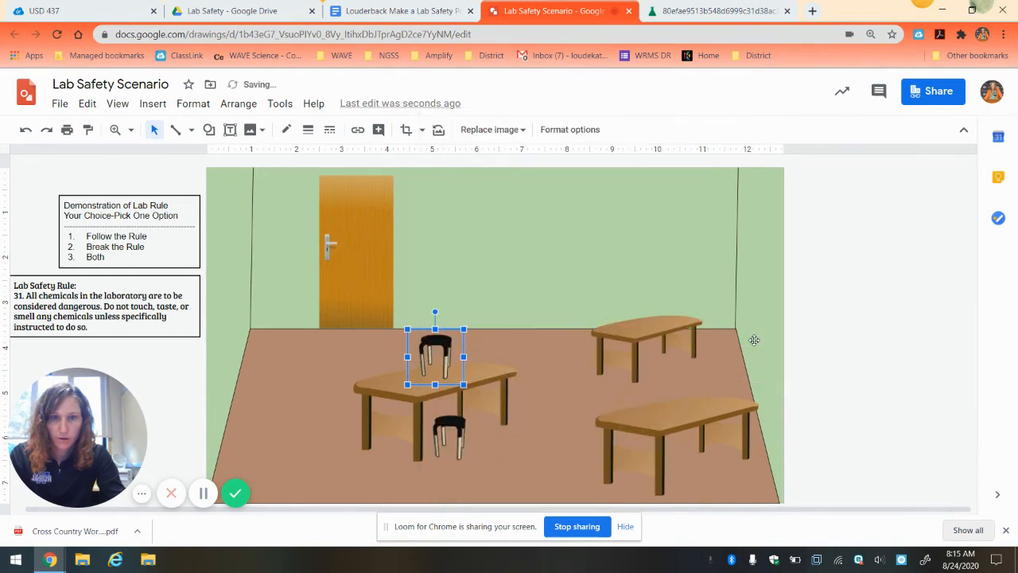
{"action": "right_click", "coordinate": [438, 346]}
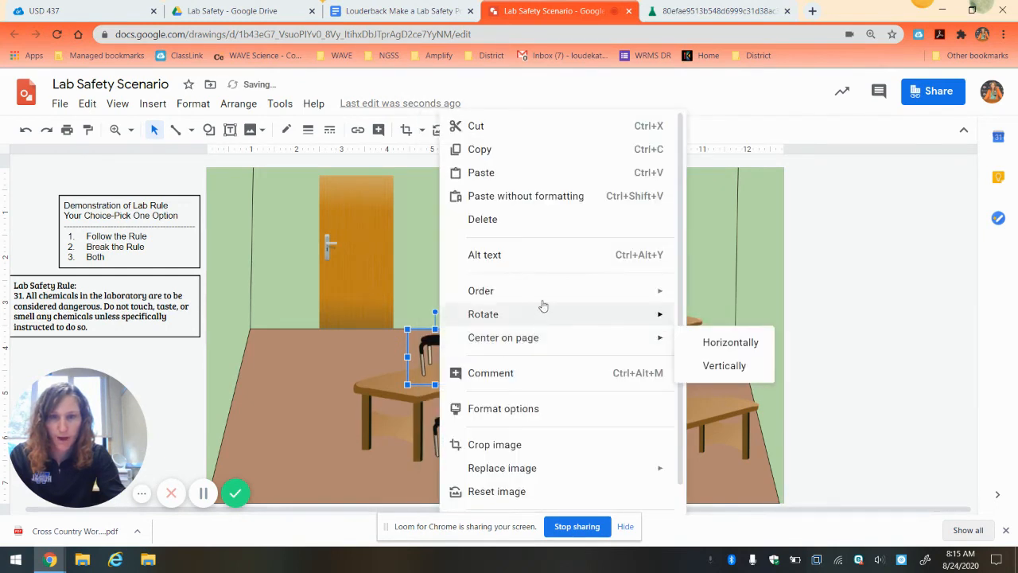
{"action": "mouse_move", "coordinate": [568, 291]}
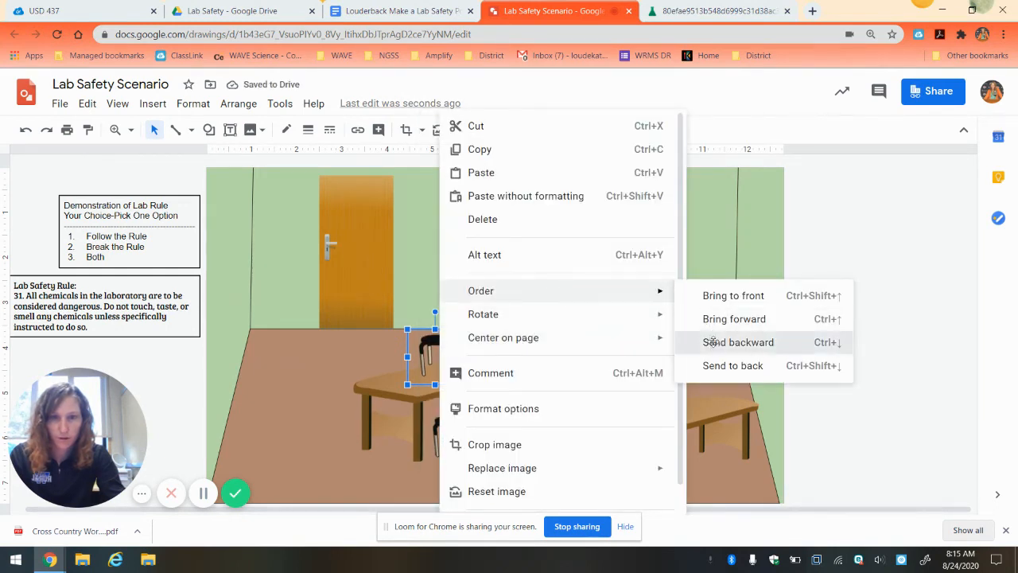
{"action": "left_click", "coordinate": [711, 341]}
- Try sending the far-side stool to the very back of the drawing, and undo that reordering
{"action": "right_click", "coordinate": [443, 356]}
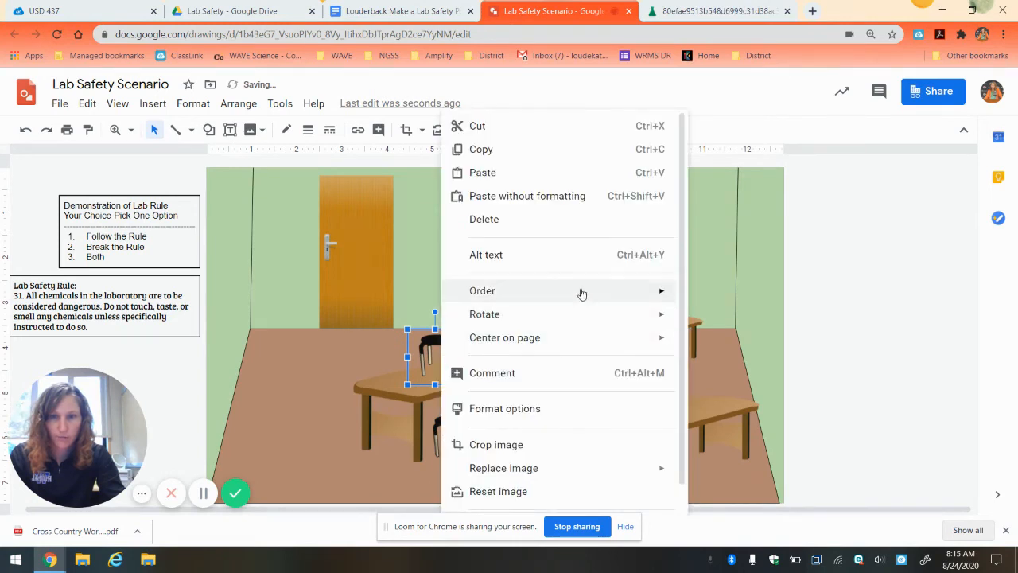
{"action": "mouse_move", "coordinate": [658, 296]}
{"action": "left_click", "coordinate": [721, 365]}
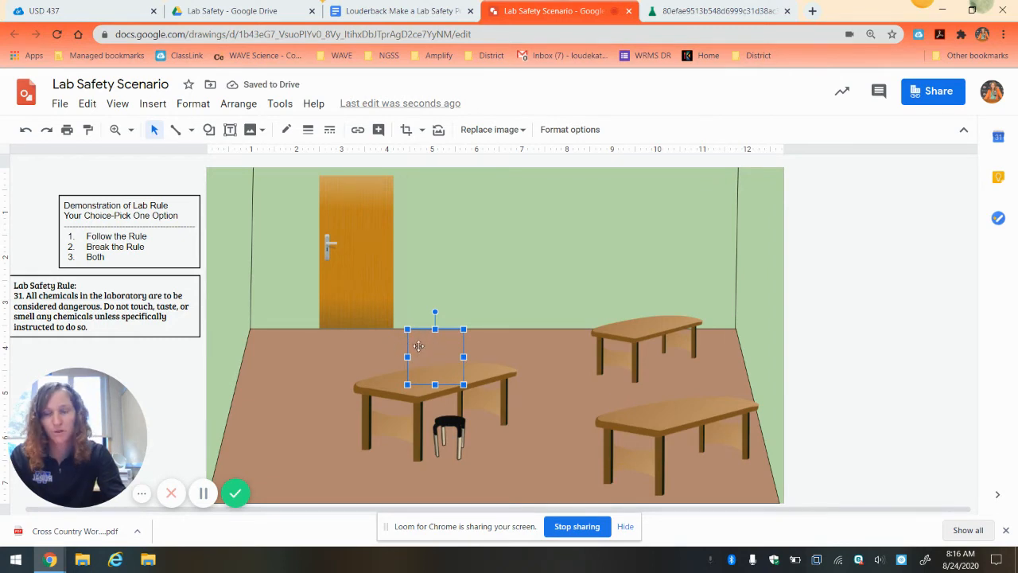
{"action": "left_click", "coordinate": [25, 129]}
- Send the far-side stool one more layer backward, behind the left table, and shift it slightly to the right
{"action": "right_click", "coordinate": [451, 344]}
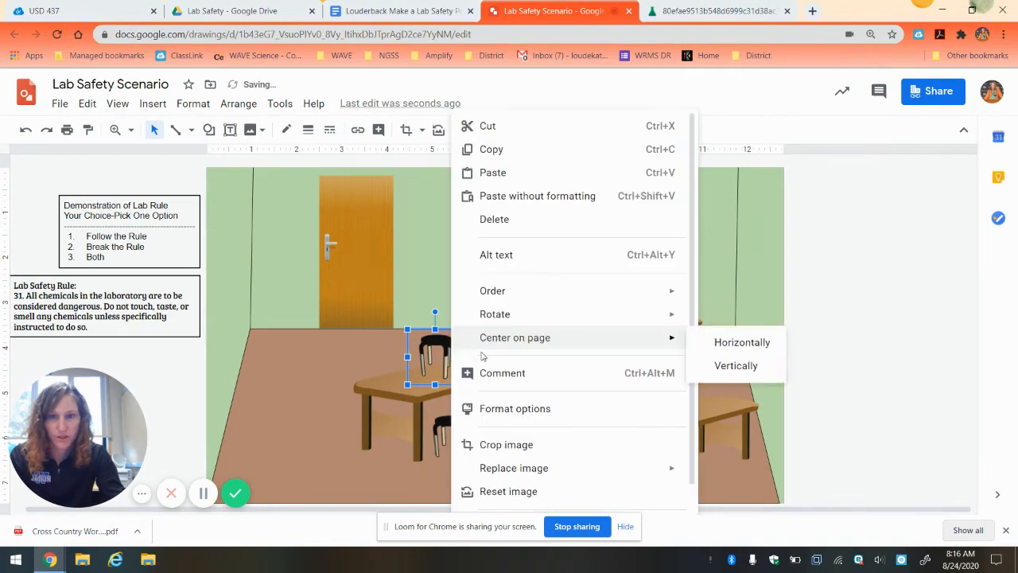
{"action": "mouse_move", "coordinate": [553, 295]}
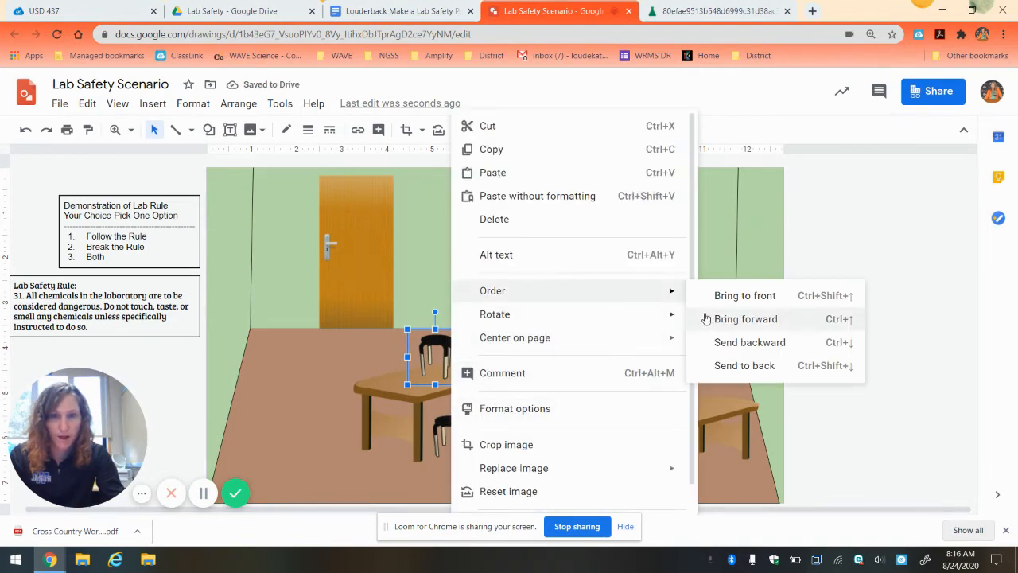
{"action": "left_click", "coordinate": [720, 340]}
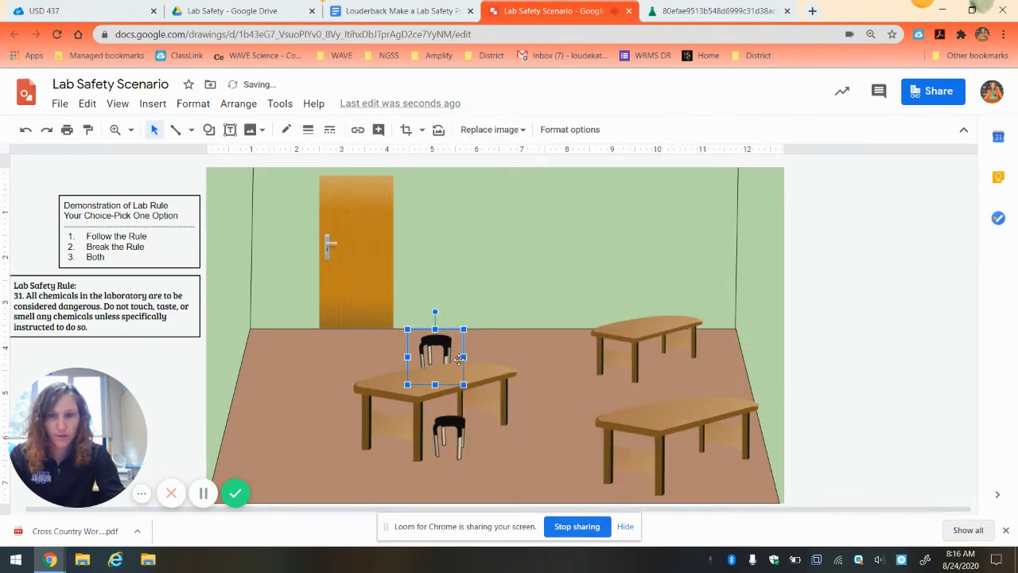
{"action": "left_click_drag", "start_coordinate": [446, 355], "coordinate": [450, 359]}
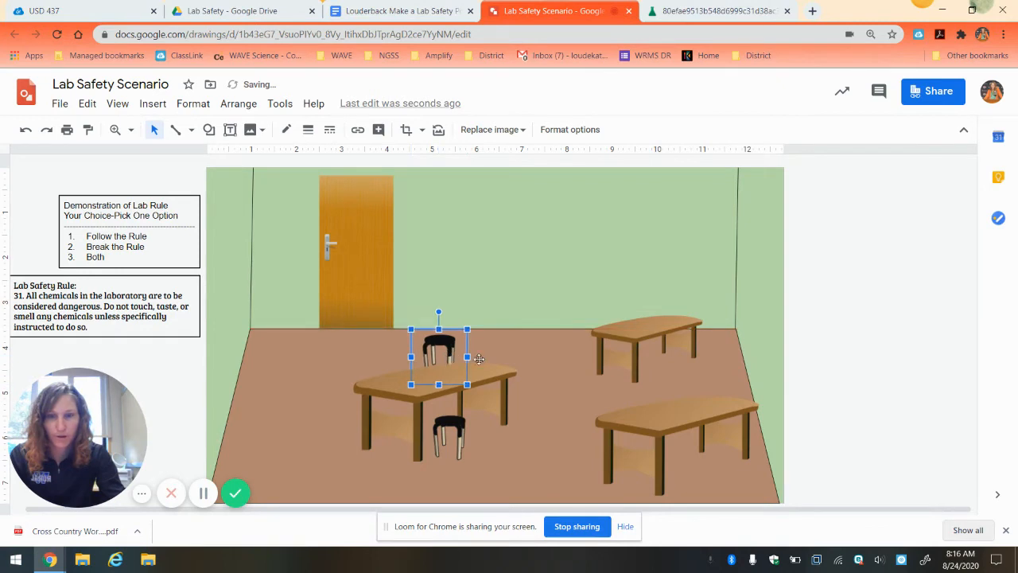
{"action": "left_click", "coordinate": [570, 374]}
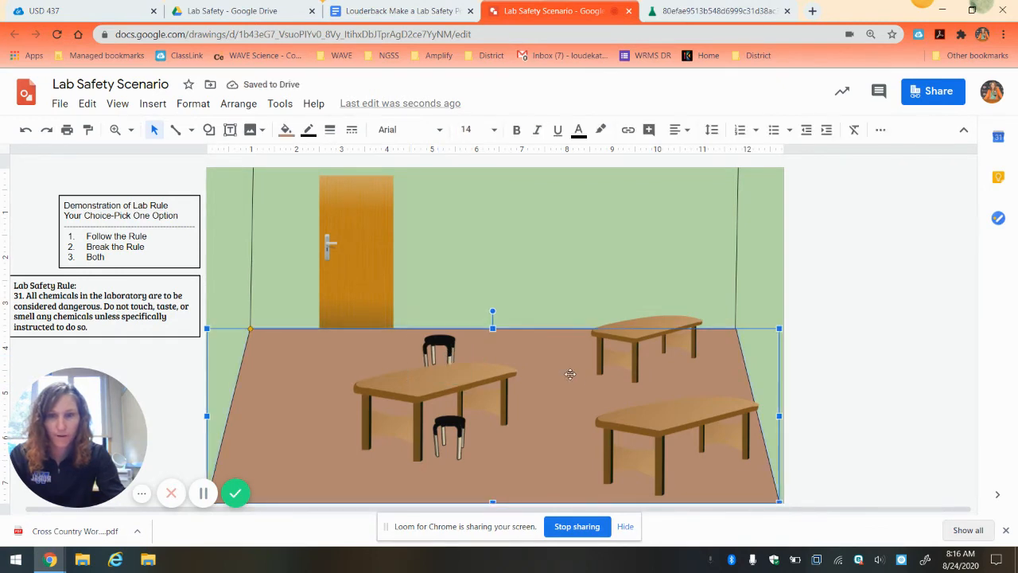
- Duplicate the front stool for both right-hand tables, placing one in front of each and making the rear table's stool slightly smaller
{"action": "left_click", "coordinate": [461, 433]}
{"action": "key", "text": "ctrl+c"}
{"action": "key", "text": "ctrl+v"}
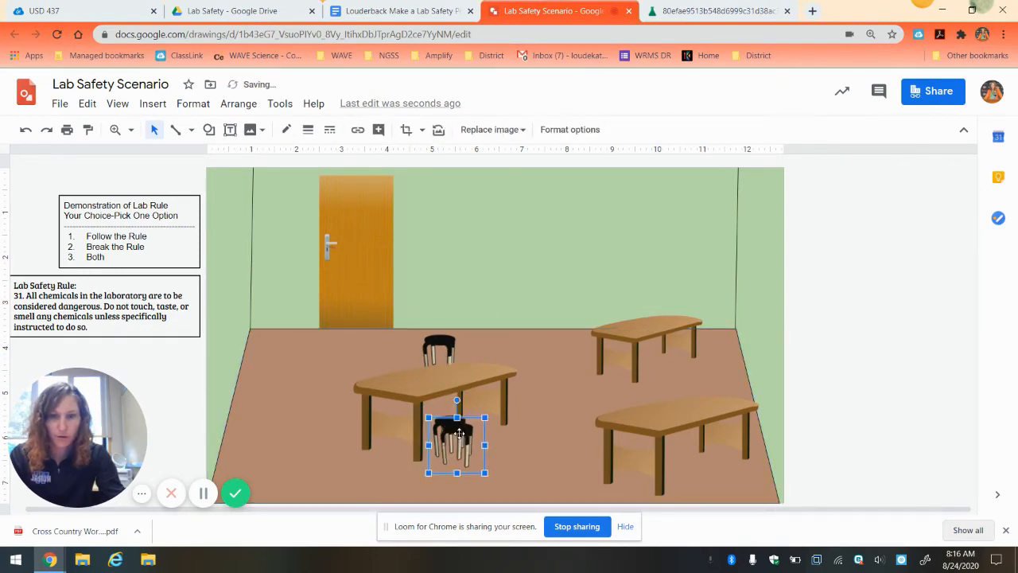
{"action": "left_click_drag", "start_coordinate": [461, 434], "coordinate": [657, 370]}
{"action": "right_click", "coordinate": [657, 370]}
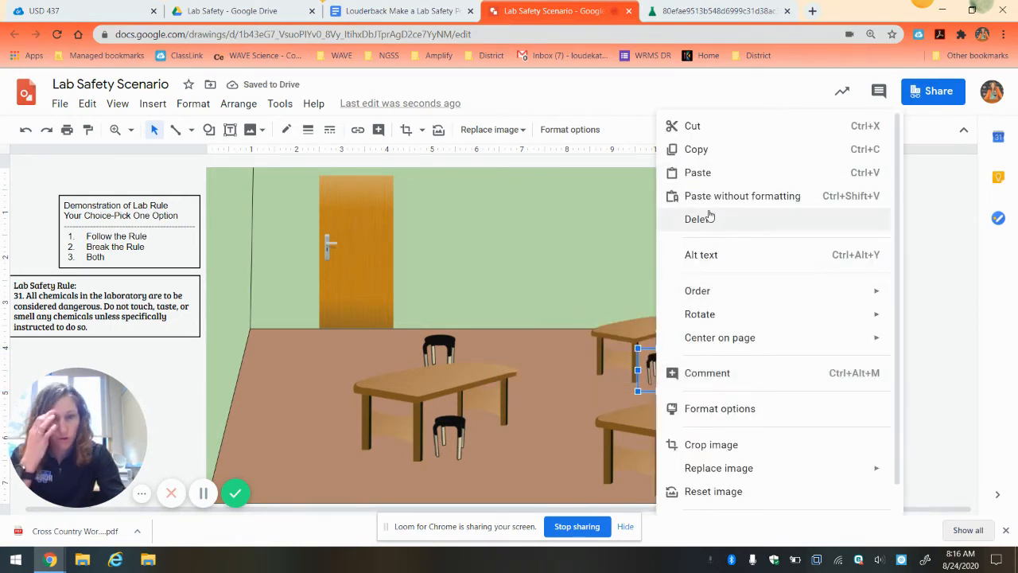
{"action": "mouse_move", "coordinate": [727, 294]}
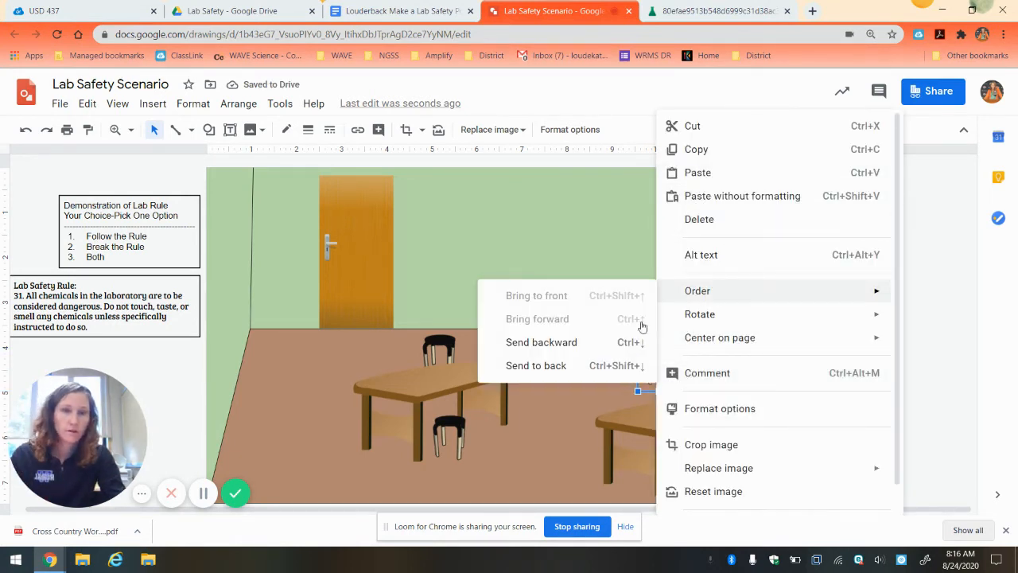
{"action": "left_click", "coordinate": [528, 427]}
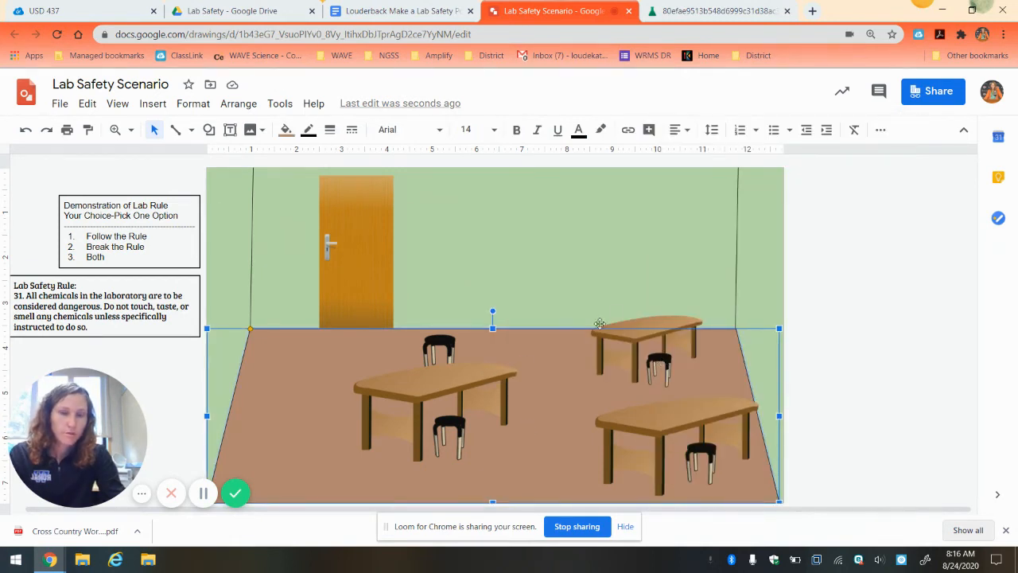
{"action": "left_click", "coordinate": [438, 342]}
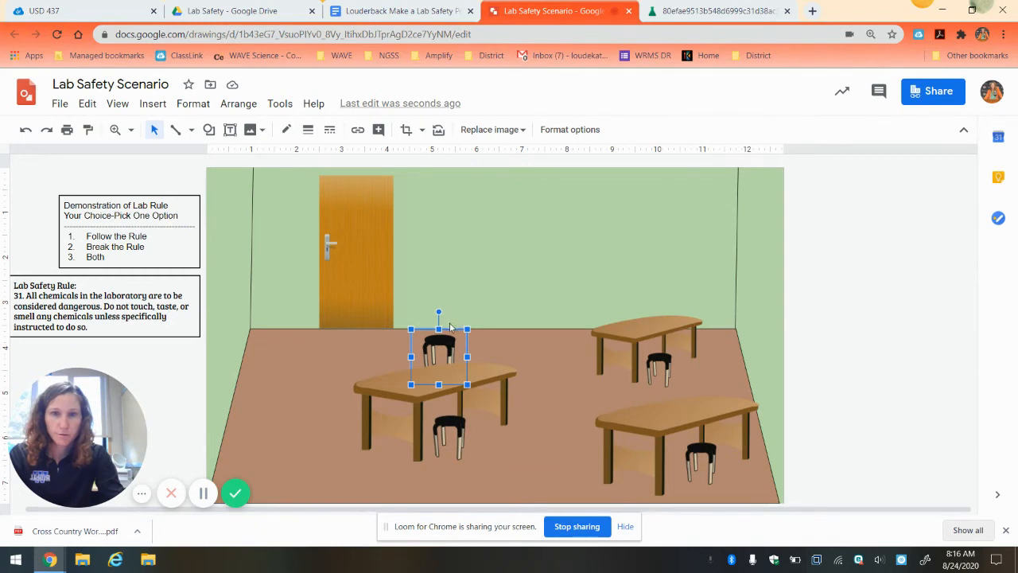
{"action": "left_click", "coordinate": [303, 364]}
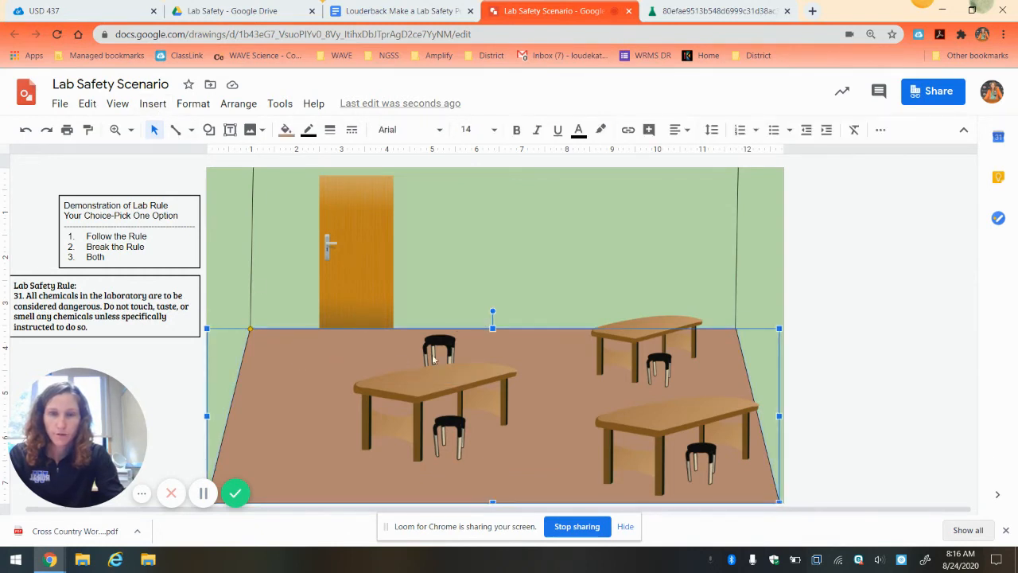
{"action": "left_click", "coordinate": [859, 391]}
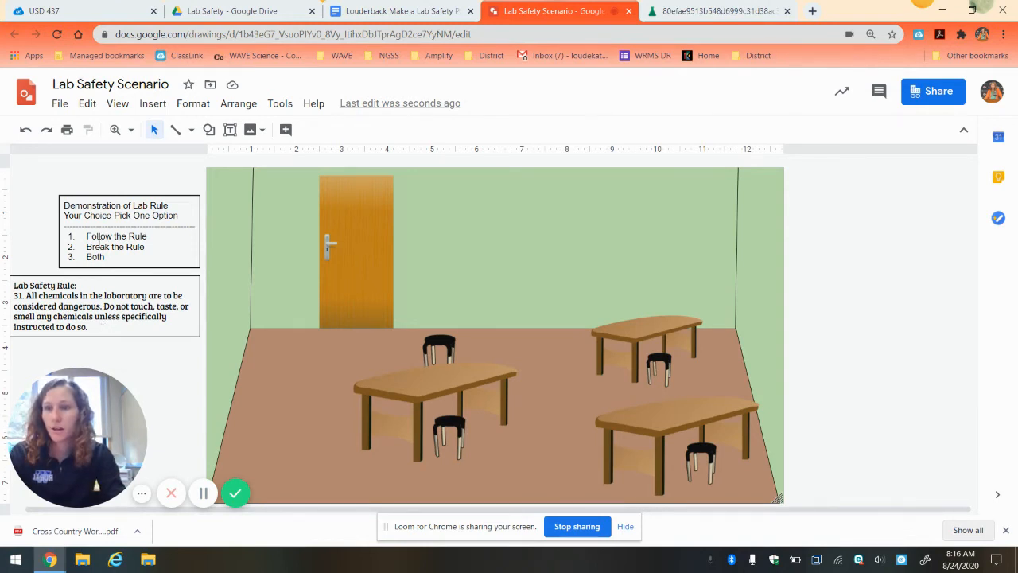
- Search the web for images of "lab chemicals transparent background" and look through the results
{"action": "left_click", "coordinate": [154, 103]}
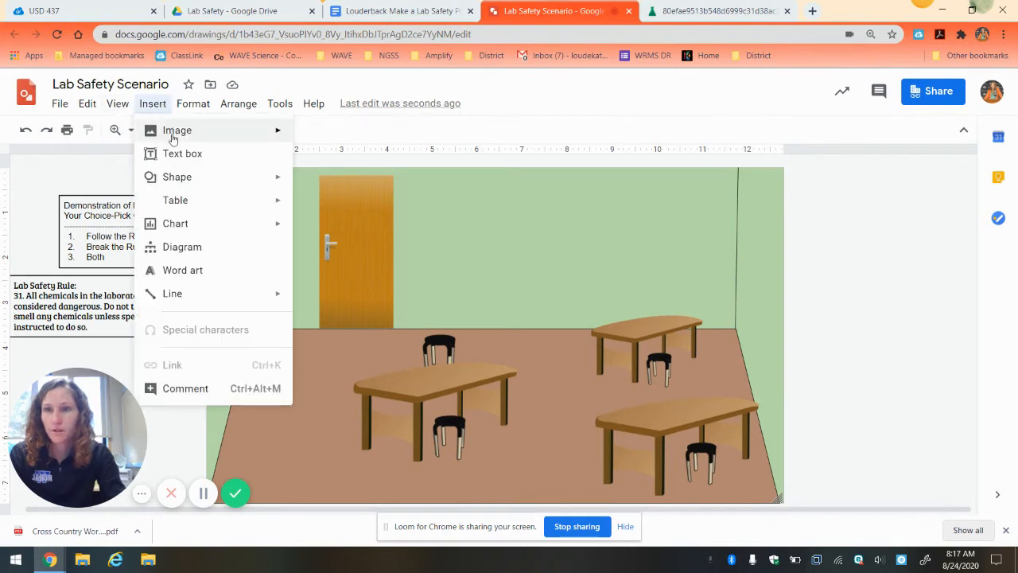
{"action": "mouse_move", "coordinate": [184, 133]}
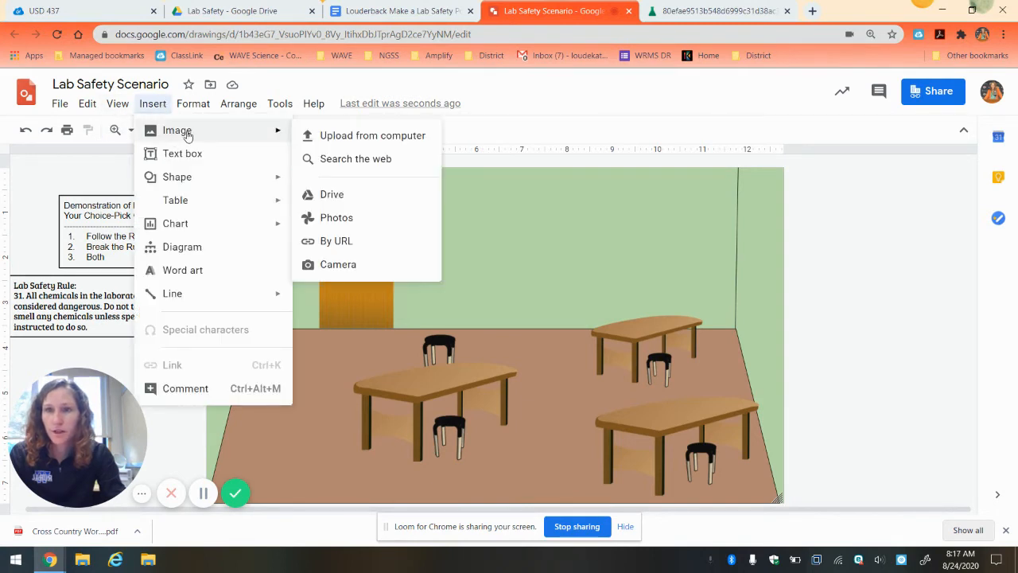
{"action": "left_click", "coordinate": [354, 159]}
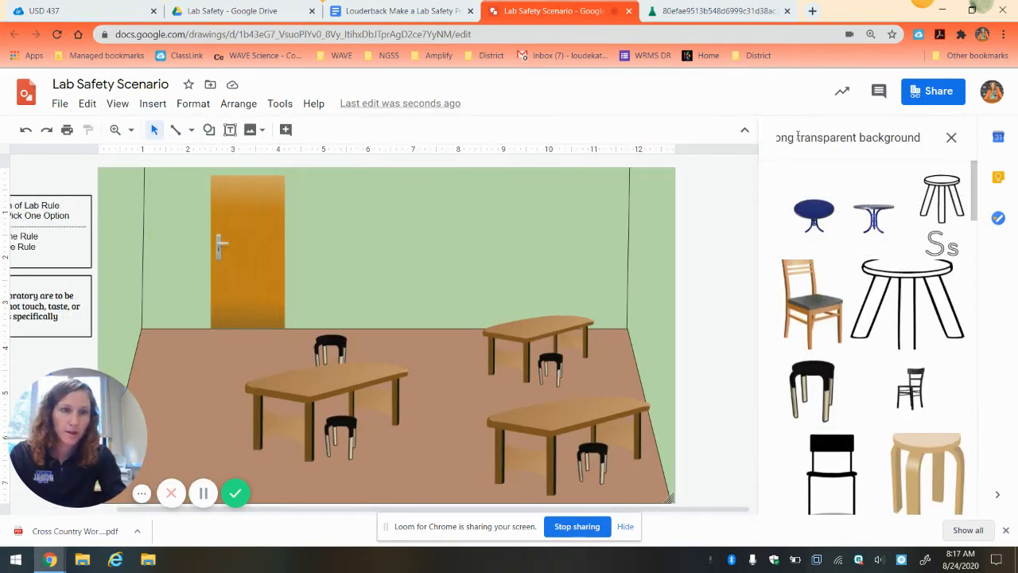
{"action": "left_click_drag", "start_coordinate": [798, 137], "coordinate": [748, 145]}
{"action": "type", "text": "lab chemical"}
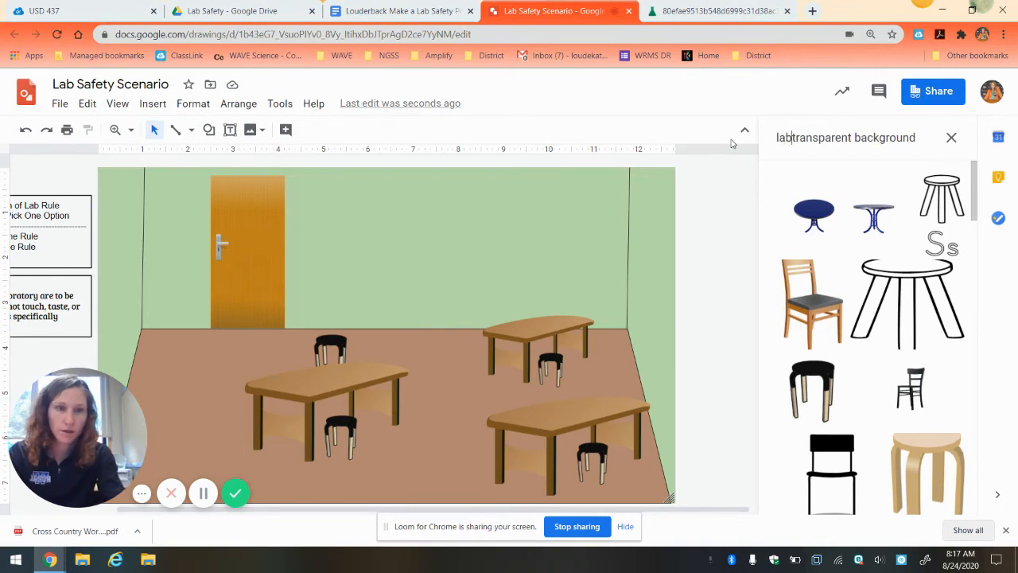
{"action": "type", "text": "s"}
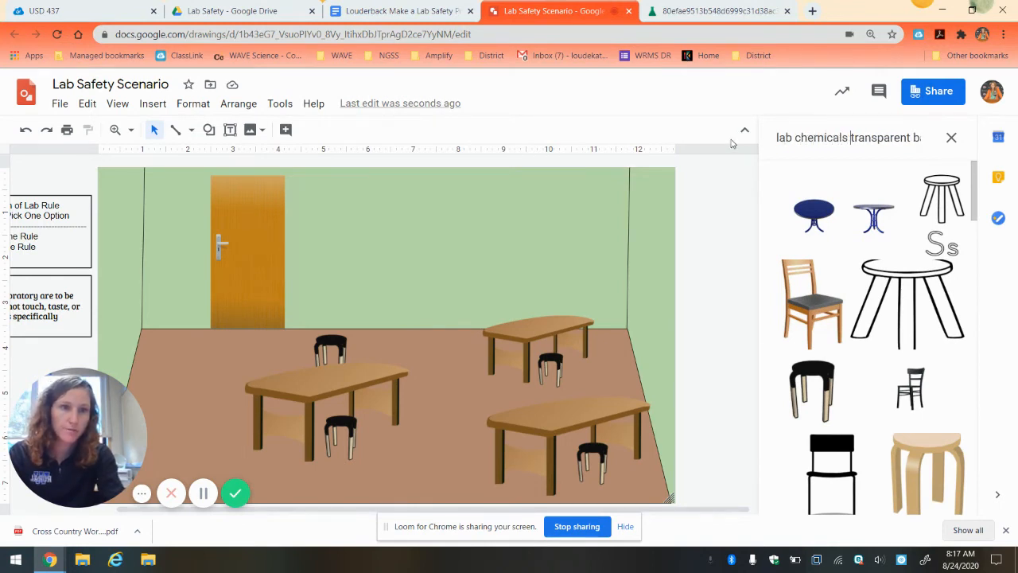
{"action": "key", "text": "Return"}
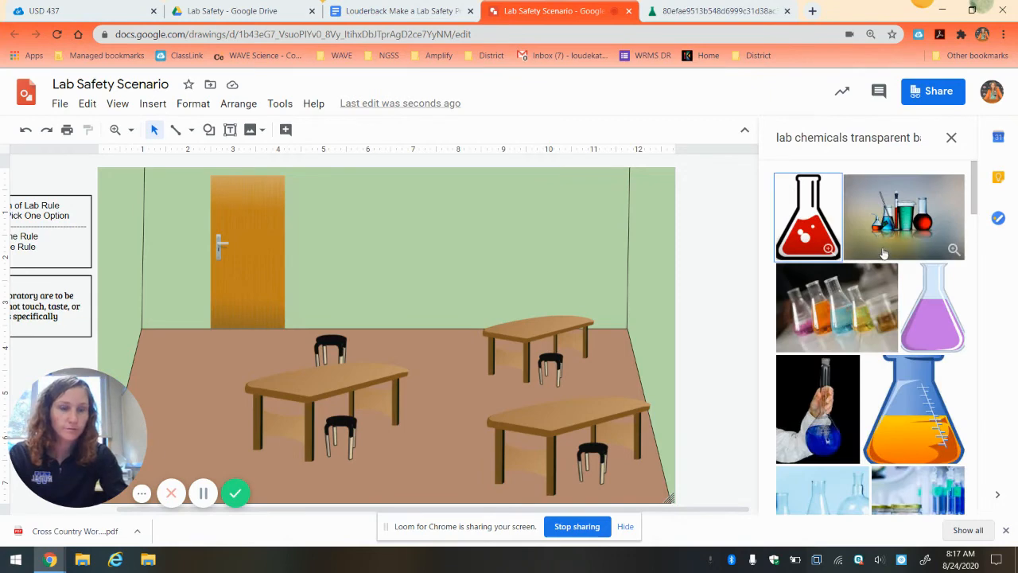
{"action": "scroll", "coordinate": [901, 289], "scroll_direction": "down", "scroll_amount": 5}
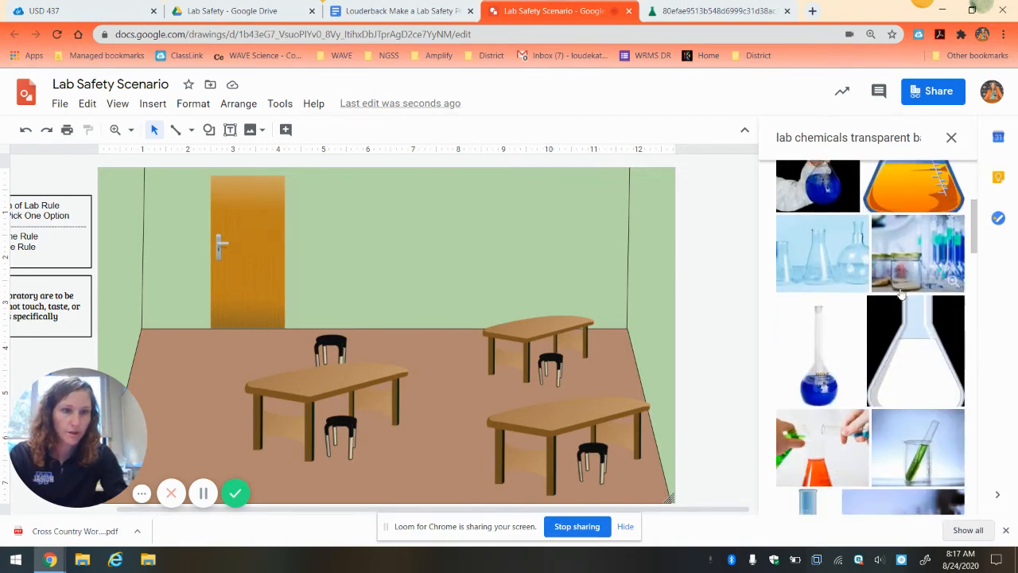
{"action": "scroll", "coordinate": [901, 294], "scroll_direction": "up", "scroll_amount": 5}
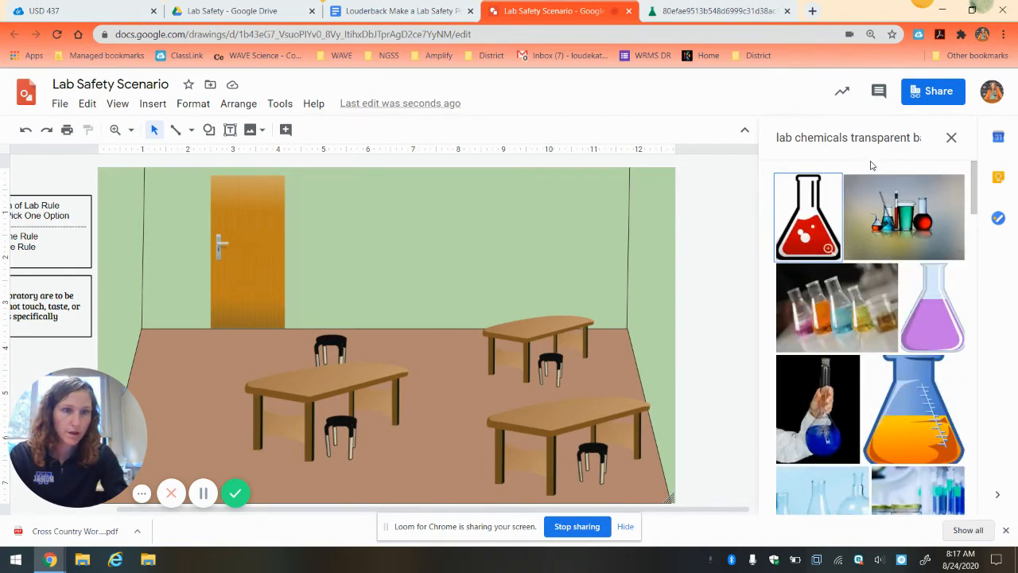
- Shorten the image search to "lab chemicals" and browse the results for suitable chemical containers
{"action": "left_click_drag", "start_coordinate": [852, 137], "coordinate": [941, 157]}
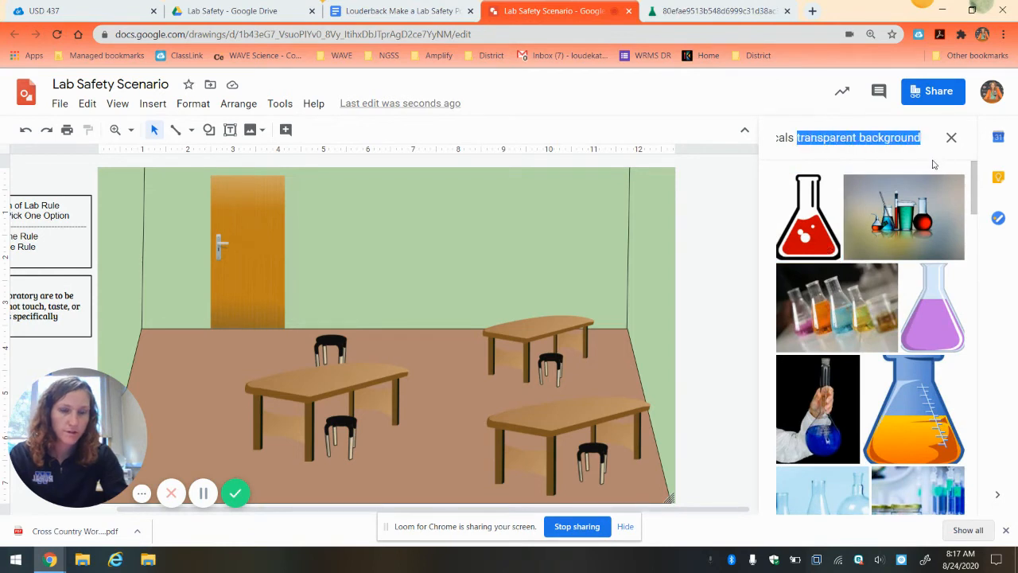
{"action": "key", "text": "BackSpace"}
{"action": "key", "text": "Return"}
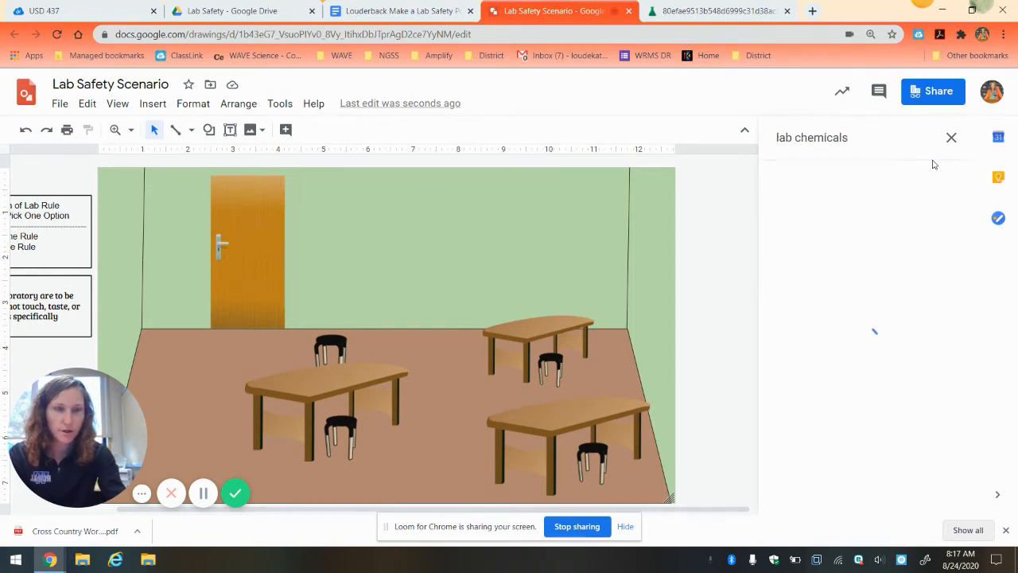
{"action": "scroll", "coordinate": [899, 266], "scroll_direction": "down", "scroll_amount": 1}
{"action": "scroll", "coordinate": [900, 265], "scroll_direction": "down", "scroll_amount": 6}
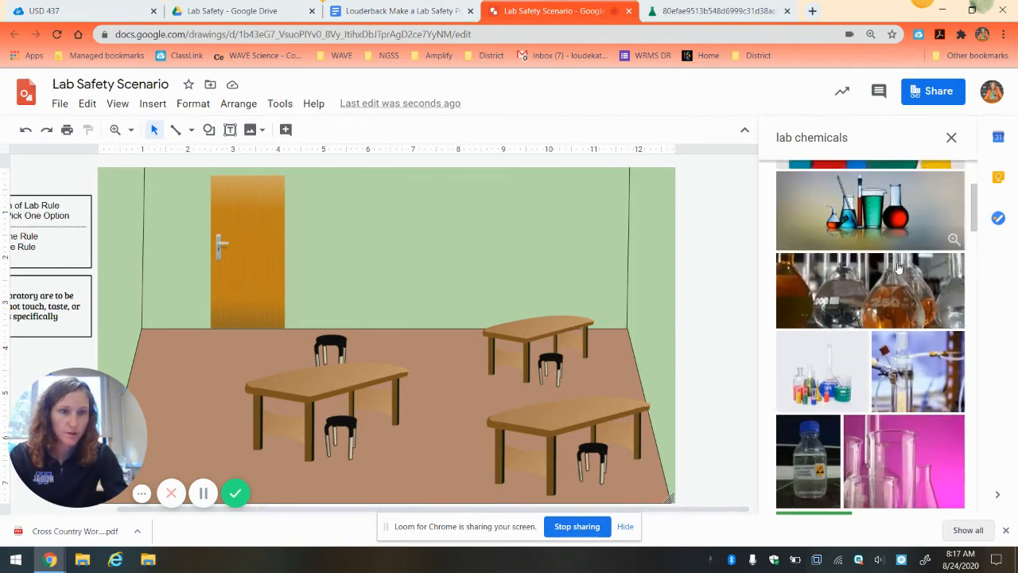
{"action": "scroll", "coordinate": [900, 268], "scroll_direction": "down", "scroll_amount": 5}
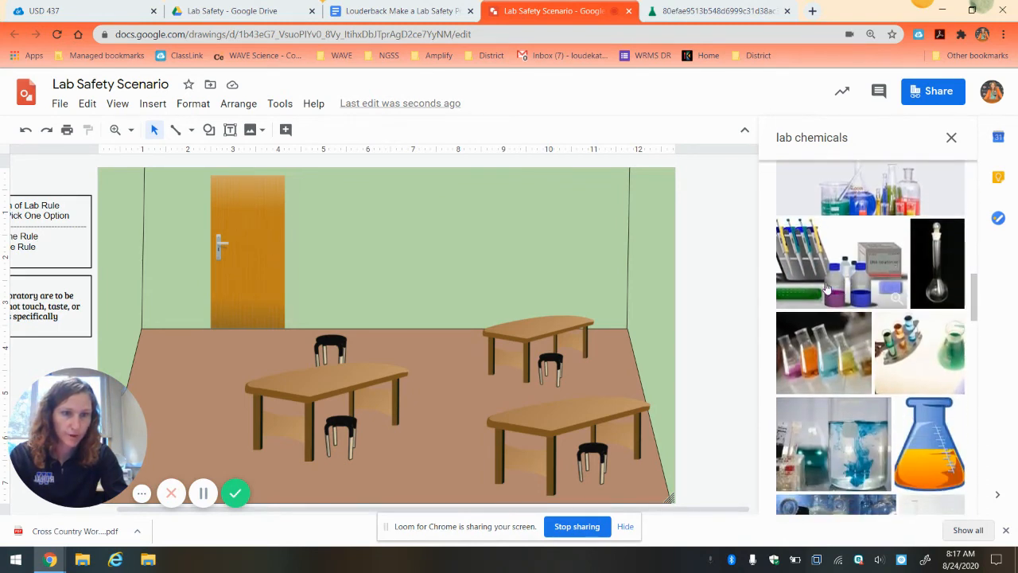
- Insert the image of pipettes, bottles and a DNA isolation kit, shrink it and place it on the left table
{"action": "left_click", "coordinate": [826, 277]}
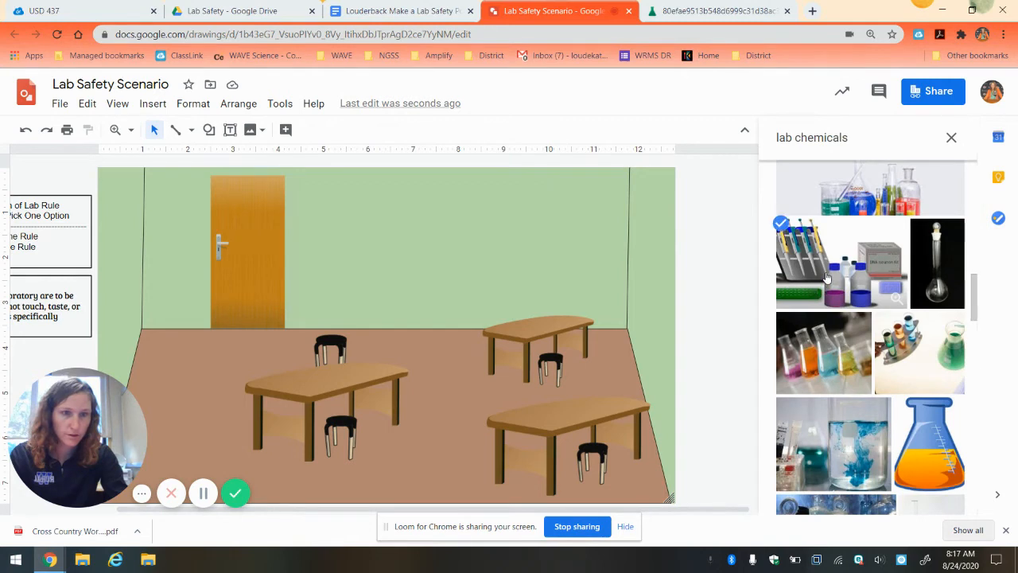
{"action": "left_click", "coordinate": [929, 491]}
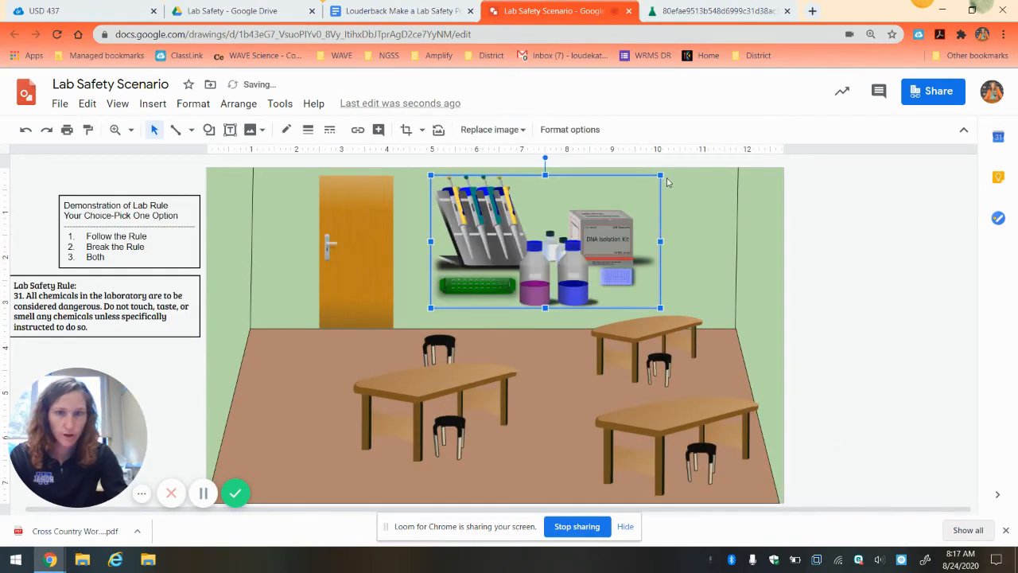
{"action": "left_click_drag", "start_coordinate": [660, 175], "coordinate": [648, 317]}
- Duplicate the chemical set onto both right-hand tables and make the copy on the rear table smaller
{"action": "key", "text": "ctrl+v"}
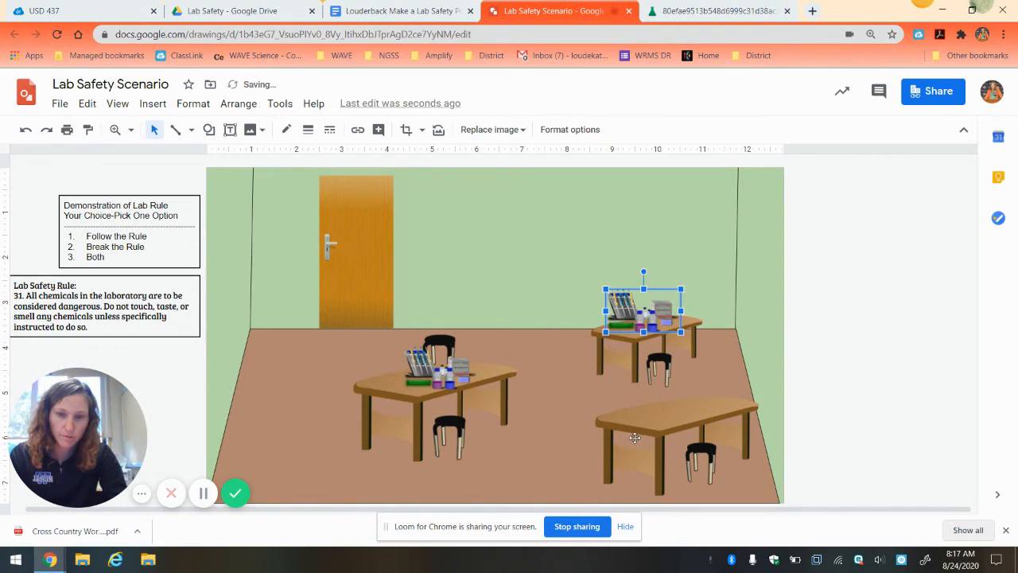
{"action": "key", "text": "ctrl+v"}
{"action": "left_click_drag", "start_coordinate": [449, 375], "coordinate": [680, 395]}
{"action": "left_click", "coordinate": [650, 312]}
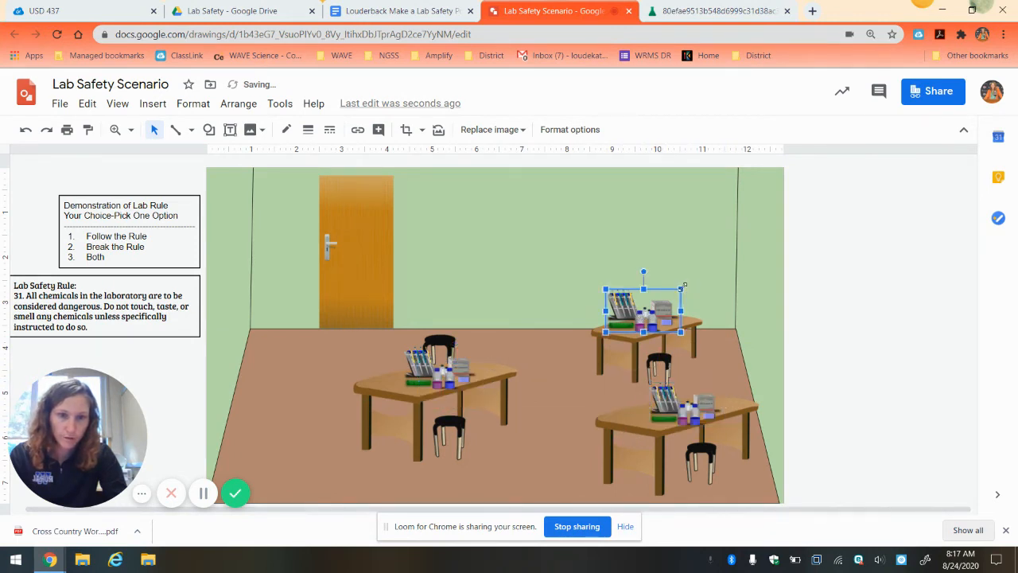
{"action": "left_click_drag", "start_coordinate": [684, 285], "coordinate": [650, 321]}
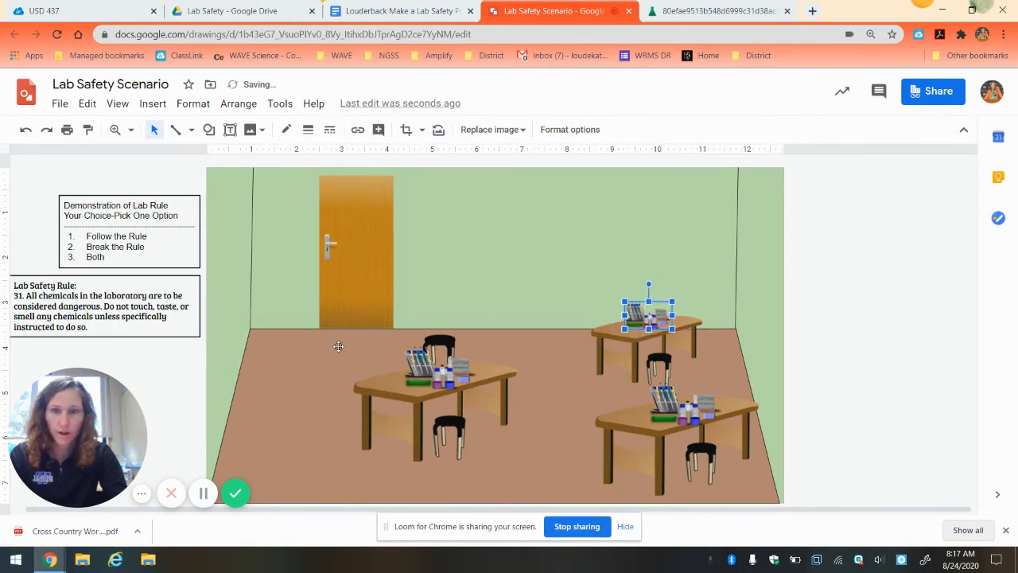
{"action": "left_click", "coordinate": [336, 346]}
- Search the web for images of "lab student cartoon"
{"action": "left_click", "coordinate": [153, 103]}
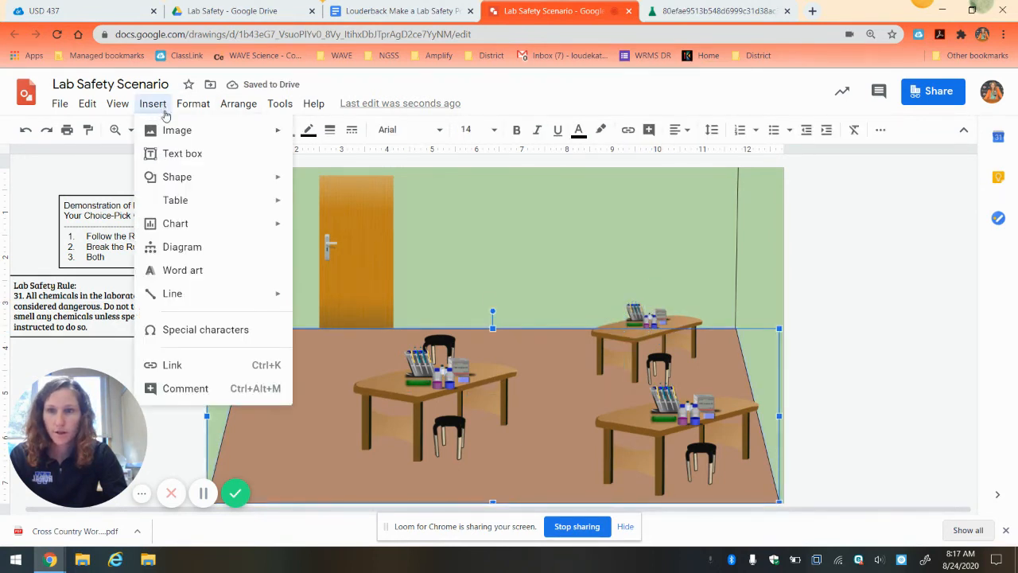
{"action": "mouse_move", "coordinate": [238, 131]}
{"action": "left_click", "coordinate": [329, 159]}
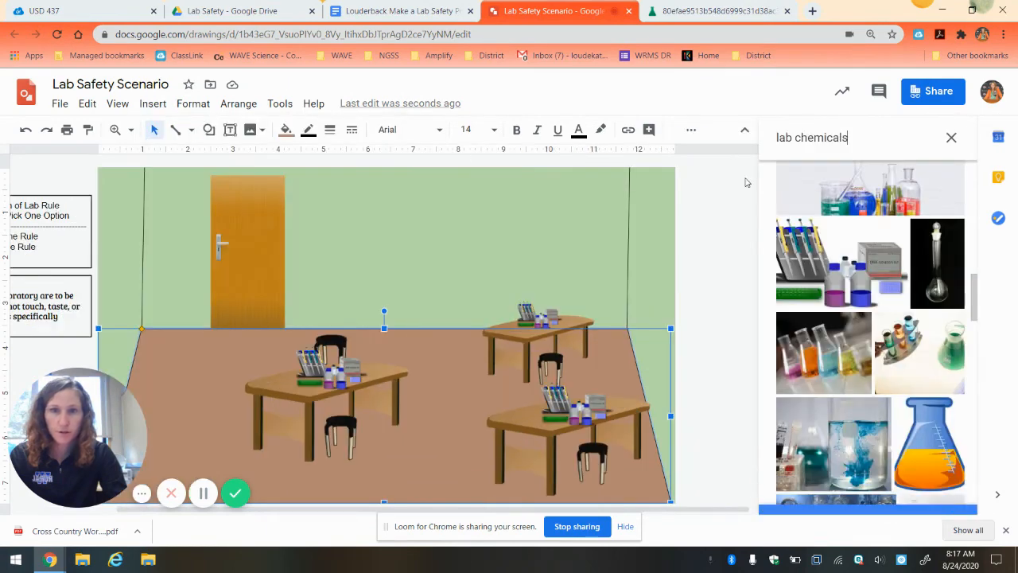
{"action": "left_click", "coordinate": [834, 154]}
{"action": "left_click_drag", "start_coordinate": [849, 137], "coordinate": [770, 138]}
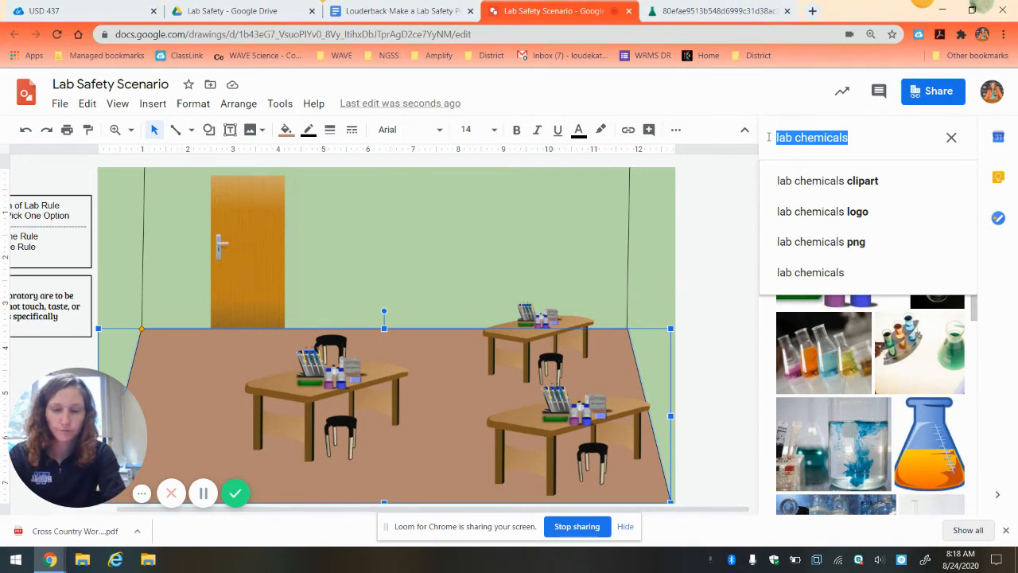
{"action": "type", "text": "lab "}
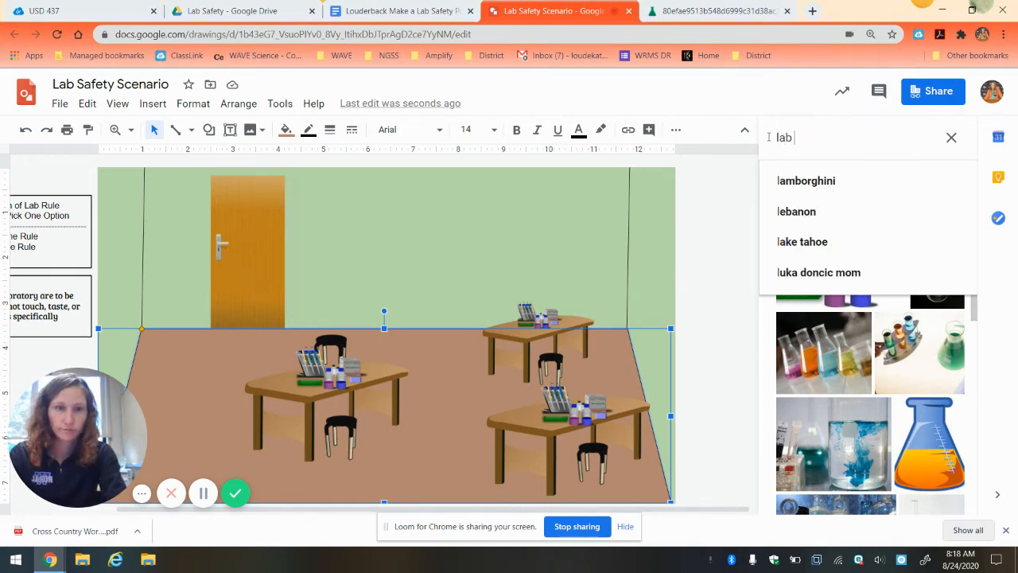
{"action": "type", "text": "per"}
{"action": "key", "text": "BackSpace"}
{"action": "key", "text": "BackSpace"}
{"action": "key", "text": "BackSpace"}
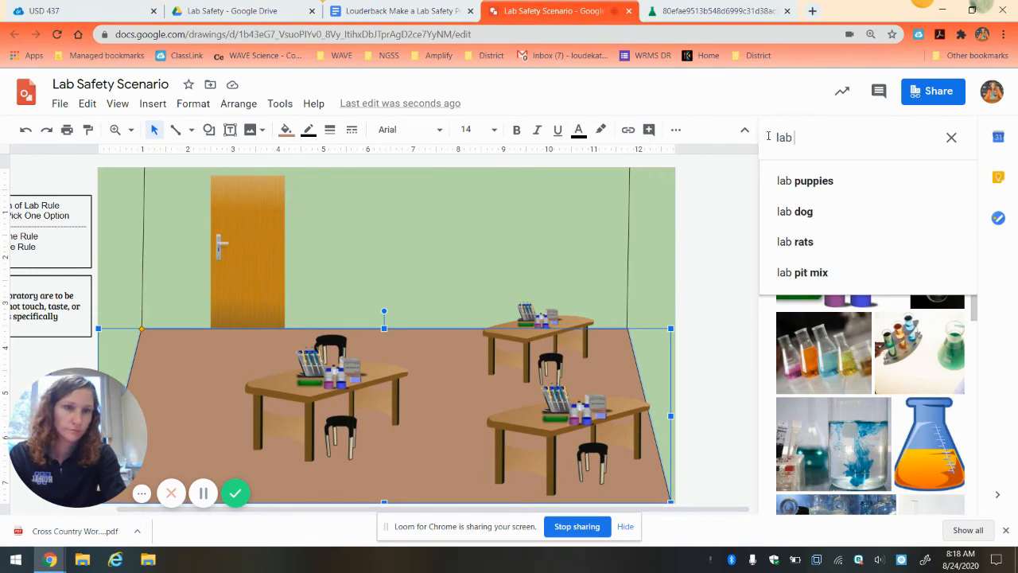
{"action": "type", "text": "student"}
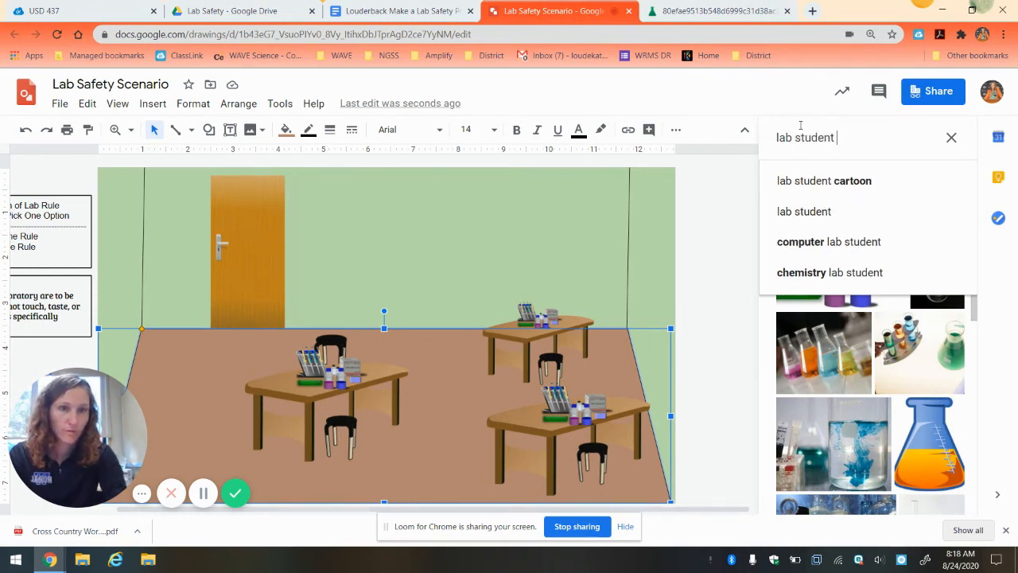
{"action": "left_click", "coordinate": [840, 182]}
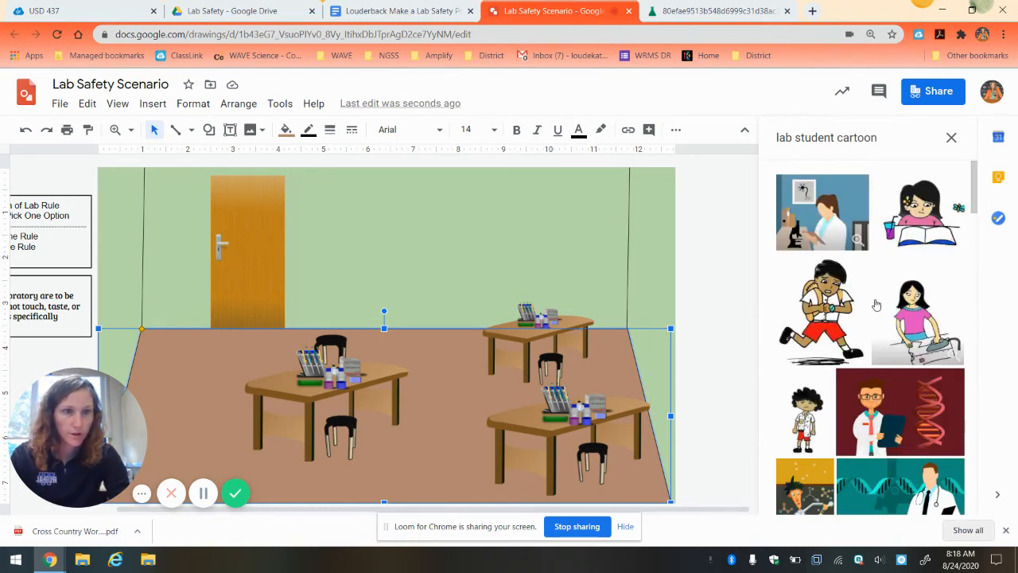
- Find the red-haired cartoon figure in a white lab coat among the results and insert it into the drawing
{"action": "scroll", "coordinate": [876, 304], "scroll_direction": "down", "scroll_amount": 3}
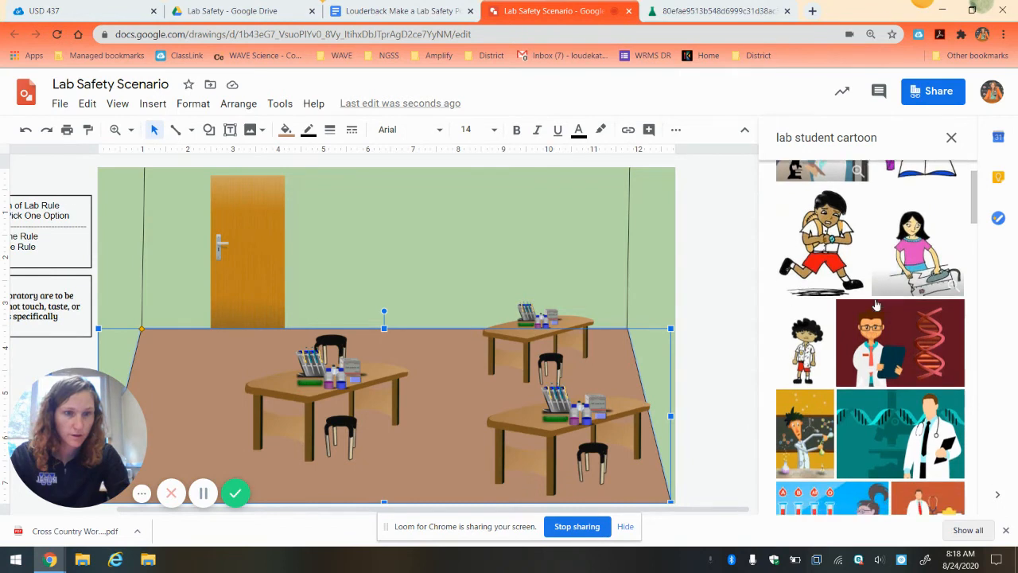
{"action": "scroll", "coordinate": [876, 305], "scroll_direction": "down", "scroll_amount": 1}
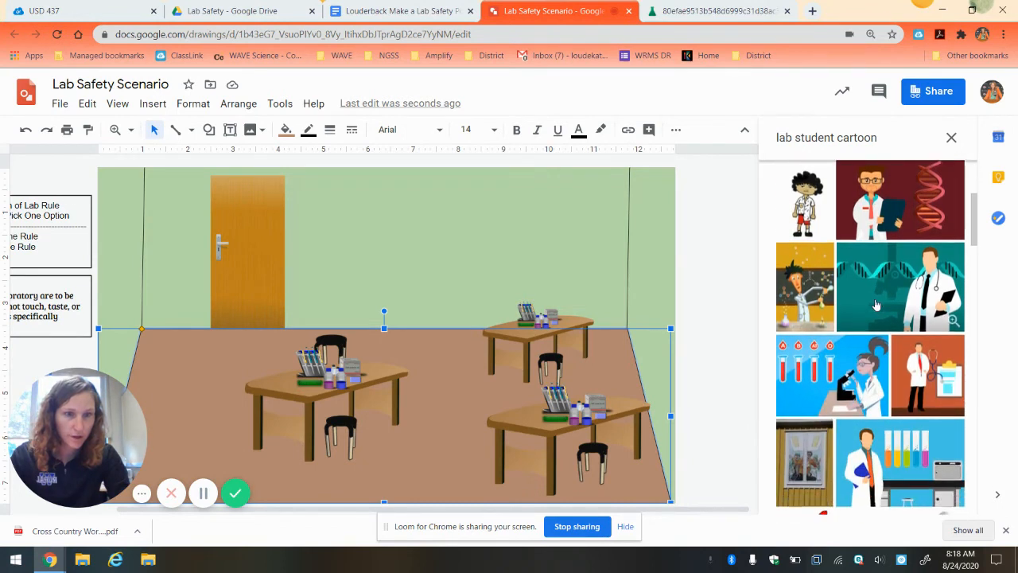
{"action": "scroll", "coordinate": [859, 291], "scroll_direction": "down", "scroll_amount": 1}
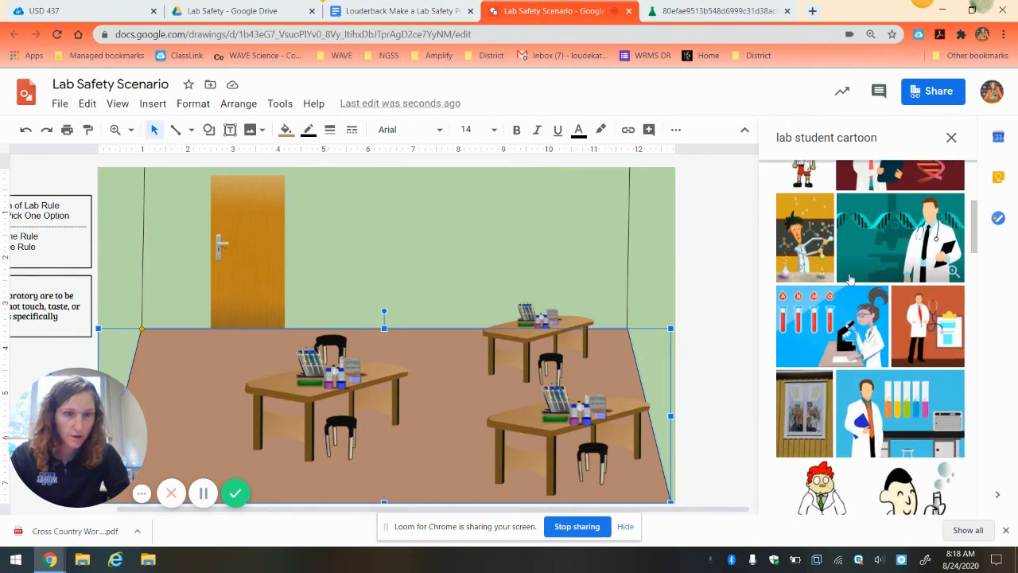
{"action": "scroll", "coordinate": [849, 279], "scroll_direction": "down", "scroll_amount": 1}
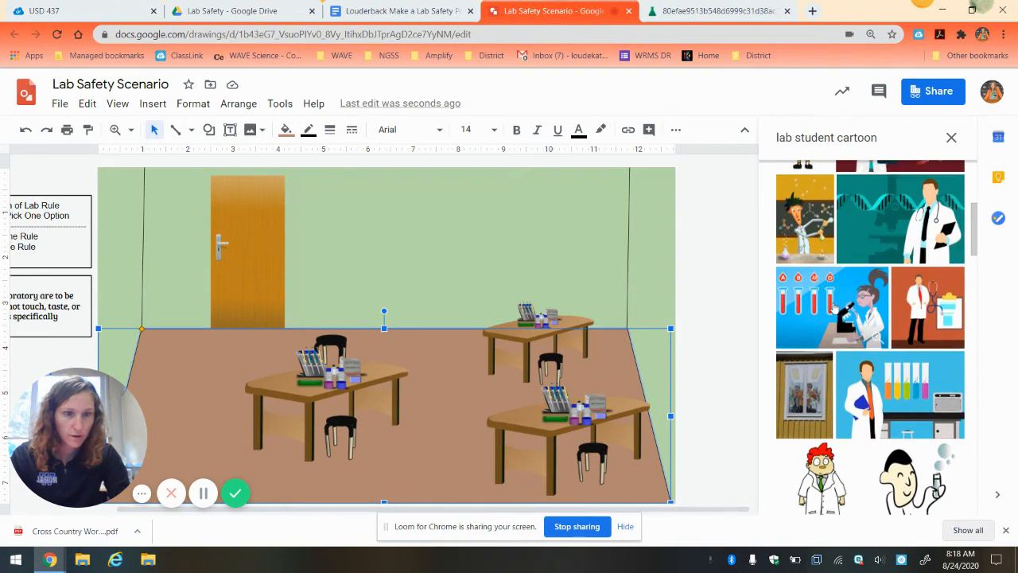
{"action": "scroll", "coordinate": [834, 307], "scroll_direction": "down", "scroll_amount": 1}
{"action": "left_click", "coordinate": [823, 410]}
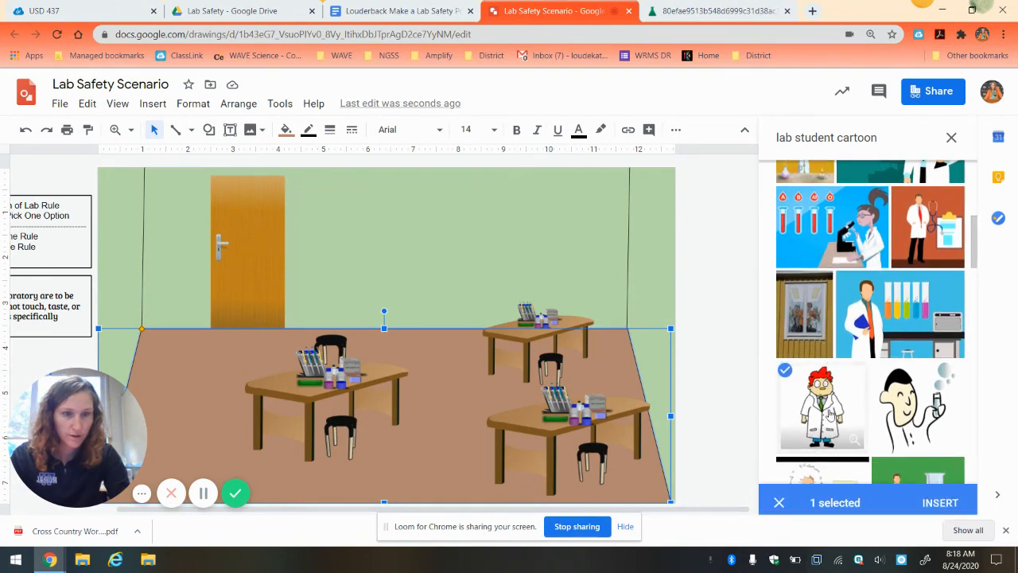
{"action": "left_click", "coordinate": [942, 497]}
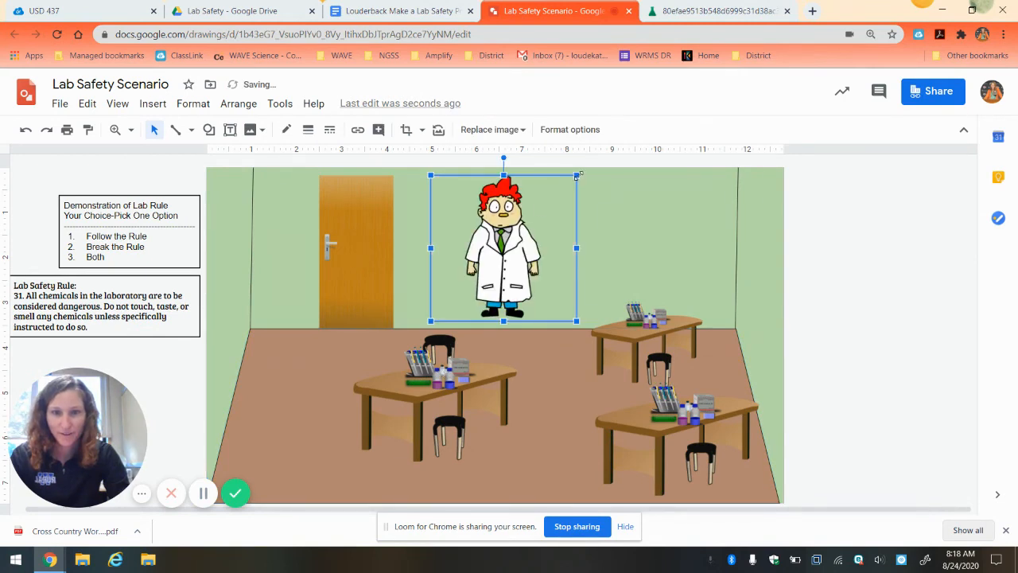
- Scale down the red-haired figure and stand it in front of the left end of the left table
{"action": "left_click_drag", "start_coordinate": [577, 175], "coordinate": [518, 234]}
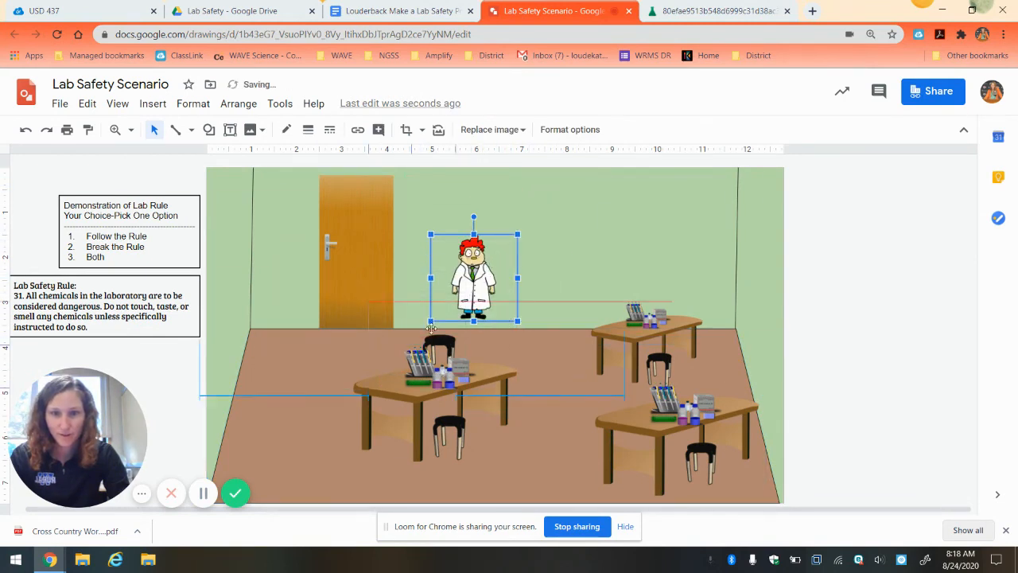
{"action": "left_click_drag", "start_coordinate": [474, 273], "coordinate": [360, 416]}
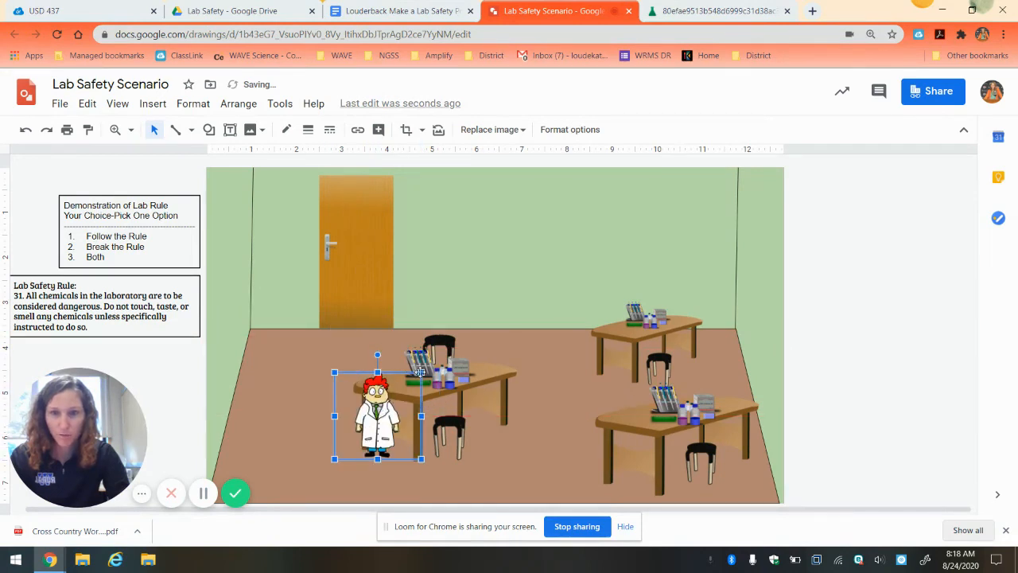
{"action": "left_click_drag", "start_coordinate": [420, 372], "coordinate": [447, 348]}
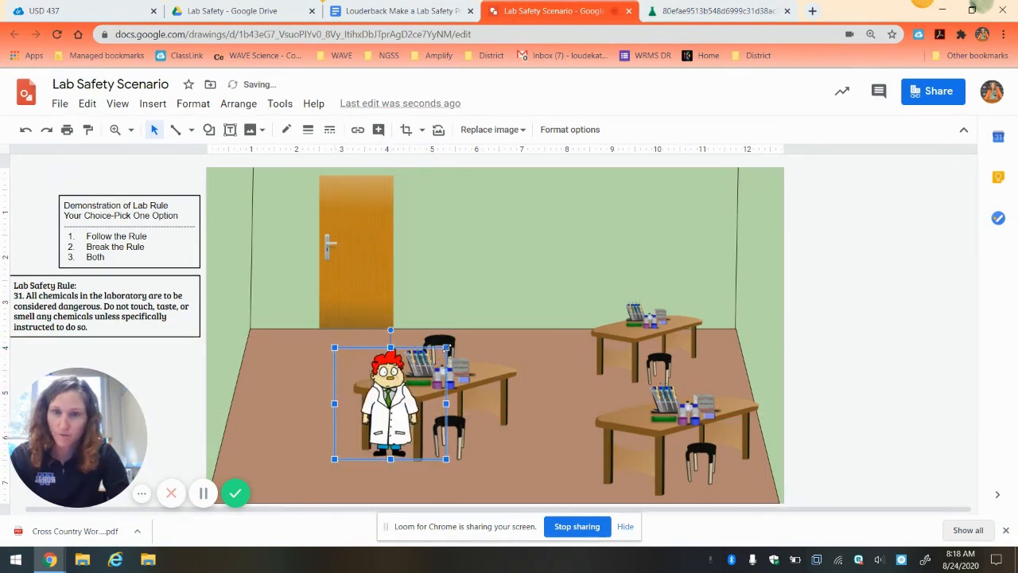
{"action": "left_click_drag", "start_coordinate": [400, 426], "coordinate": [393, 428]}
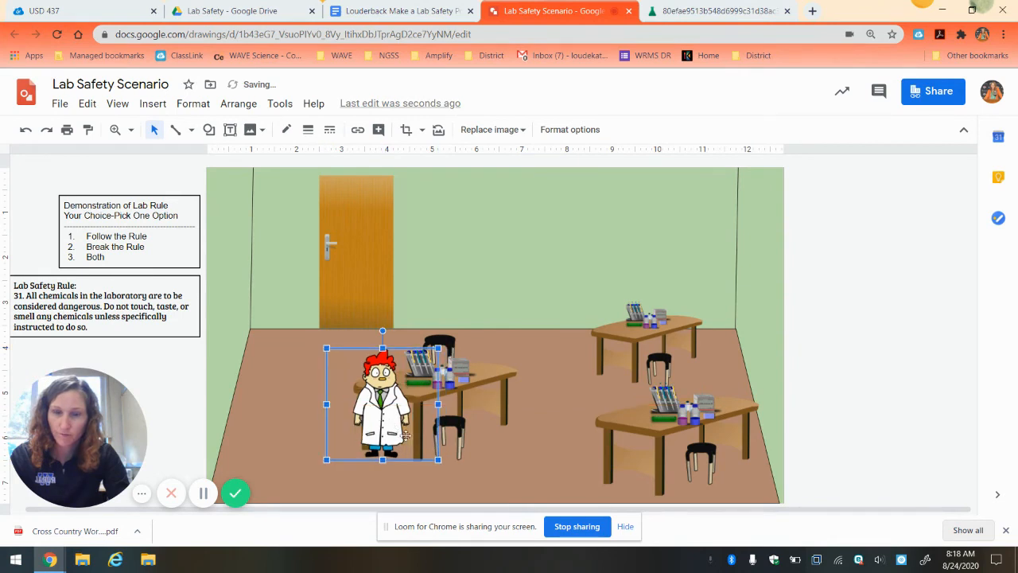
{"action": "left_click", "coordinate": [492, 436]}
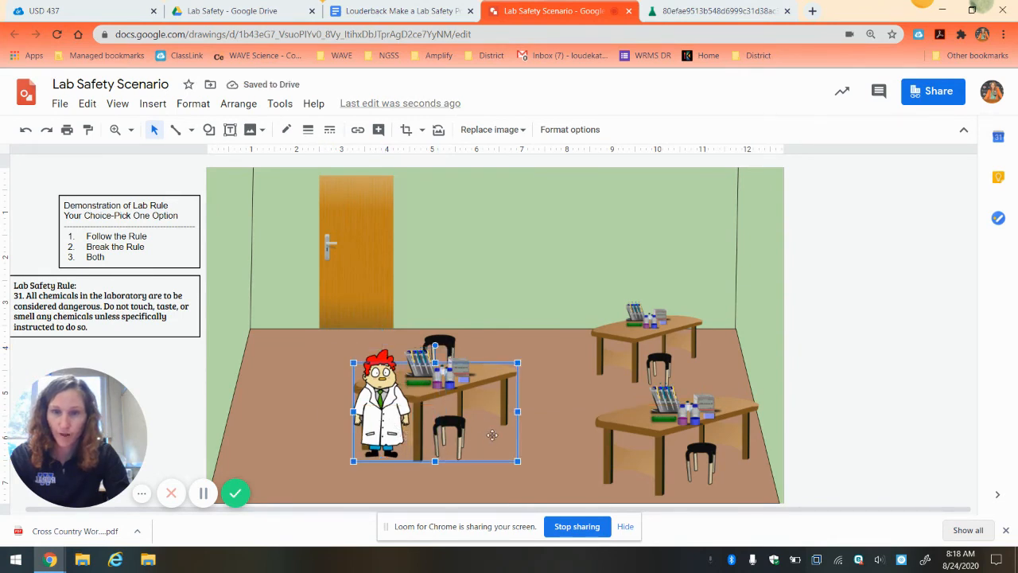
{"action": "left_click", "coordinate": [294, 396]}
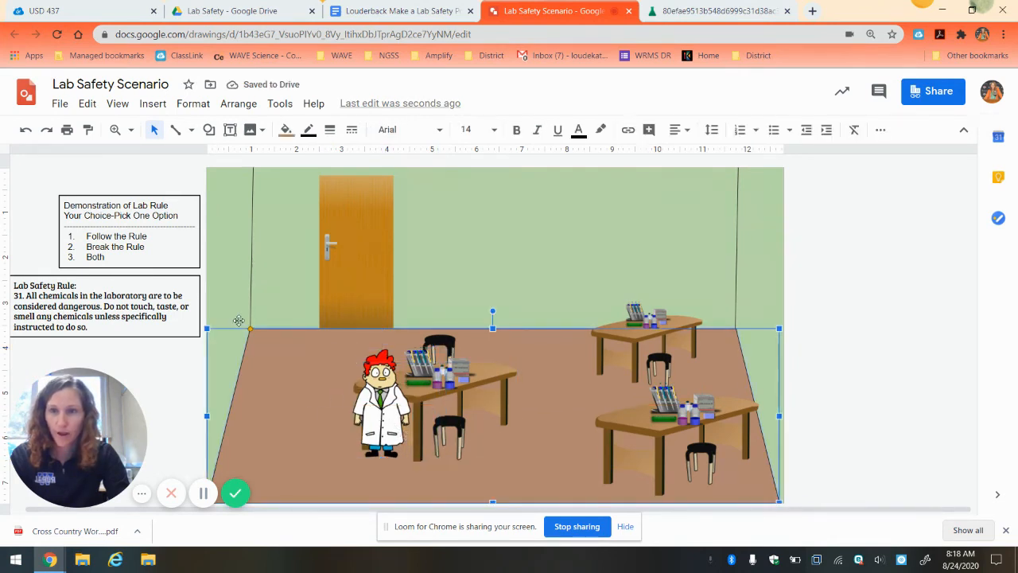
{"action": "left_click", "coordinate": [158, 236]}
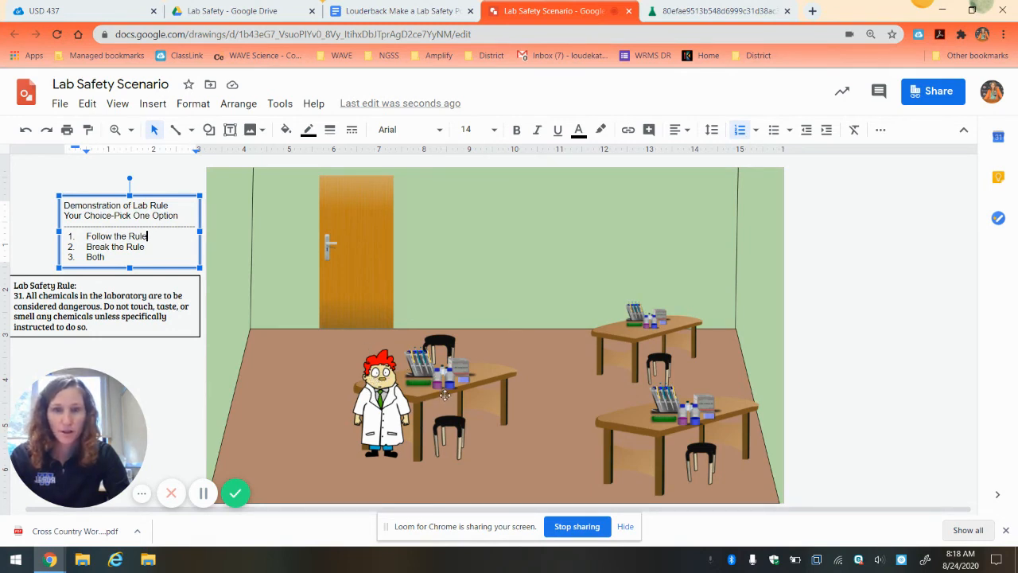
- Reopen the web image search for "lab student cartoon" and look through the results for another lab figure
{"action": "left_click", "coordinate": [154, 104]}
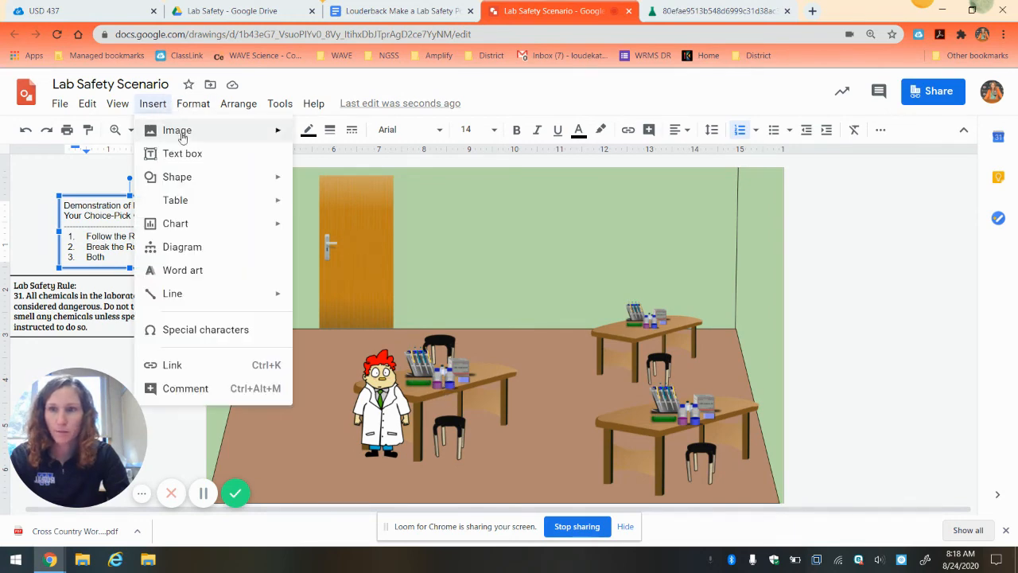
{"action": "mouse_move", "coordinate": [177, 130]}
{"action": "left_click", "coordinate": [356, 160]}
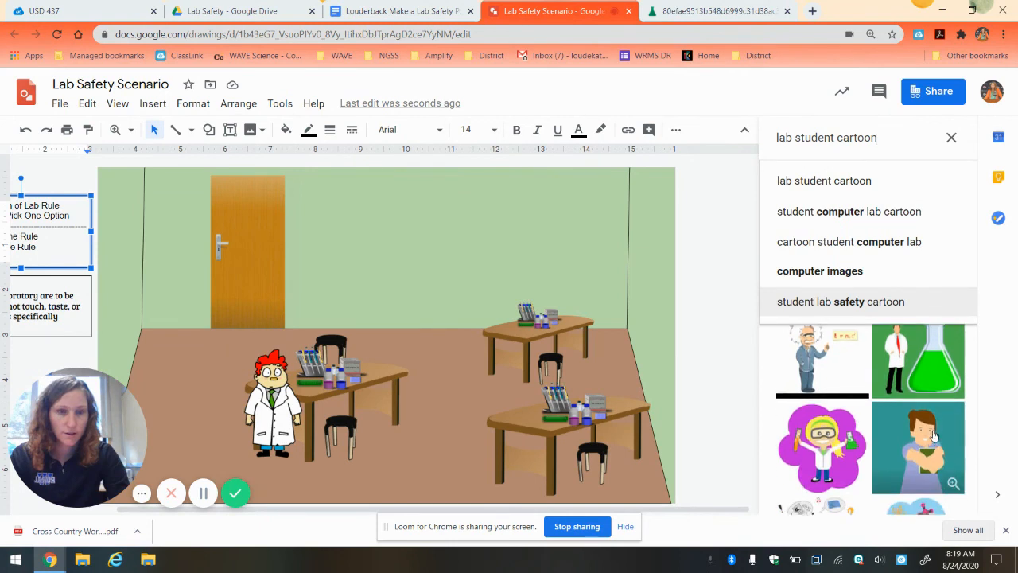
{"action": "scroll", "coordinate": [934, 382], "scroll_direction": "down", "scroll_amount": 3}
{"action": "scroll", "coordinate": [934, 436], "scroll_direction": "down", "scroll_amount": 2}
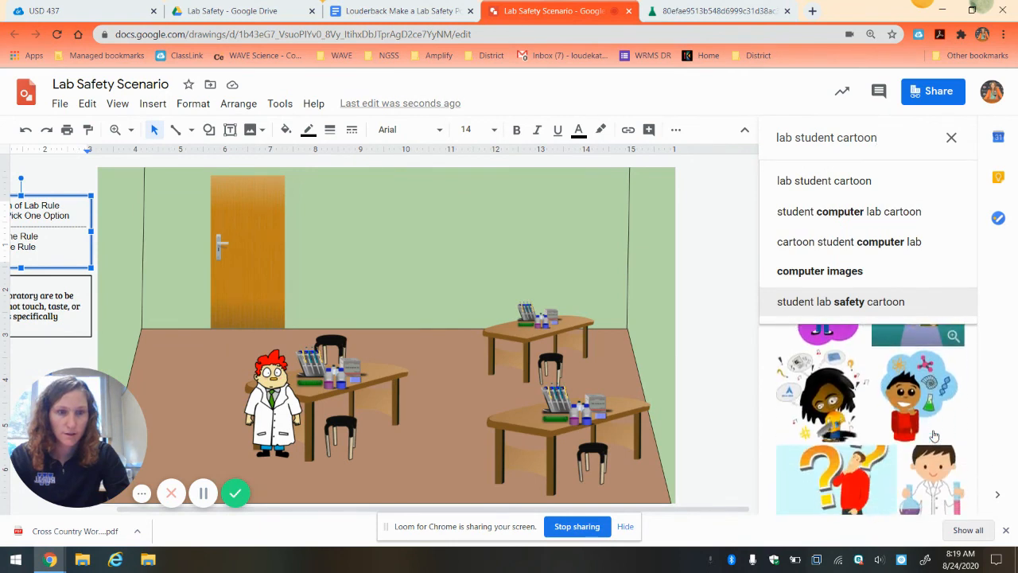
{"action": "scroll", "coordinate": [934, 436], "scroll_direction": "up", "scroll_amount": 2}
{"action": "scroll", "coordinate": [934, 436], "scroll_direction": "down", "scroll_amount": 3}
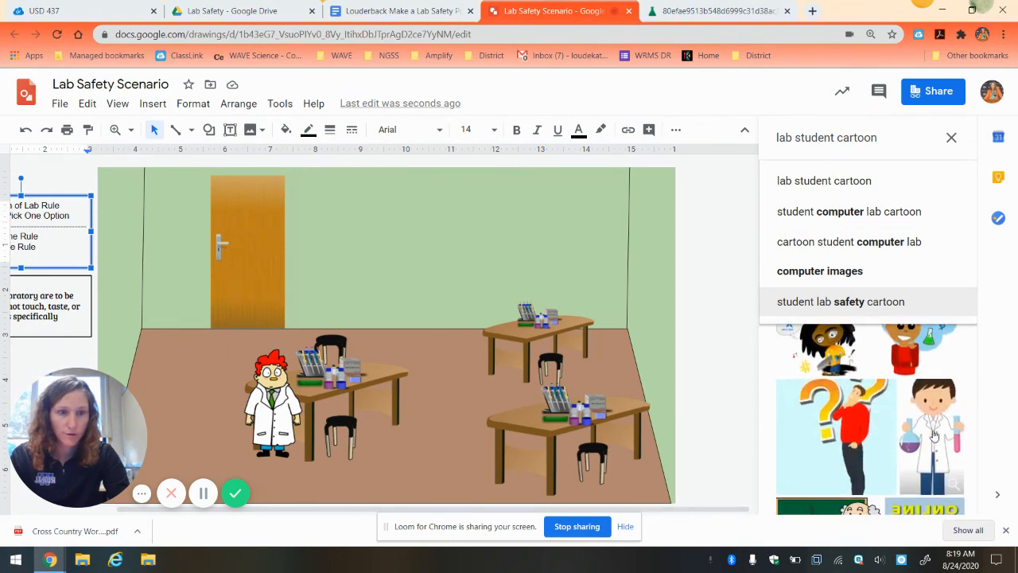
{"action": "scroll", "coordinate": [934, 436], "scroll_direction": "down", "scroll_amount": 1}
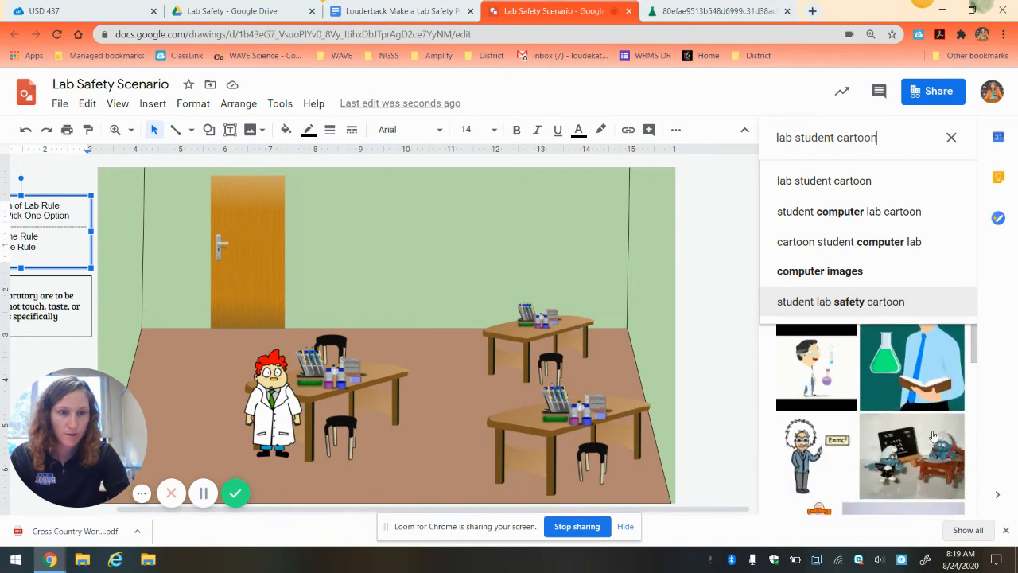